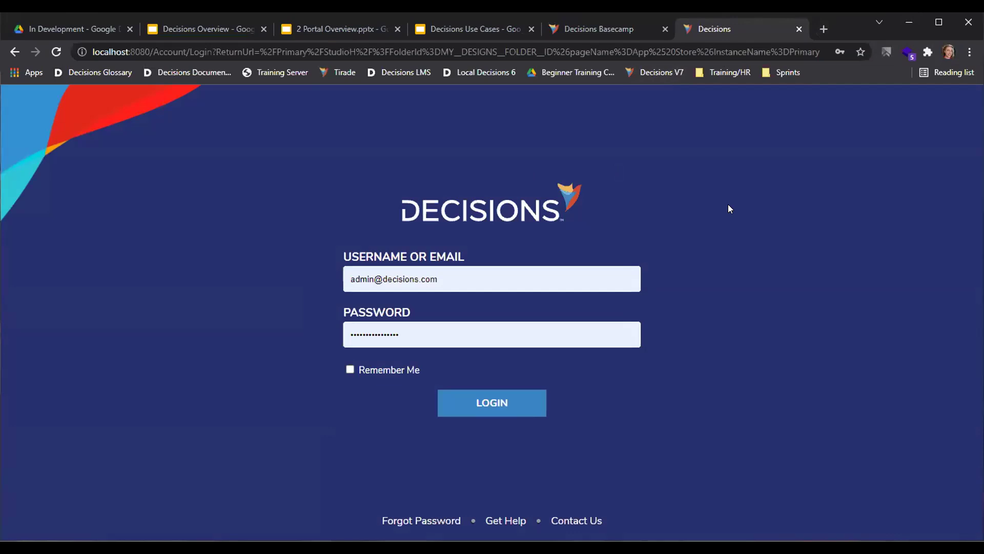
Step: Log in to Decisions with the prefilled credentials and open the Inbox in the Portal
{"action": "left_click", "coordinate": [496, 405]}
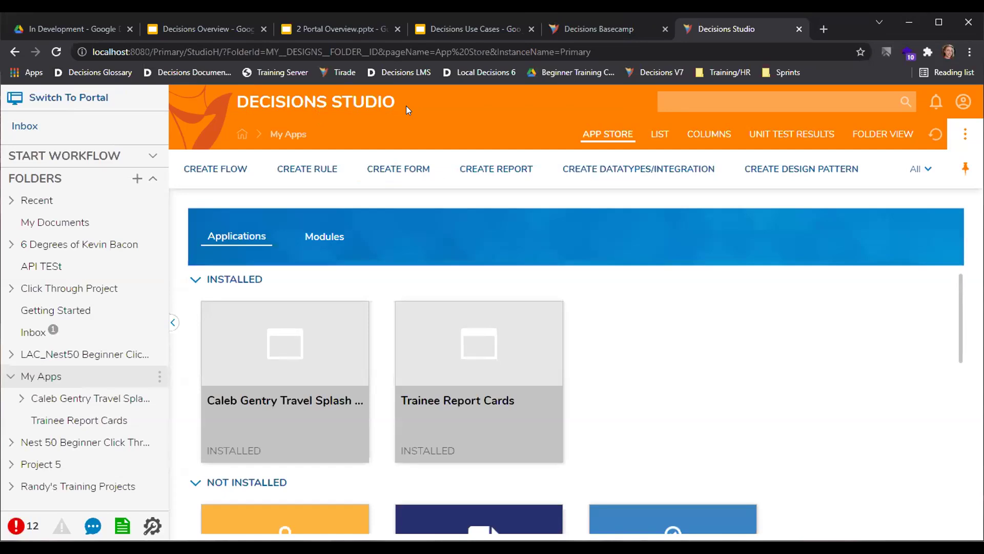
{"action": "left_click", "coordinate": [942, 22]}
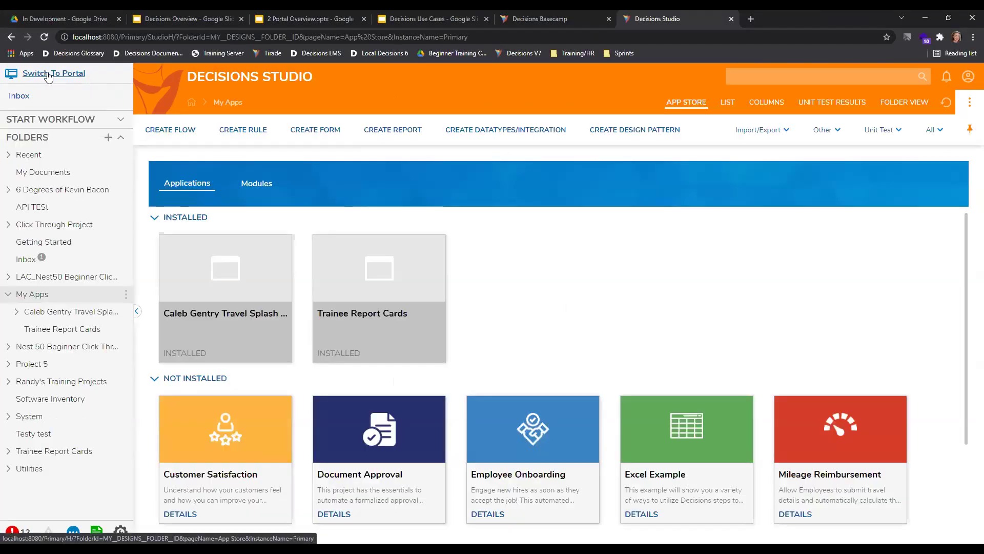
{"action": "left_click", "coordinate": [57, 74]}
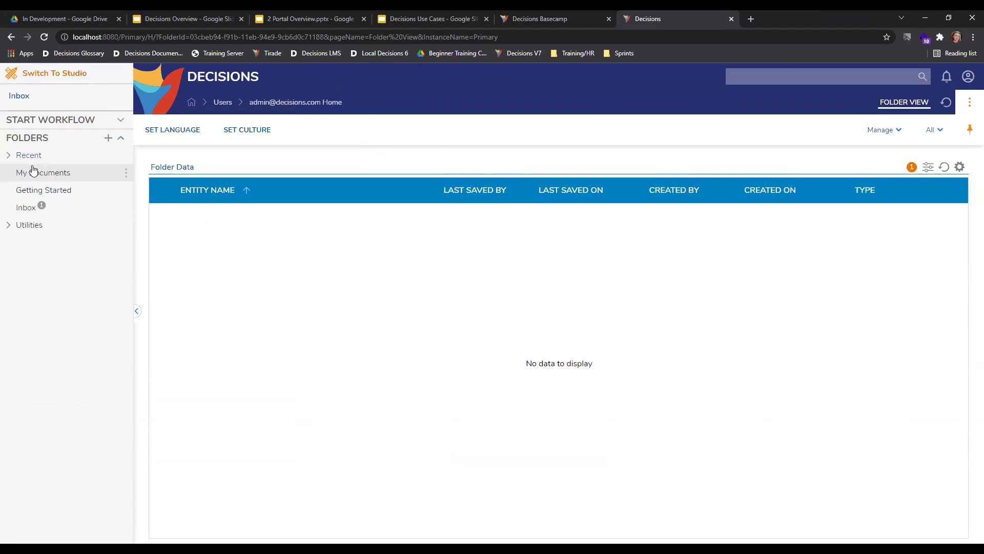
{"action": "left_click", "coordinate": [29, 211]}
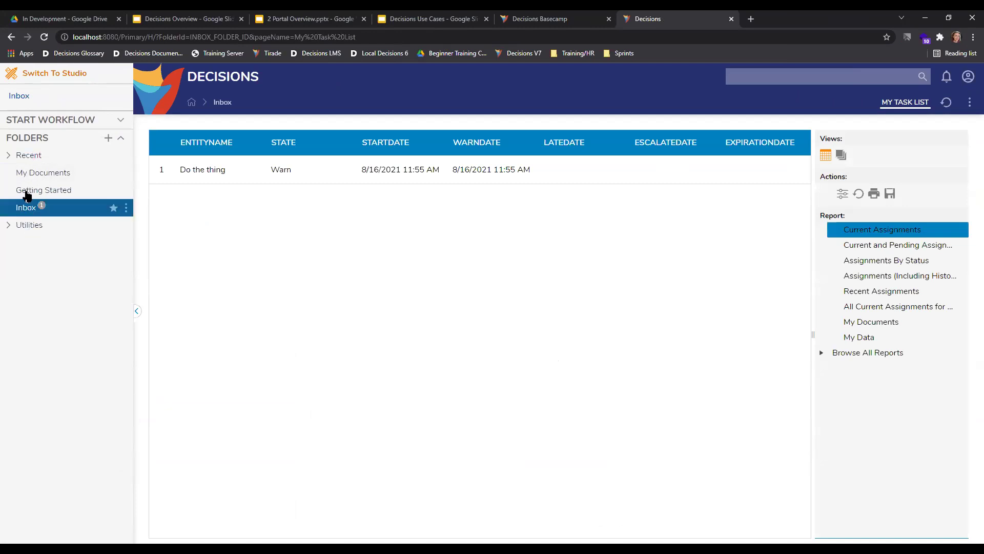
Step: Compare the Inbox and folder tree between Studio and Portal, finishing in Studio
{"action": "left_click", "coordinate": [61, 78]}
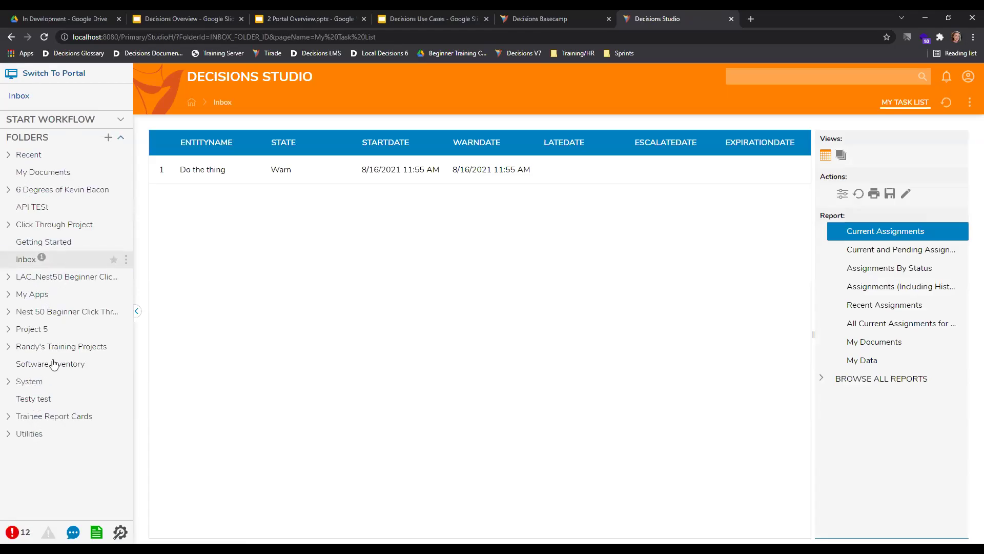
{"action": "left_click", "coordinate": [39, 73]}
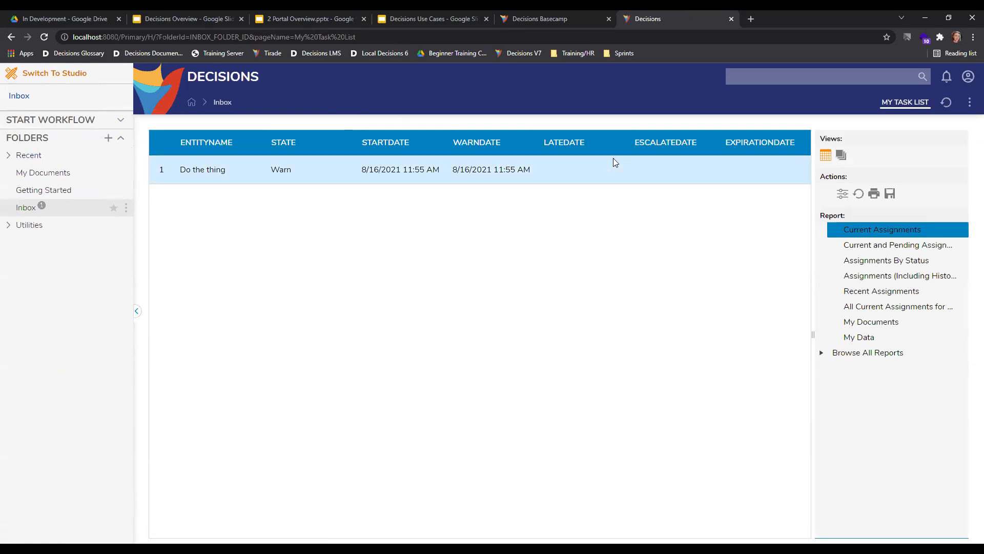
{"action": "left_click", "coordinate": [77, 73]}
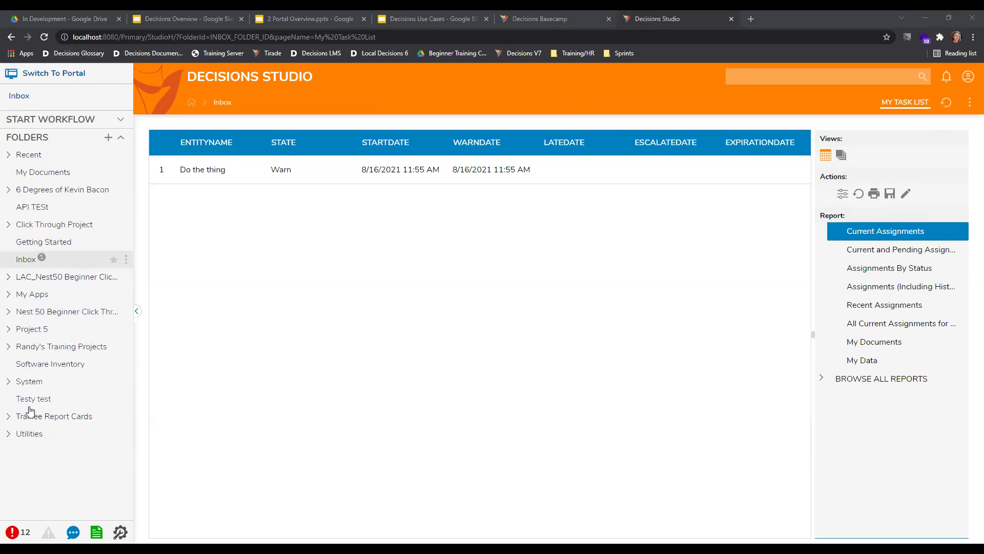
Step: Examine the subfolders of the 6 Degrees of Kevin Bacon and LAC_Nest50 Beginner projects, collapsing each one again
{"action": "left_click", "coordinate": [31, 256]}
{"action": "left_click", "coordinate": [31, 191]}
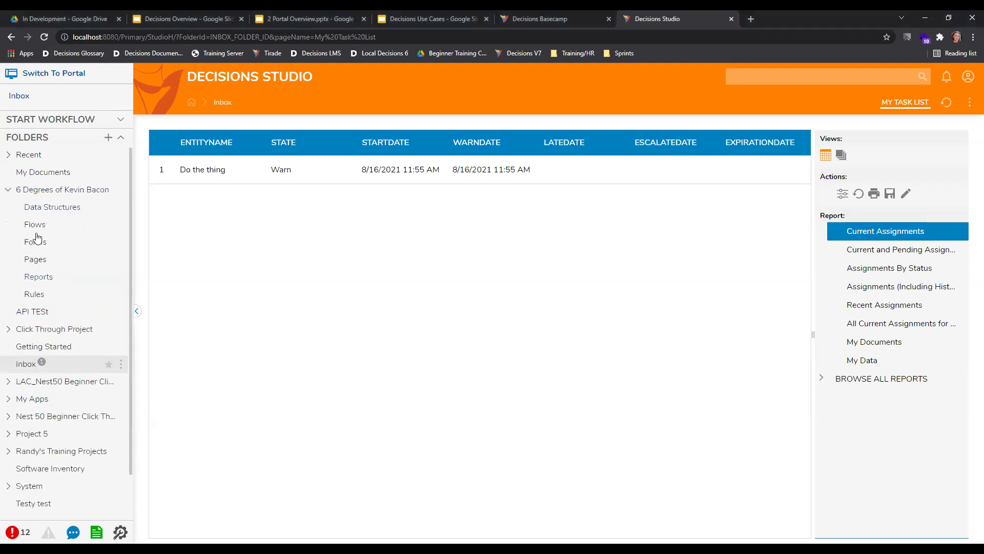
{"action": "left_click", "coordinate": [8, 191]}
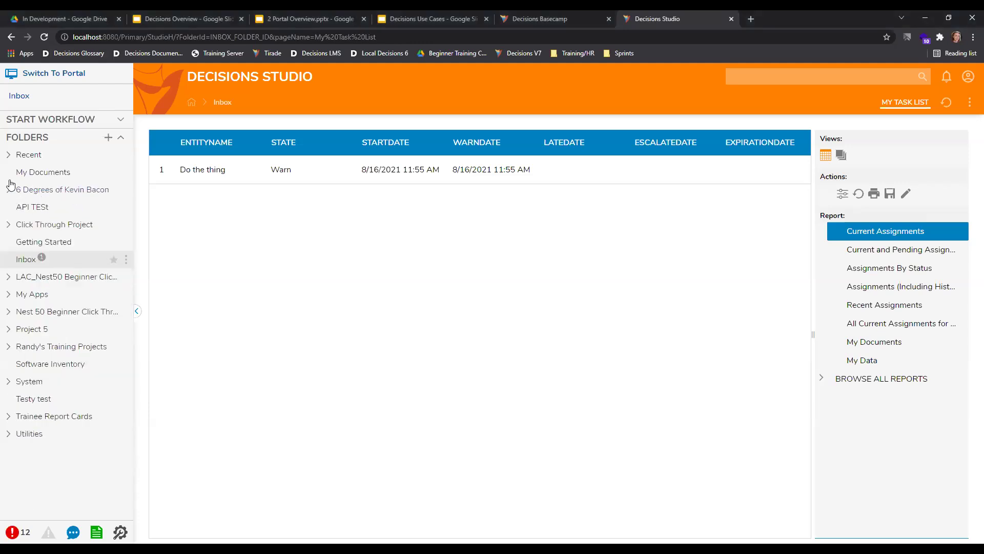
{"action": "left_click", "coordinate": [8, 277]}
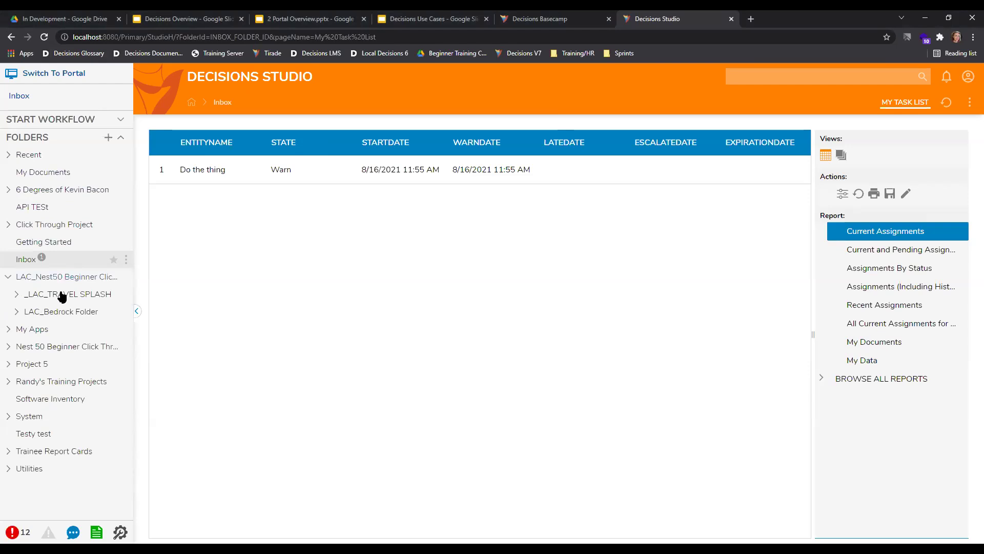
{"action": "left_click", "coordinate": [8, 277]}
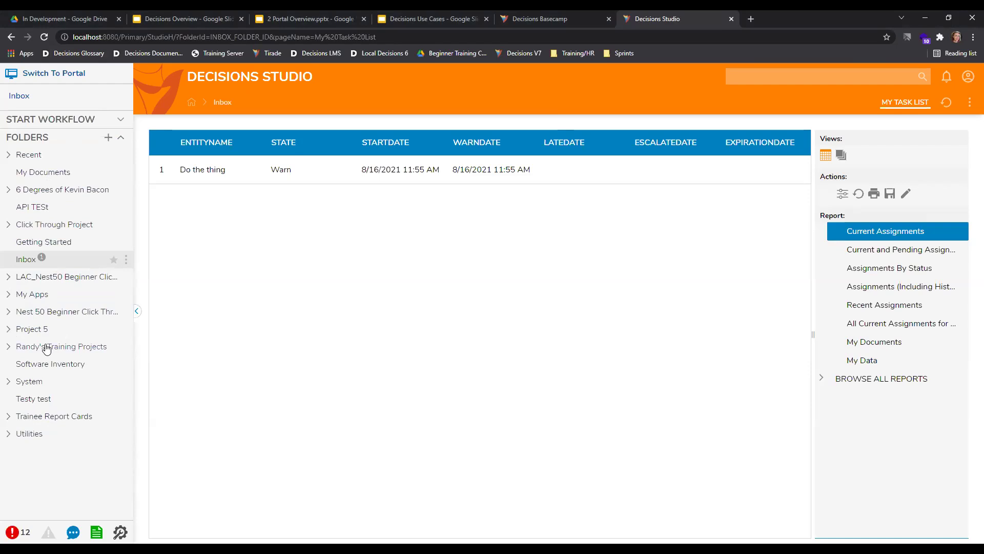
Step: View the System dashboard and the Accounts list in its Security folder, and collapse the System folder again
{"action": "left_click", "coordinate": [34, 382]}
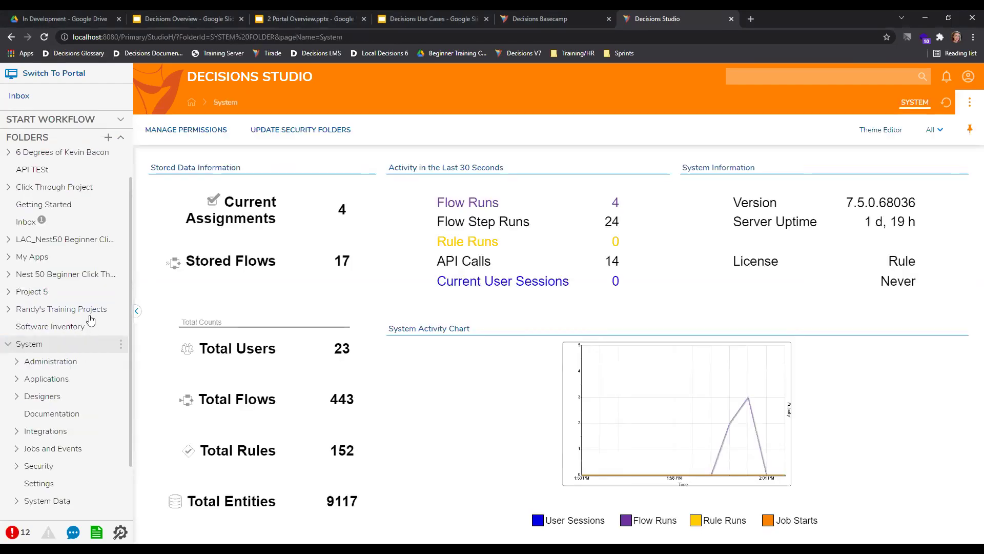
{"action": "scroll", "coordinate": [89, 318], "scroll_direction": "down", "scroll_amount": 1}
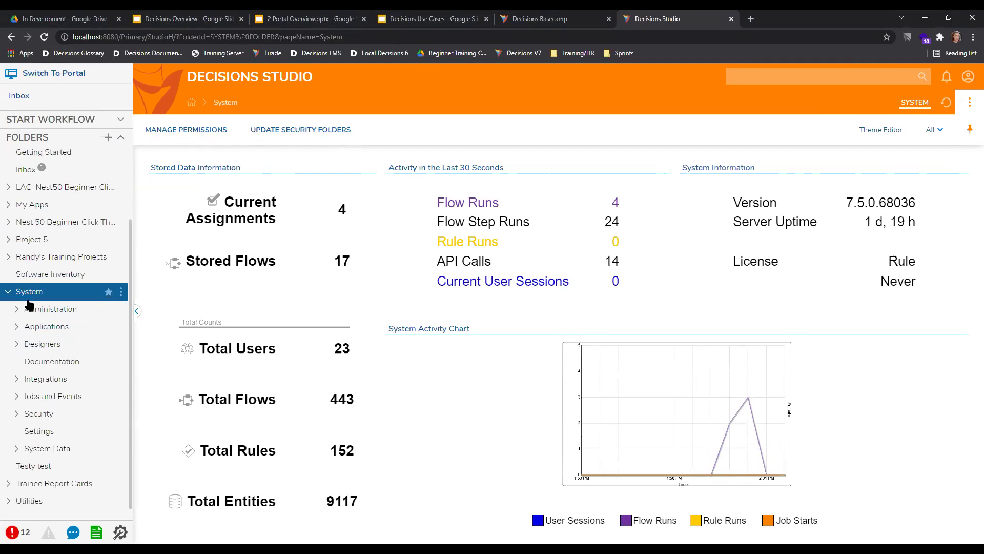
{"action": "left_click", "coordinate": [16, 413]}
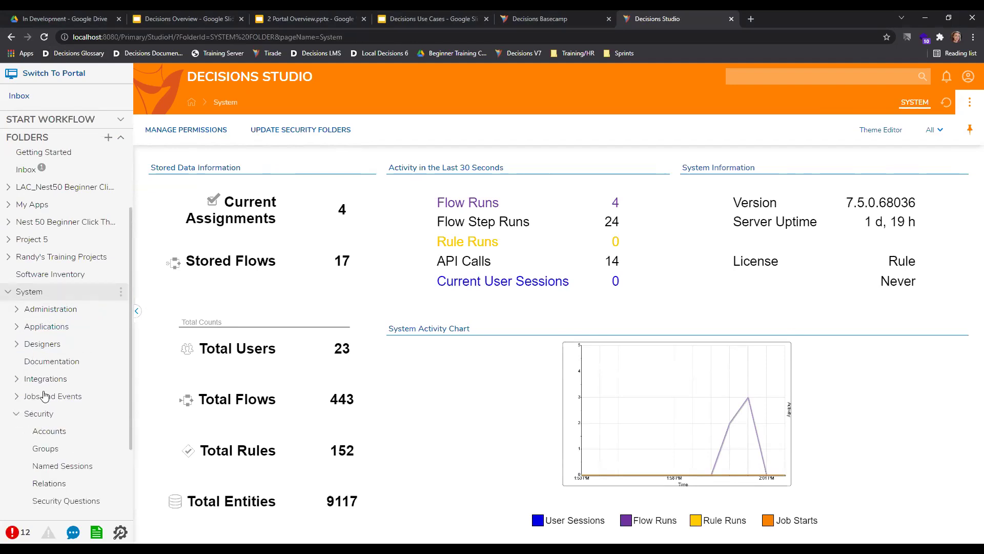
{"action": "left_click", "coordinate": [48, 433]}
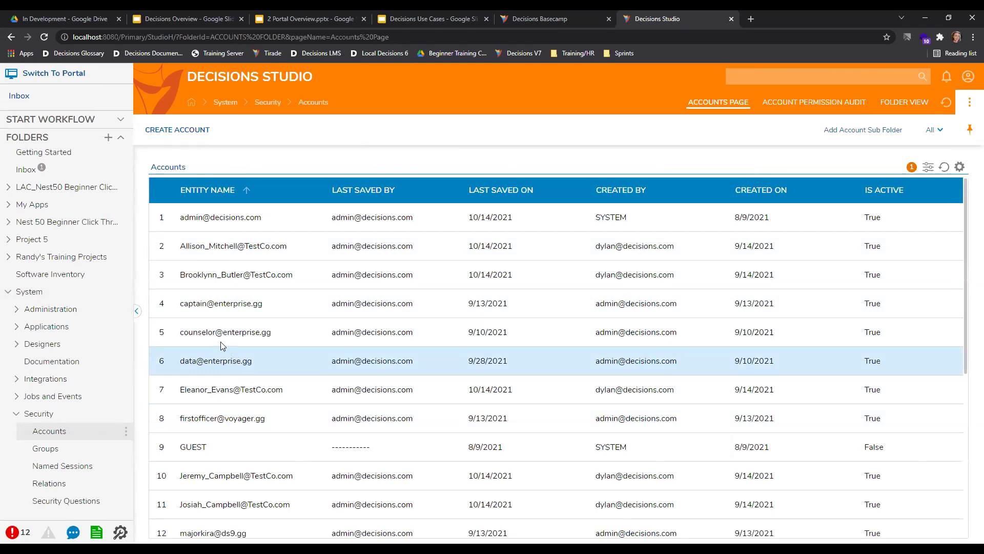
{"action": "scroll", "coordinate": [63, 244], "scroll_direction": "up", "scroll_amount": 3}
{"action": "scroll", "coordinate": [63, 244], "scroll_direction": "up", "scroll_amount": 1}
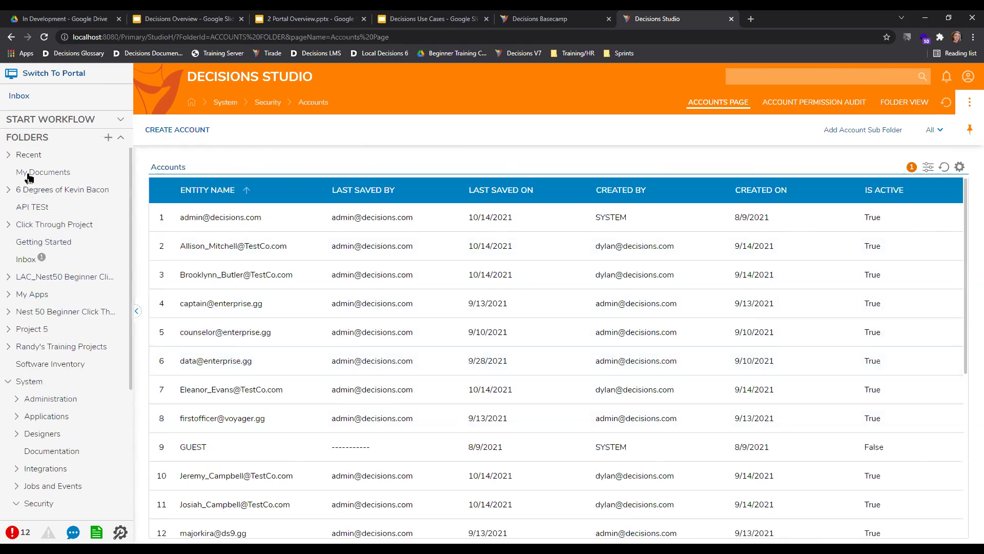
{"action": "left_click", "coordinate": [9, 384]}
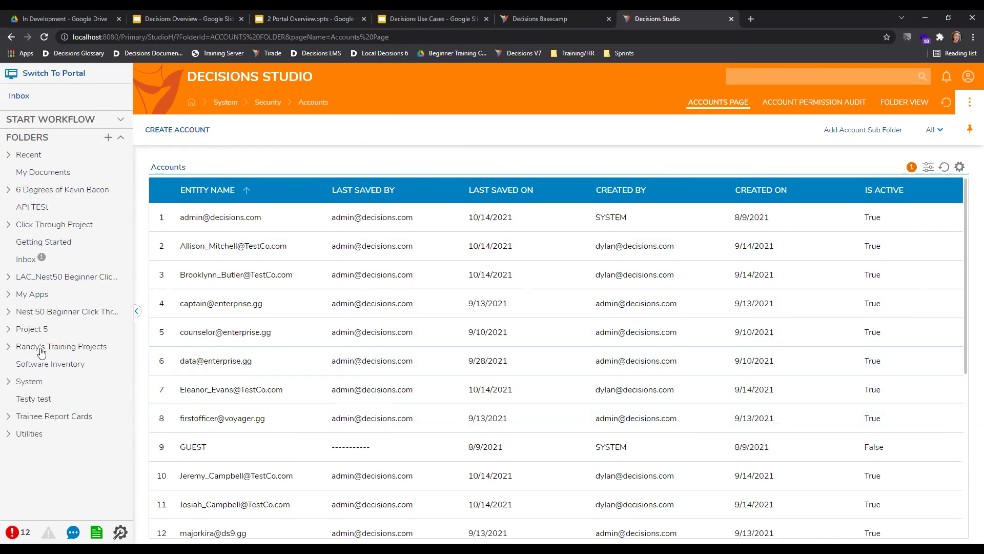
Step: Create a designer project named OctBATest inside the 6 Degrees of Kevin Bacon folder
{"action": "left_click", "coordinate": [108, 138]}
{"action": "left_click", "coordinate": [616, 165]}
{"action": "right_click", "coordinate": [67, 190]}
{"action": "left_click", "coordinate": [189, 176]}
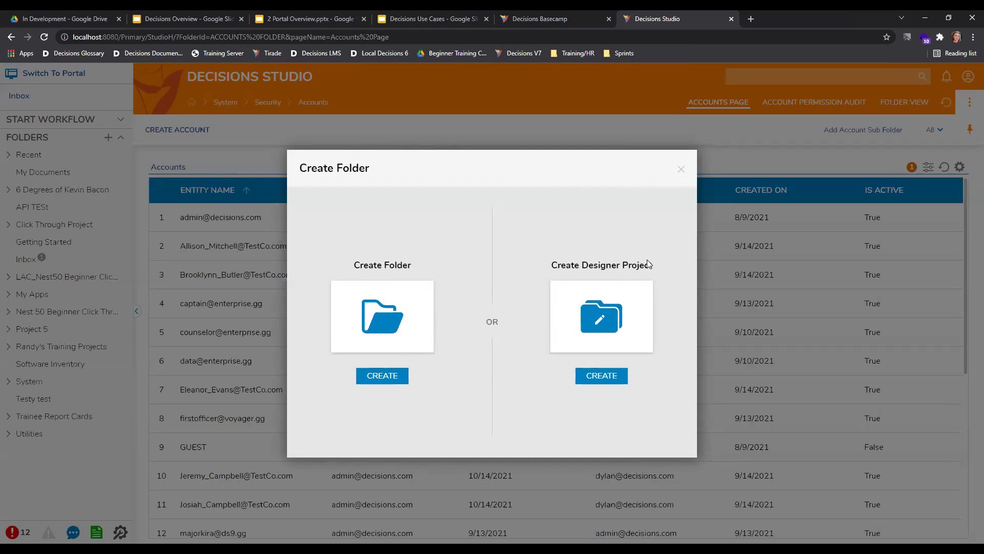
{"action": "left_click", "coordinate": [613, 375]}
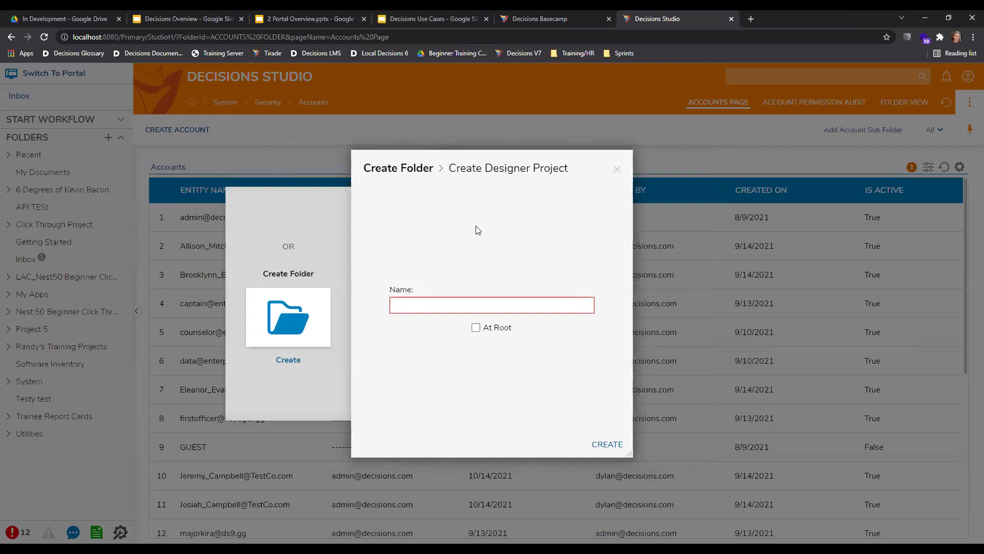
{"action": "type", "text": "OctB"}
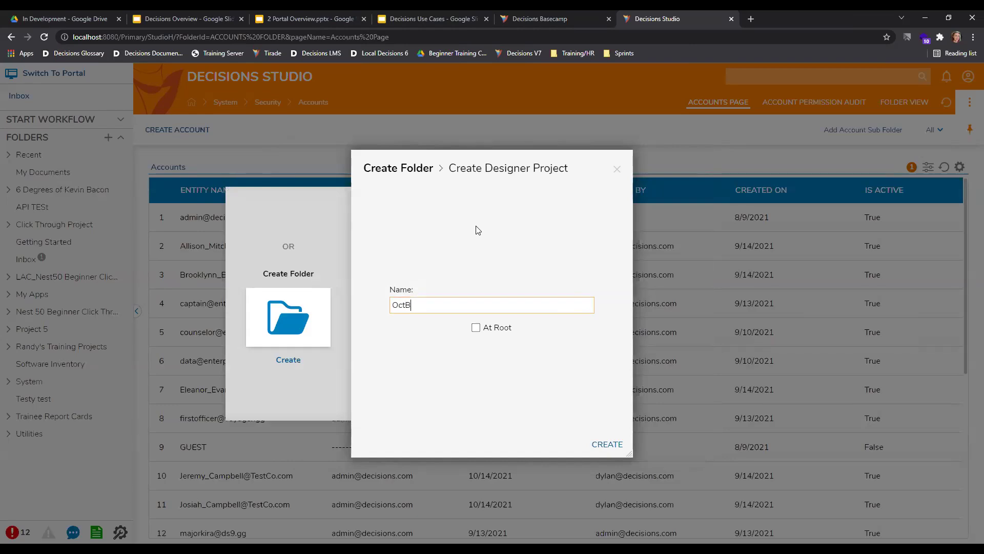
{"action": "type", "text": "ATest"}
{"action": "key", "text": "Return"}
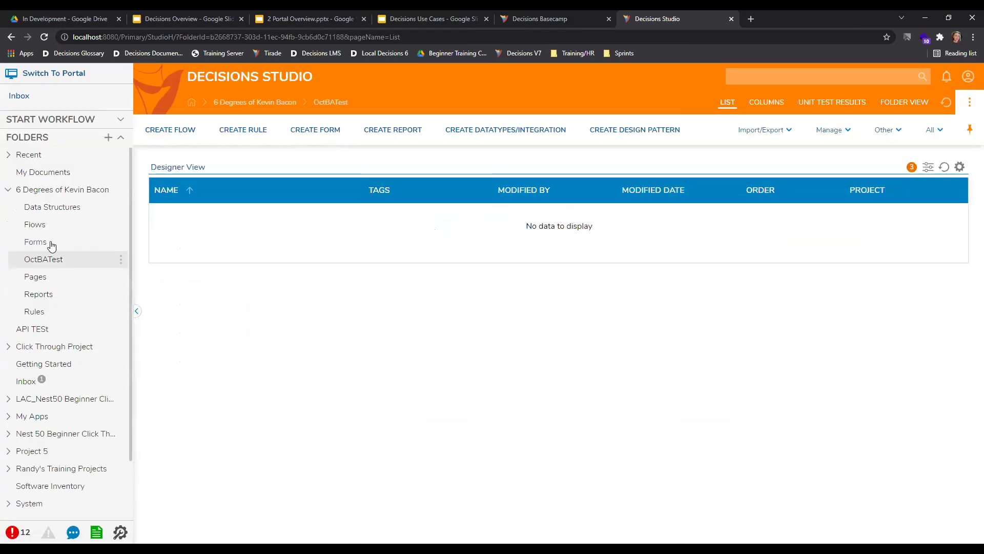
{"action": "left_click", "coordinate": [57, 258]}
{"action": "right_click", "coordinate": [57, 259]}
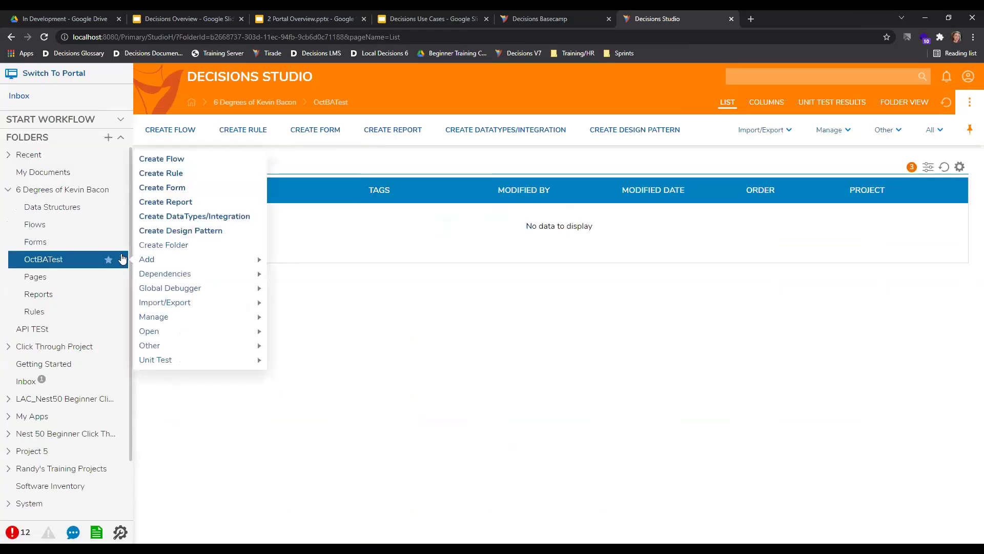
{"action": "mouse_move", "coordinate": [247, 322]}
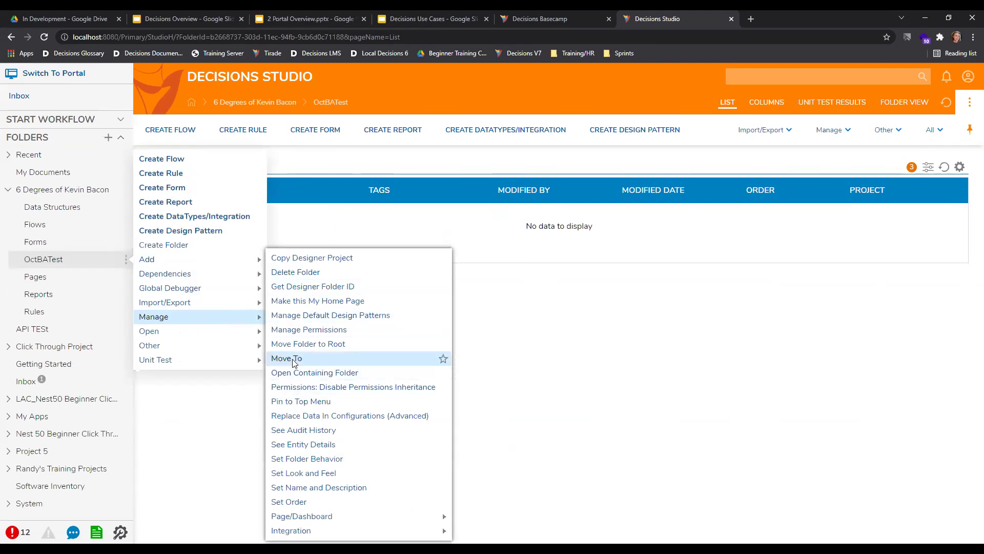
{"action": "left_click", "coordinate": [359, 358]}
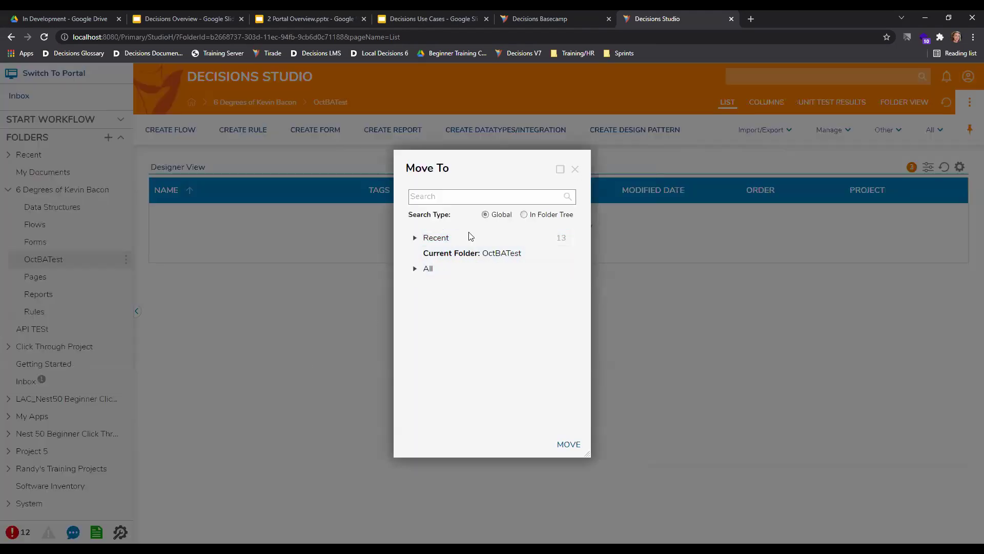
{"action": "left_click", "coordinate": [575, 169]}
Step: Move the OctBATest project folder to the root level and confirm the move
{"action": "right_click", "coordinate": [64, 262]}
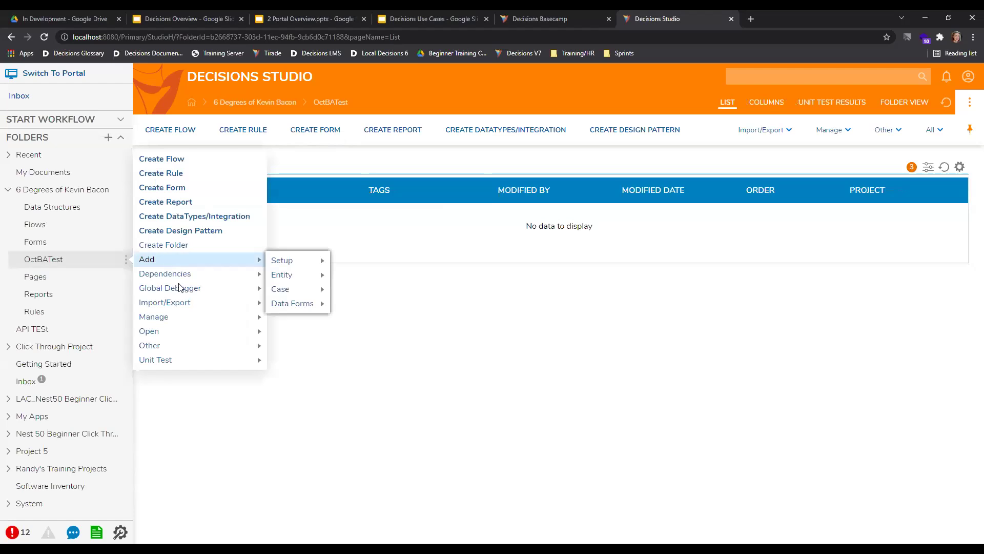
{"action": "mouse_move", "coordinate": [202, 316]}
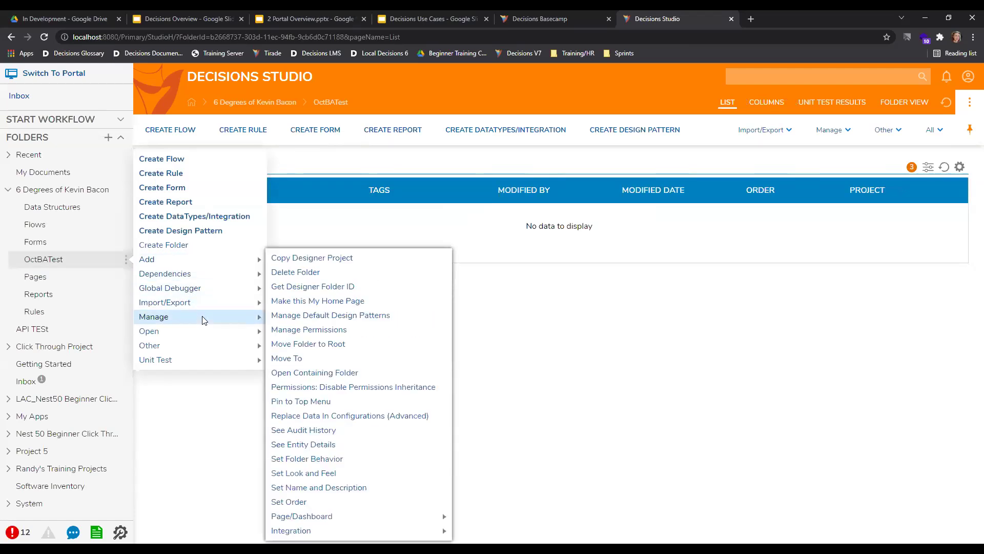
{"action": "left_click", "coordinate": [308, 344]}
{"action": "left_click", "coordinate": [576, 333]}
Step: Create a regular folder named OctBATestRegularFolder inside the 6 Degrees of Kevin Bacon folder
{"action": "left_click", "coordinate": [98, 191]}
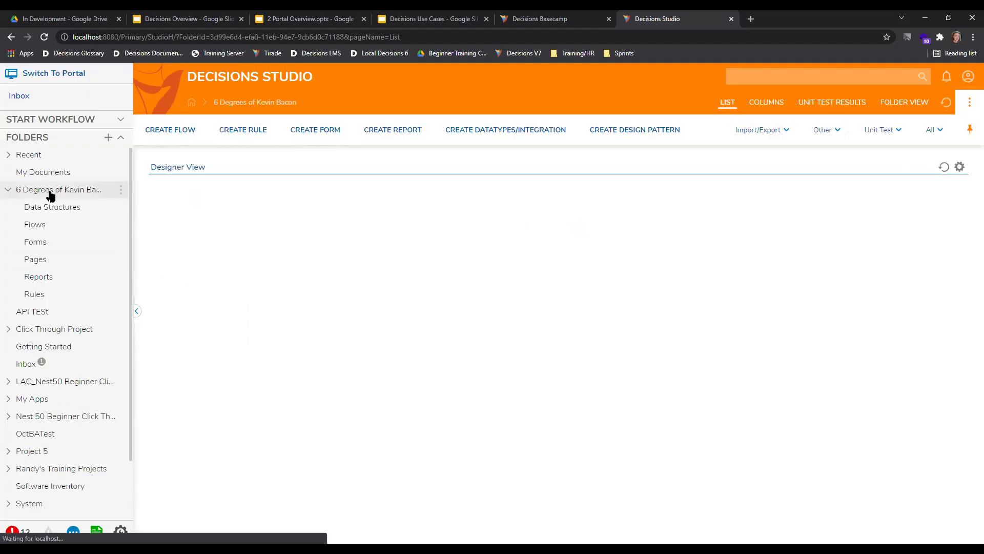
{"action": "left_click", "coordinate": [107, 141]}
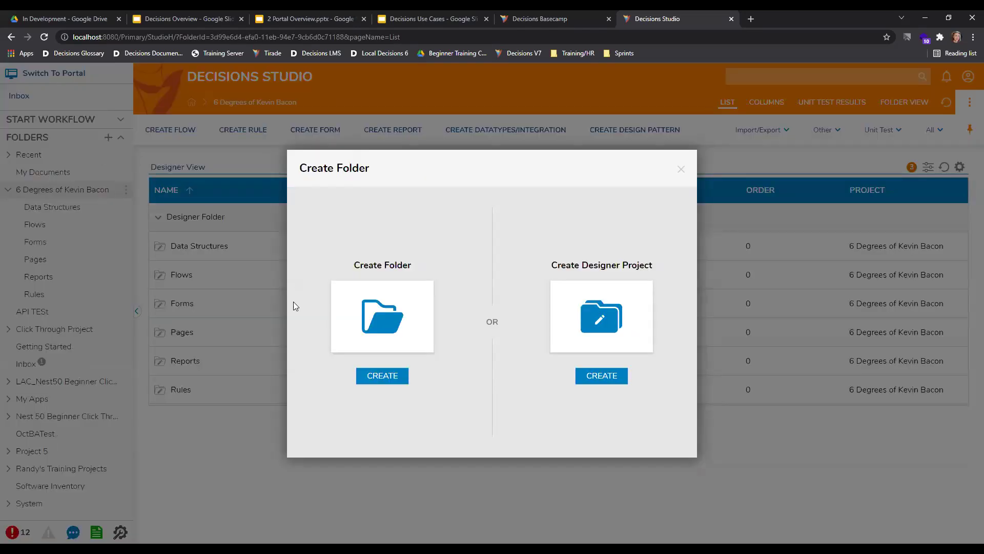
{"action": "left_click", "coordinate": [396, 375]}
{"action": "type", "text": "OctBA"}
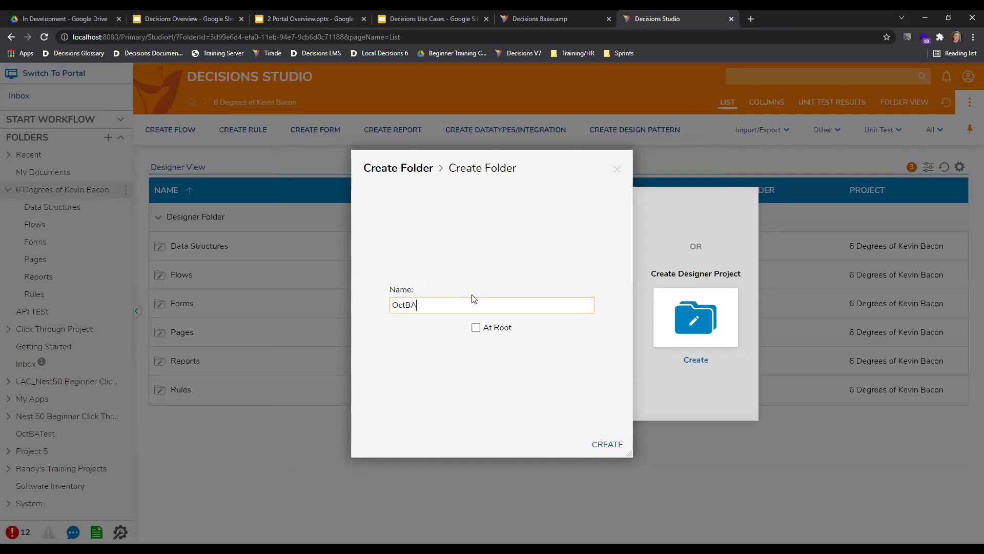
{"action": "type", "text": "TEst"}
{"action": "key", "text": "BackSpace"}
{"action": "key", "text": "BackSpace"}
{"action": "key", "text": "BackSpace"}
{"action": "type", "text": "estREgu"}
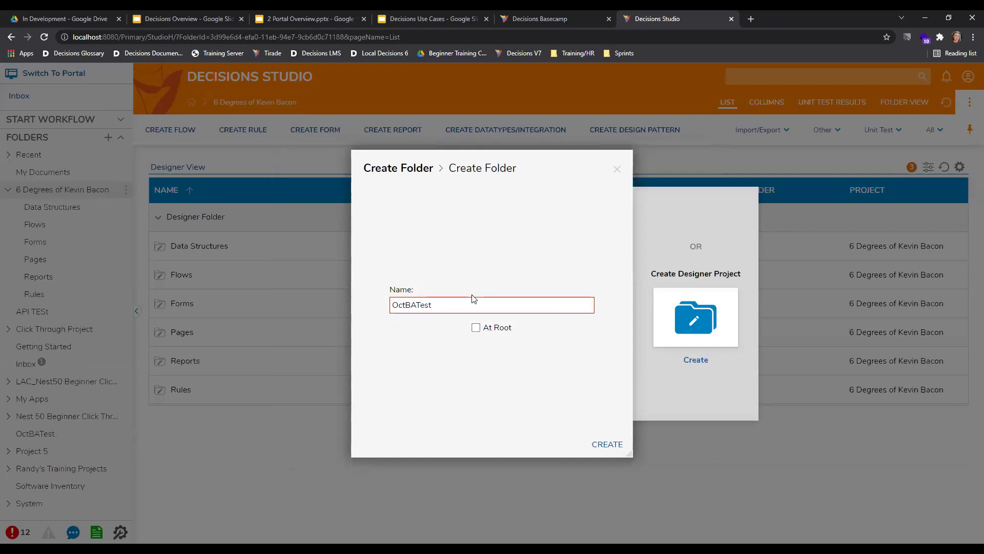
{"action": "key", "text": "BackSpace"}
{"action": "key", "text": "BackSpace"}
{"action": "key", "text": "BackSpace"}
{"action": "type", "text": "r"}
{"action": "key", "text": "BackSpace"}
{"action": "type", "text": "egularFolder"}
{"action": "key", "text": "Return"}
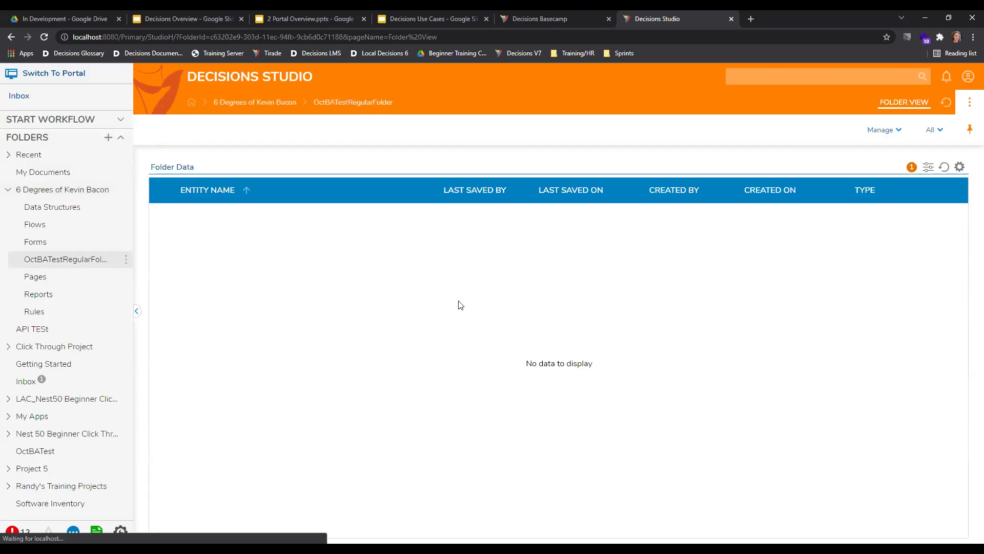
Step: Move OctBATestRegularFolder to the root level and open the OctBATest designer project
{"action": "right_click", "coordinate": [54, 259]}
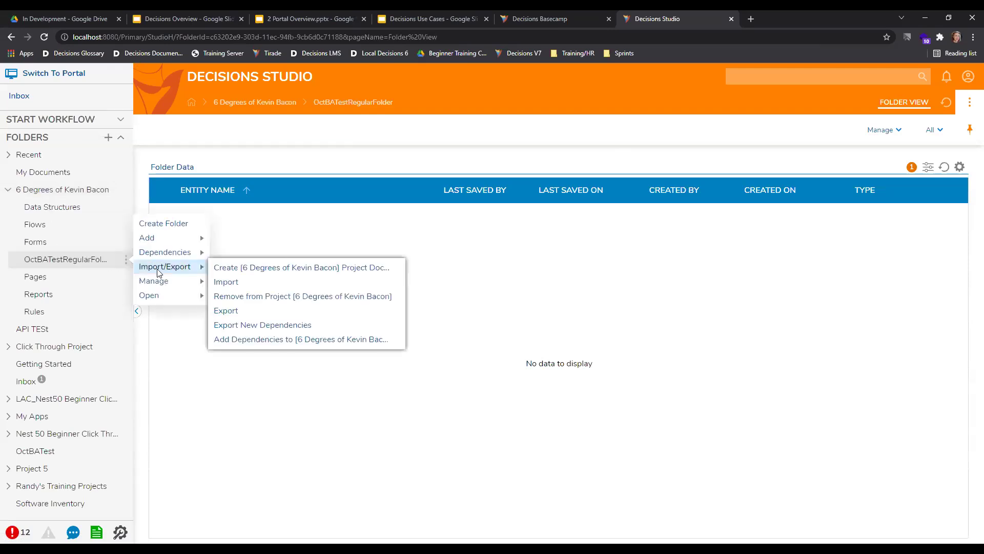
{"action": "mouse_move", "coordinate": [160, 286]}
{"action": "left_click", "coordinate": [254, 330]}
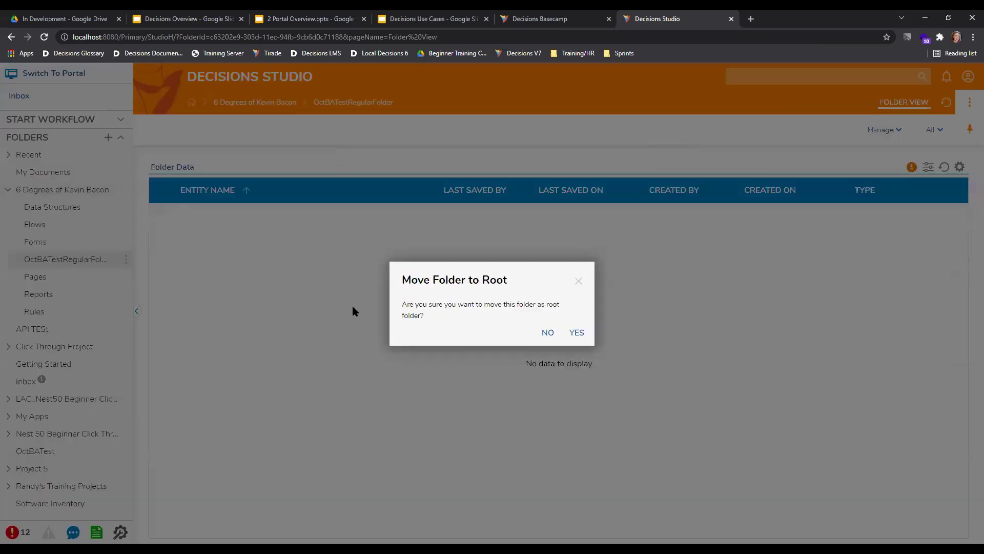
{"action": "left_click", "coordinate": [576, 332]}
{"action": "left_click", "coordinate": [8, 189]}
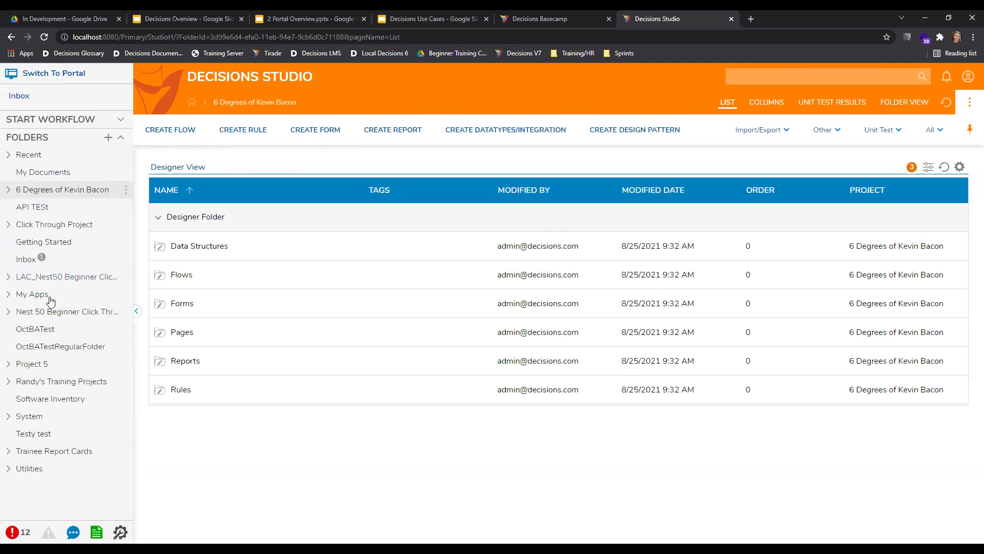
{"action": "left_click", "coordinate": [44, 335]}
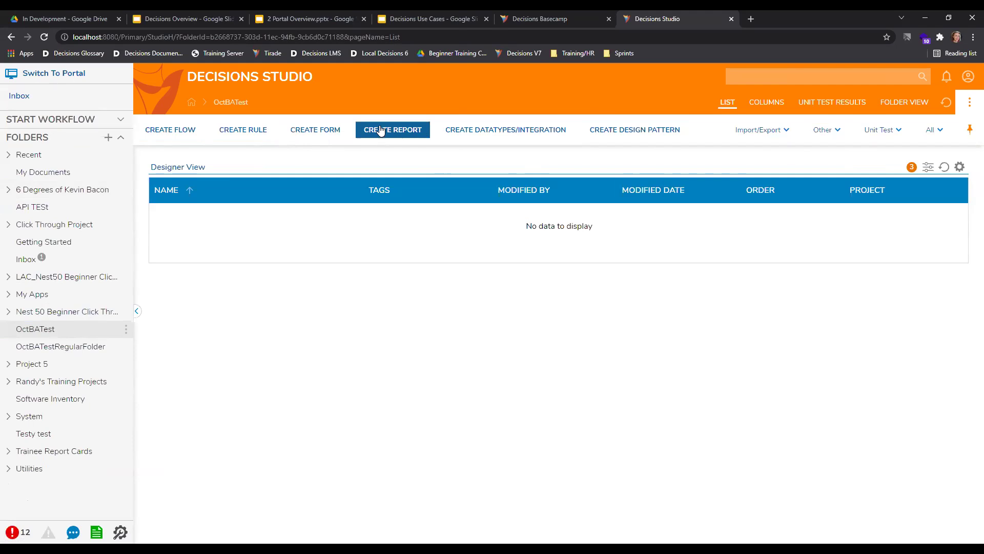
Step: Compare the actions available in OctBATestRegularFolder with those in the OctBATest designer project
{"action": "left_click", "coordinate": [62, 346]}
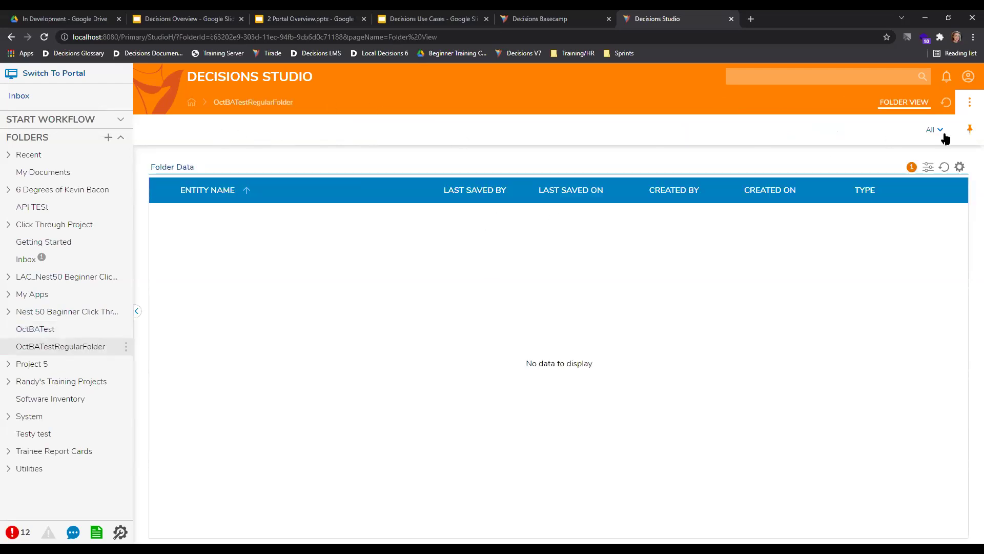
{"action": "left_click", "coordinate": [932, 132]}
{"action": "left_click", "coordinate": [45, 329]}
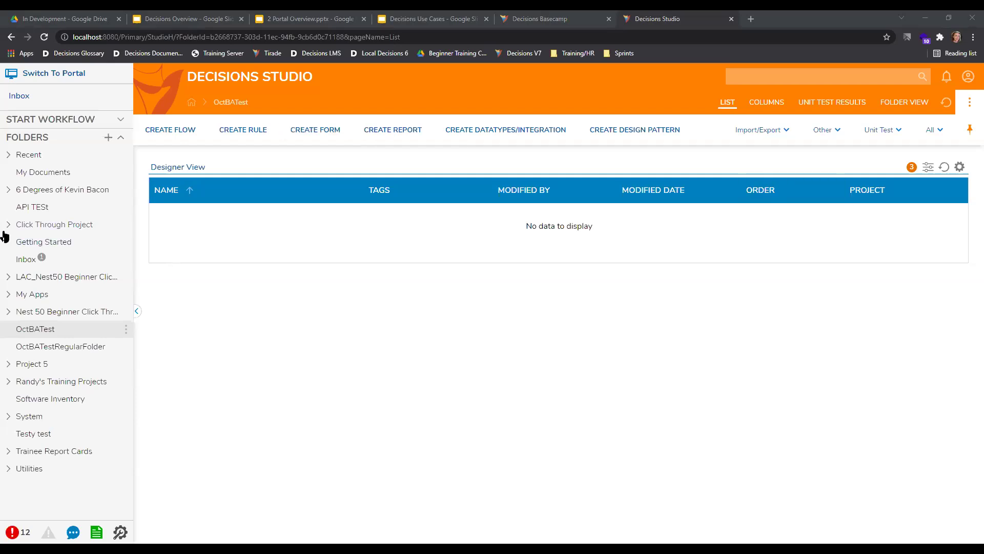
Step: Delete the OctBATest designer project from the root level and confirm the deletion
{"action": "right_click", "coordinate": [39, 332]}
{"action": "mouse_move", "coordinate": [205, 387]}
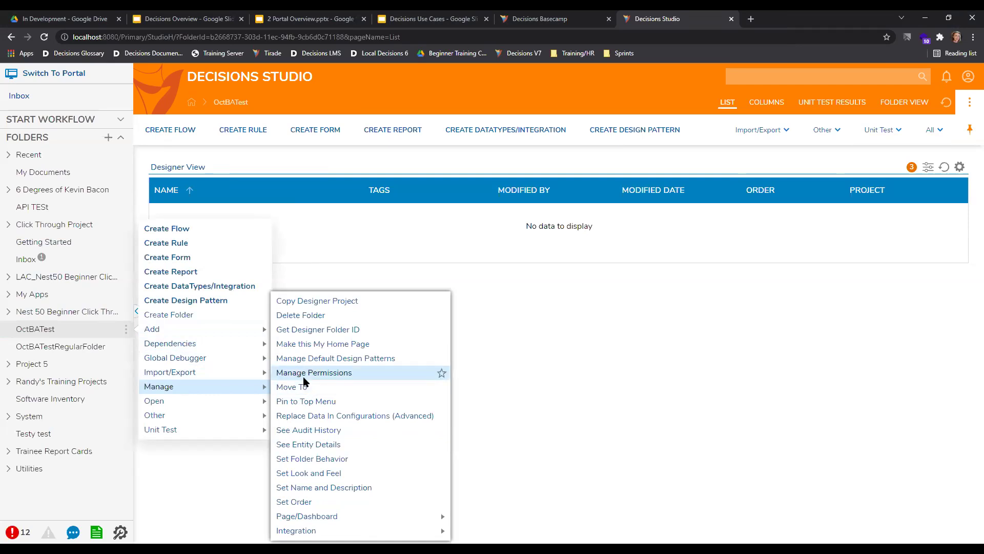
{"action": "left_click", "coordinate": [297, 316]}
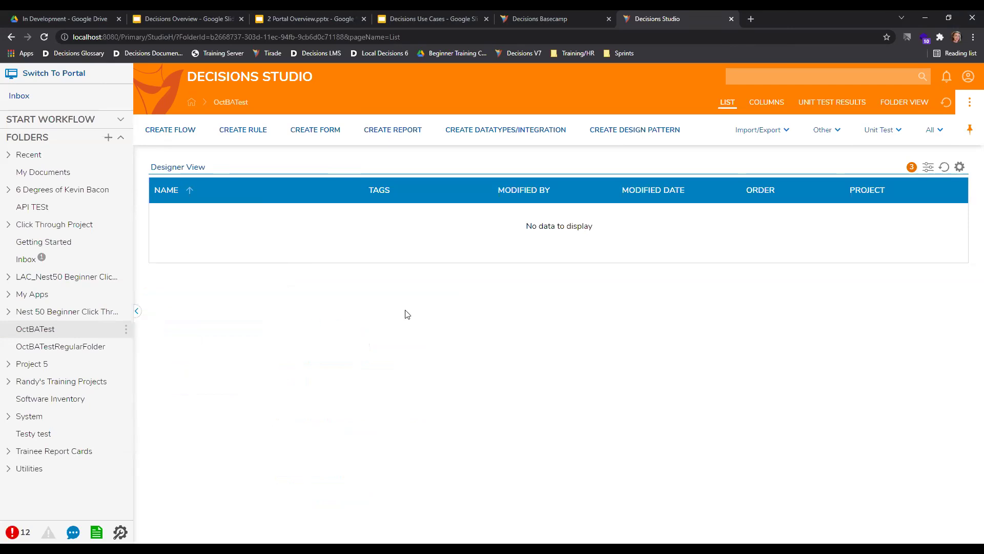
{"action": "left_click", "coordinate": [640, 458]}
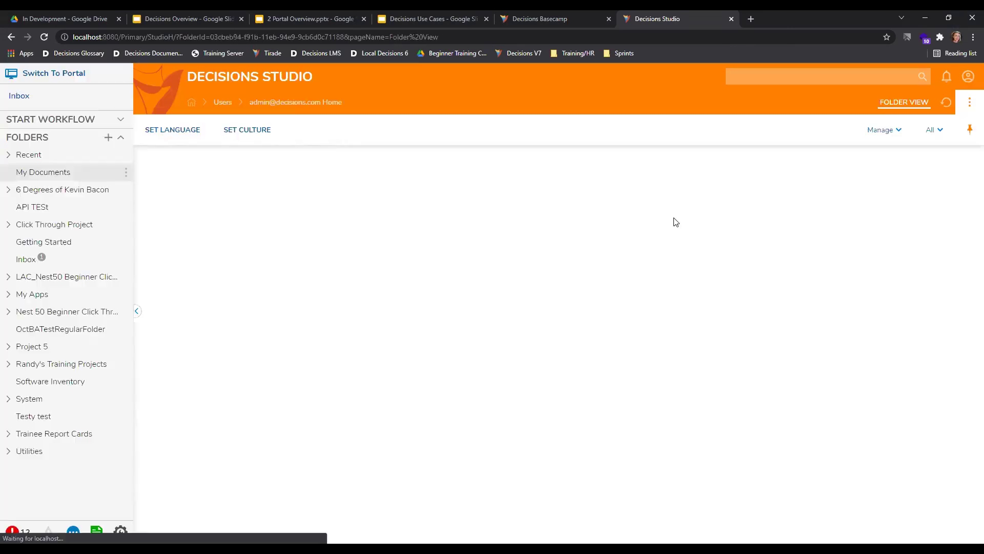
Step: Delete OctBATestRegularFolder from the root level using the Complete delete option
{"action": "left_click", "coordinate": [39, 332]}
{"action": "left_click", "coordinate": [126, 328]}
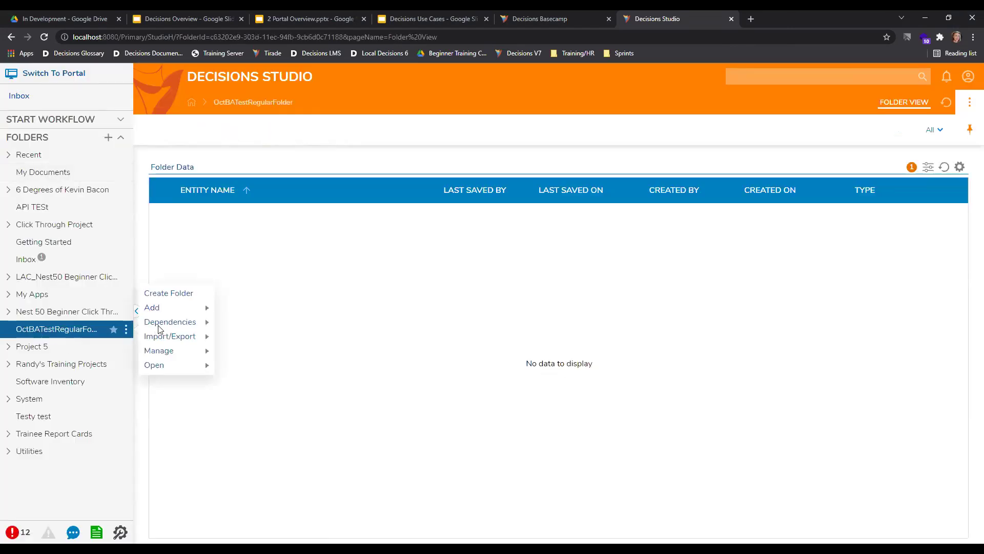
{"action": "mouse_move", "coordinate": [165, 350]}
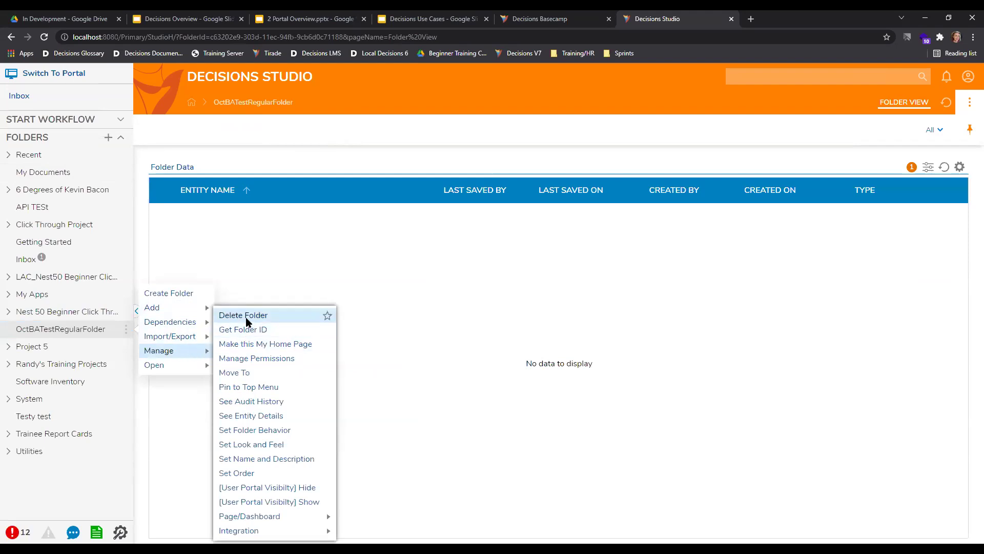
{"action": "left_click", "coordinate": [249, 316]}
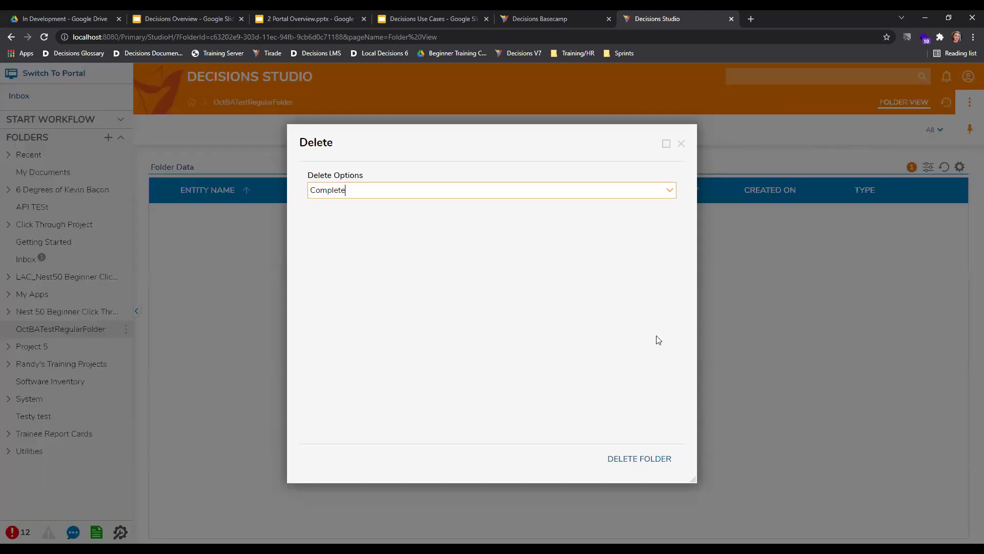
{"action": "left_click", "coordinate": [653, 458]}
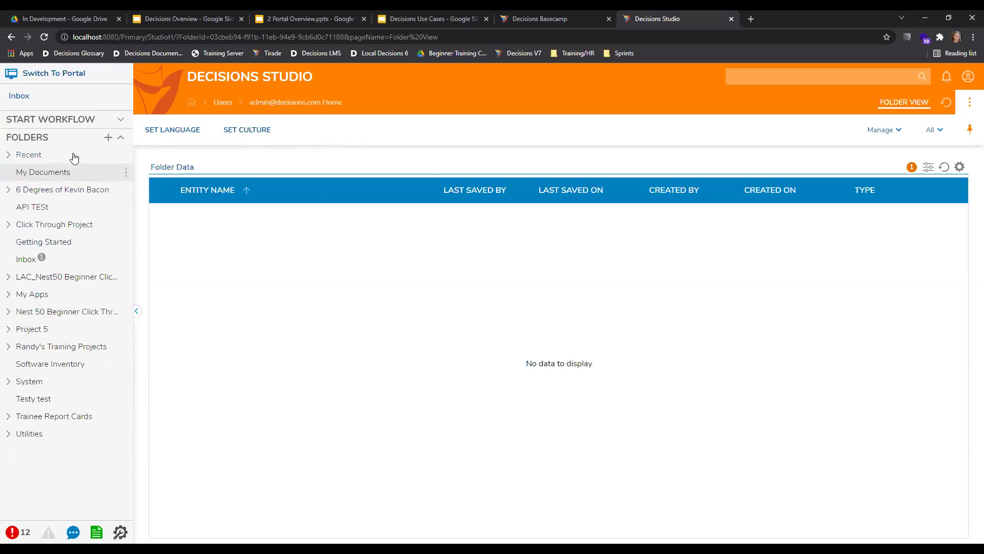
Step: Create a designer project named OctBA_Purchase Request from the 6 Degrees of Kevin Bacon folder, with At Root enabled
{"action": "left_click", "coordinate": [107, 139]}
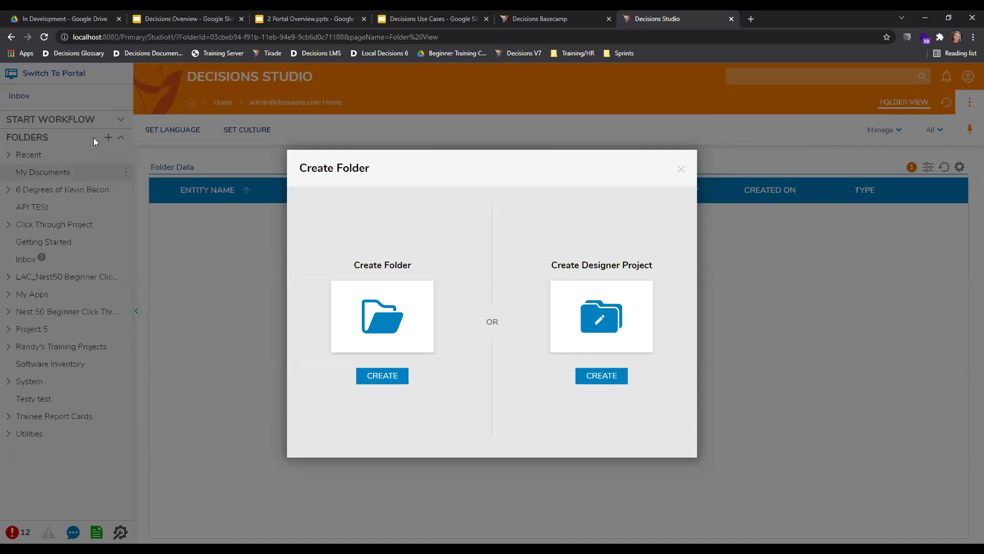
{"action": "left_click", "coordinate": [680, 169]}
{"action": "right_click", "coordinate": [72, 197]}
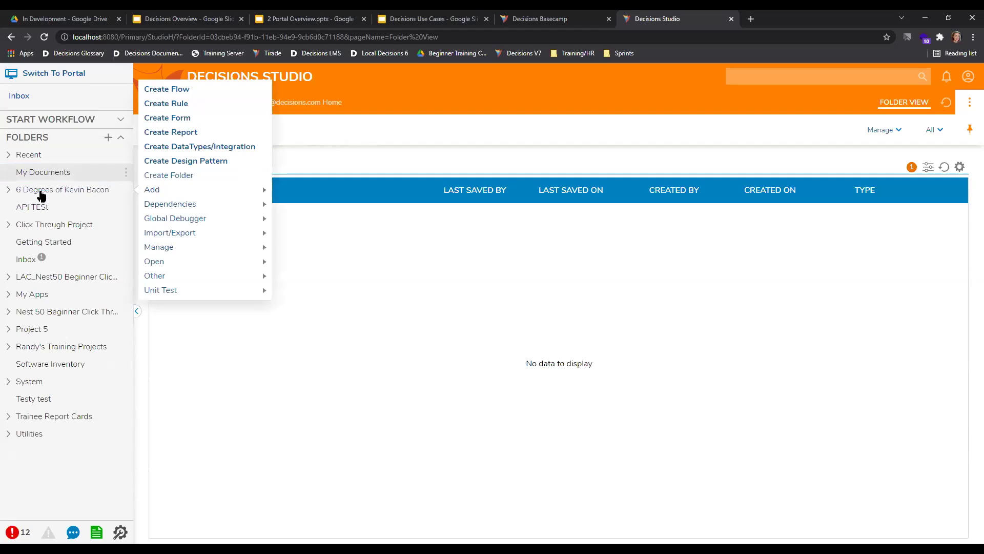
{"action": "left_click", "coordinate": [170, 175]}
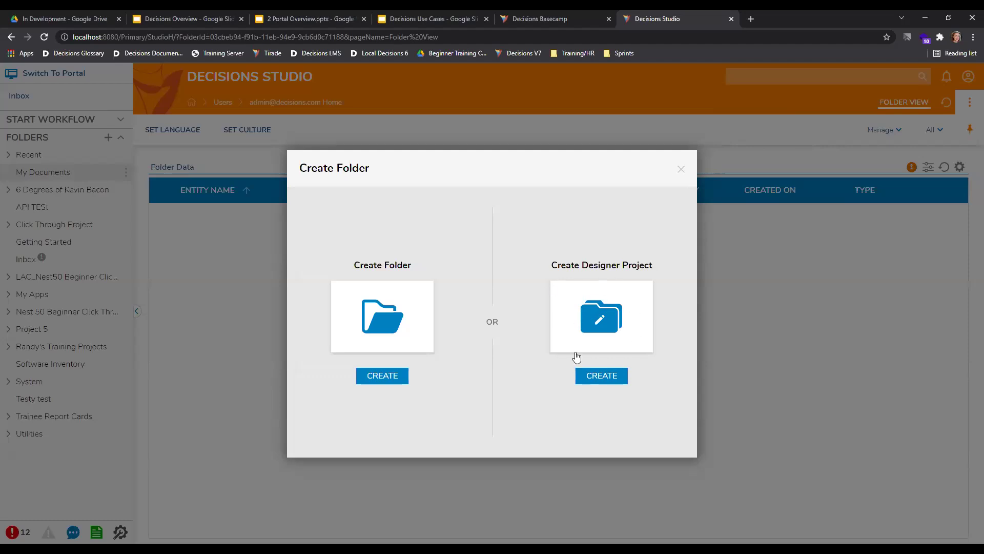
{"action": "left_click", "coordinate": [615, 382]}
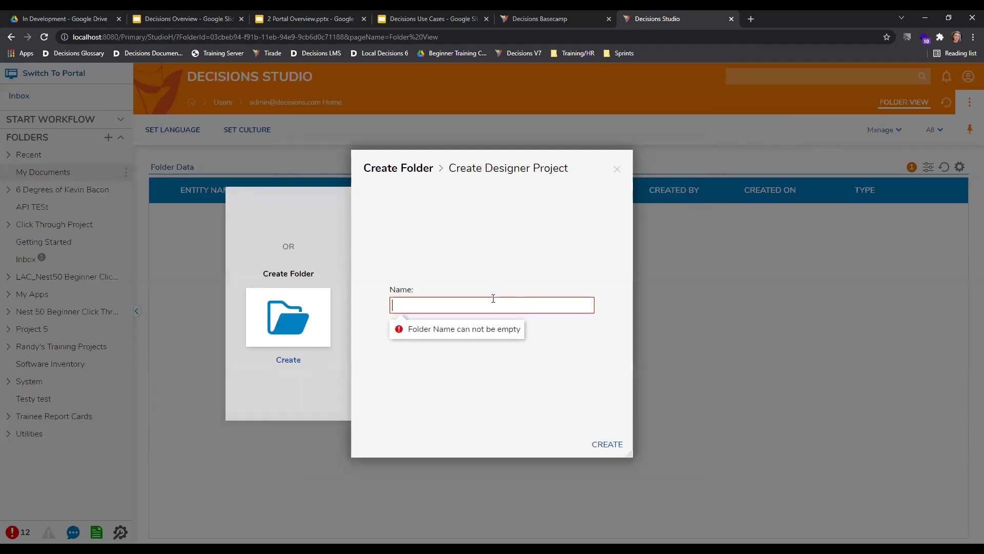
{"action": "type", "text": "OctBA+"}
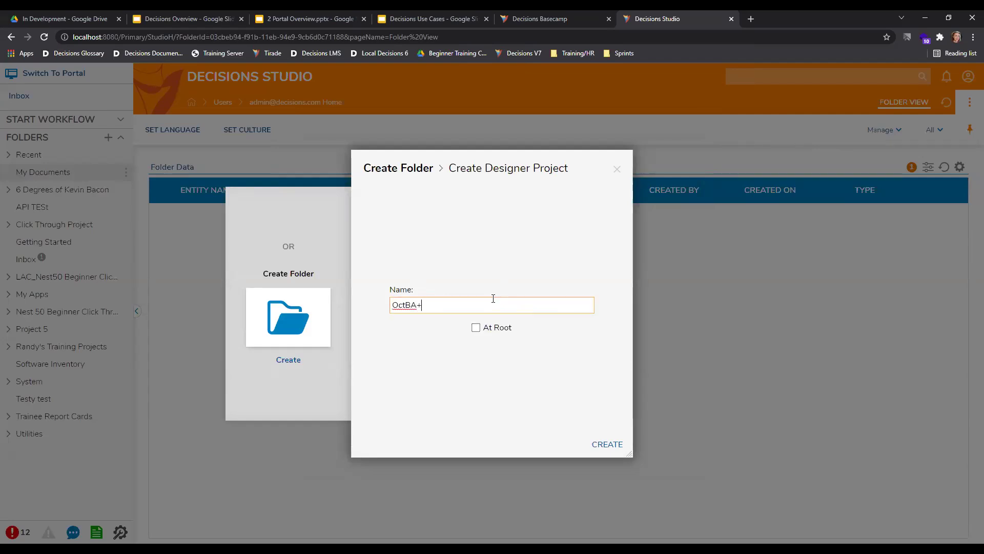
{"action": "key", "text": "BackSpace"}
{"action": "type", "text": "tBA_Purchase Request"}
{"action": "left_click", "coordinate": [475, 328]}
{"action": "left_click", "coordinate": [476, 328]}
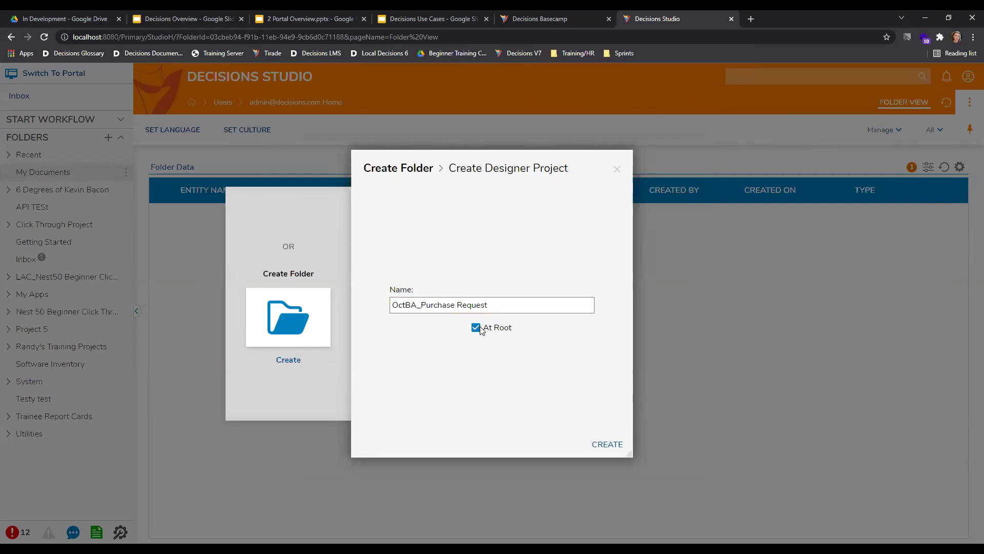
{"action": "left_click_drag", "start_coordinate": [490, 305], "coordinate": [399, 308]}
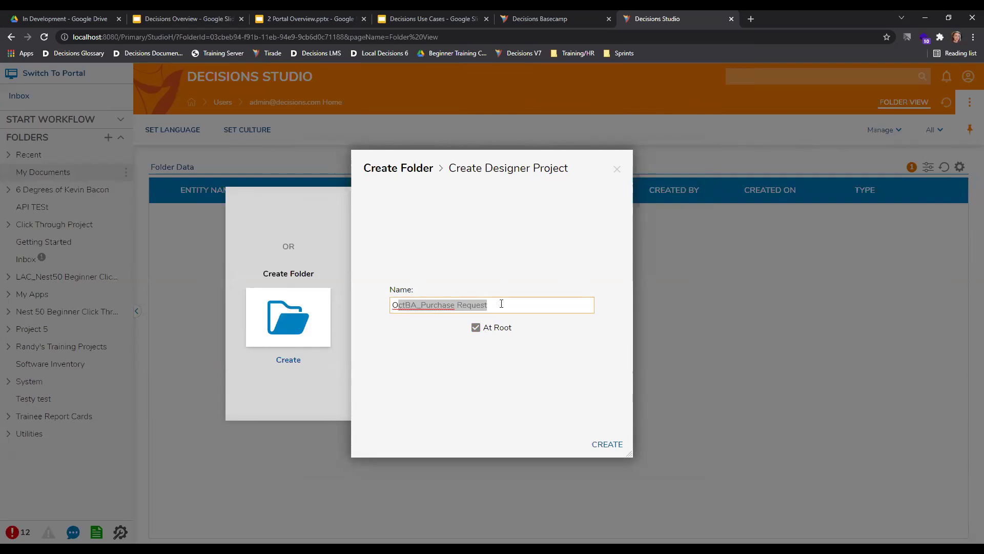
{"action": "left_click", "coordinate": [485, 307]}
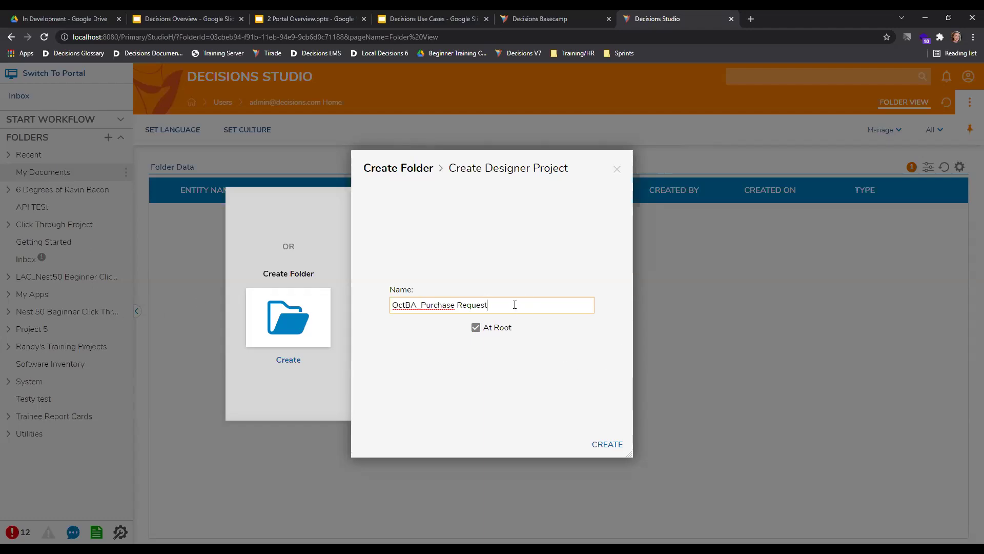
{"action": "left_click", "coordinate": [616, 445]}
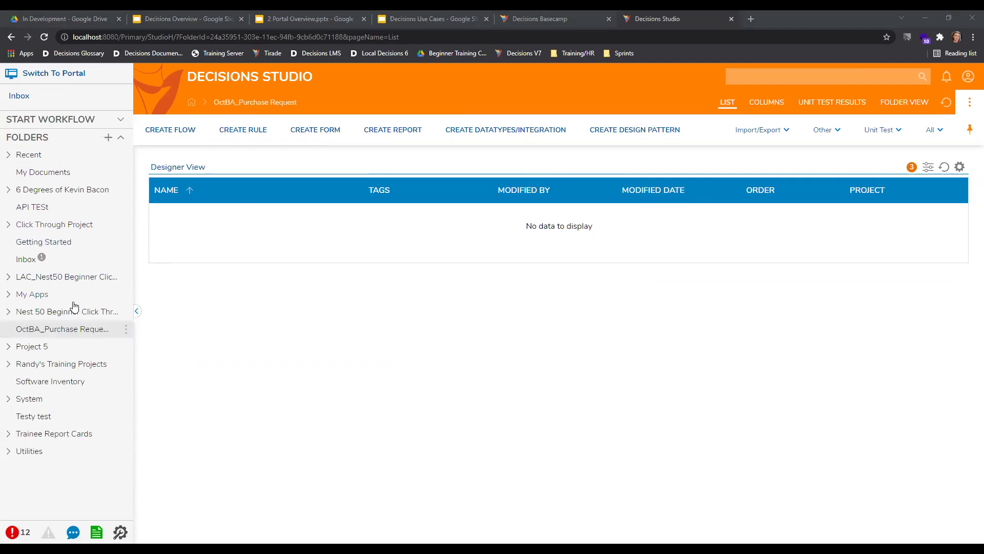
Step: Create a designer project named Flows inside OctBA_Purchase Request and show it in the expanded folder tree
{"action": "left_click", "coordinate": [60, 332]}
{"action": "left_click", "coordinate": [126, 329]}
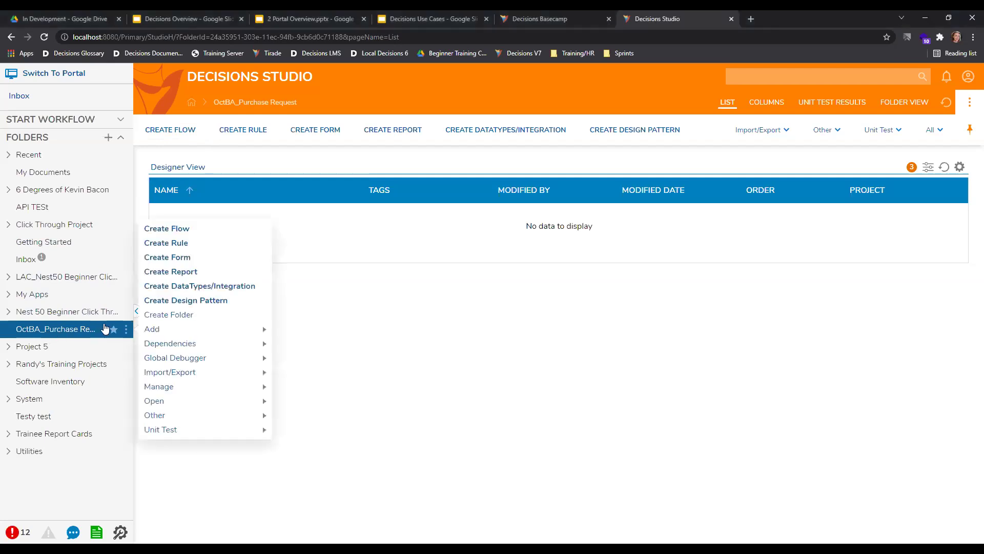
{"action": "left_click", "coordinate": [168, 316]}
{"action": "left_click", "coordinate": [608, 378]}
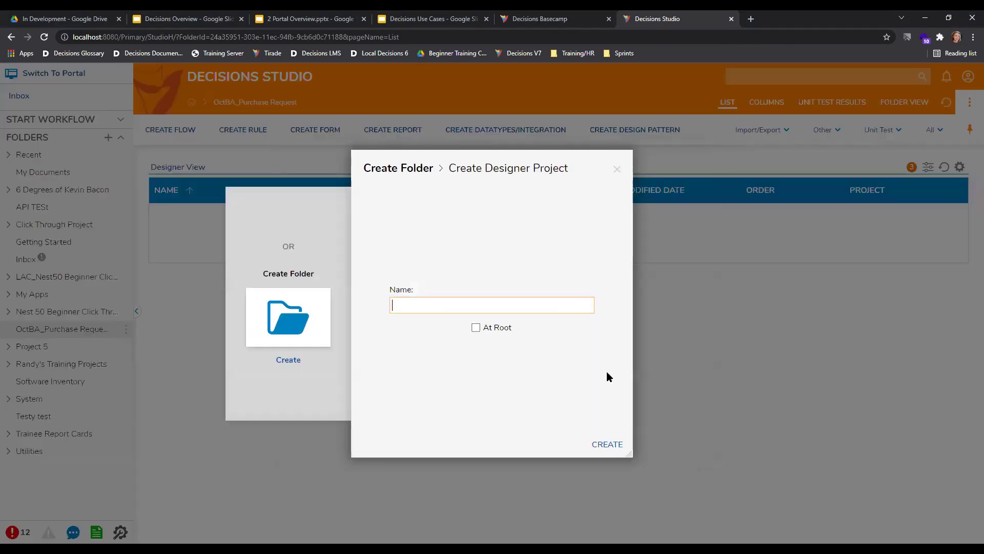
{"action": "type", "text": "Flows"}
{"action": "left_click", "coordinate": [603, 446]}
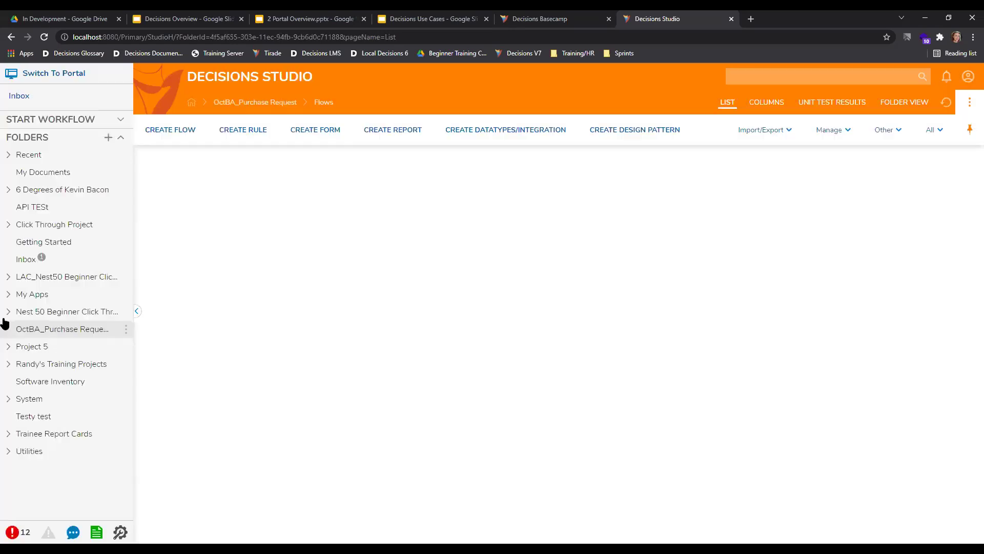
{"action": "left_click", "coordinate": [36, 347]}
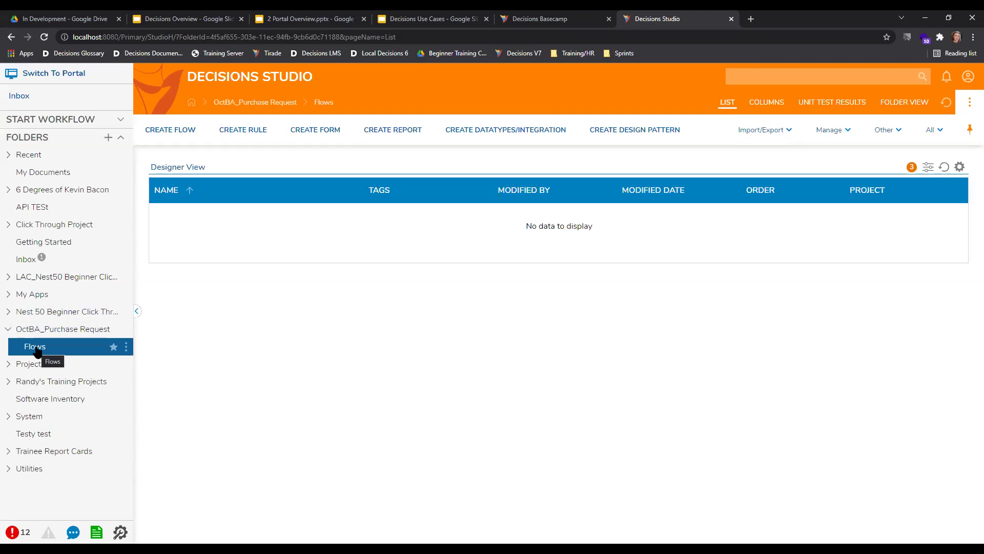
Step: Create a designer project named Rules inside OctBA_Purchase Request, leaving At Root off
{"action": "right_click", "coordinate": [61, 334]}
{"action": "left_click", "coordinate": [152, 316]}
{"action": "left_click", "coordinate": [630, 351]}
{"action": "left_click", "coordinate": [511, 305]}
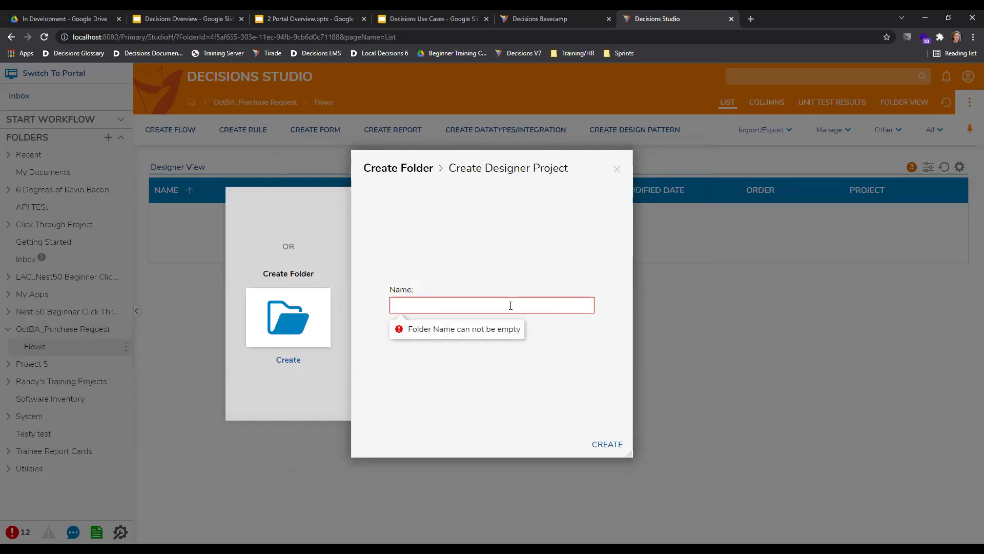
{"action": "type", "text": "Rules"}
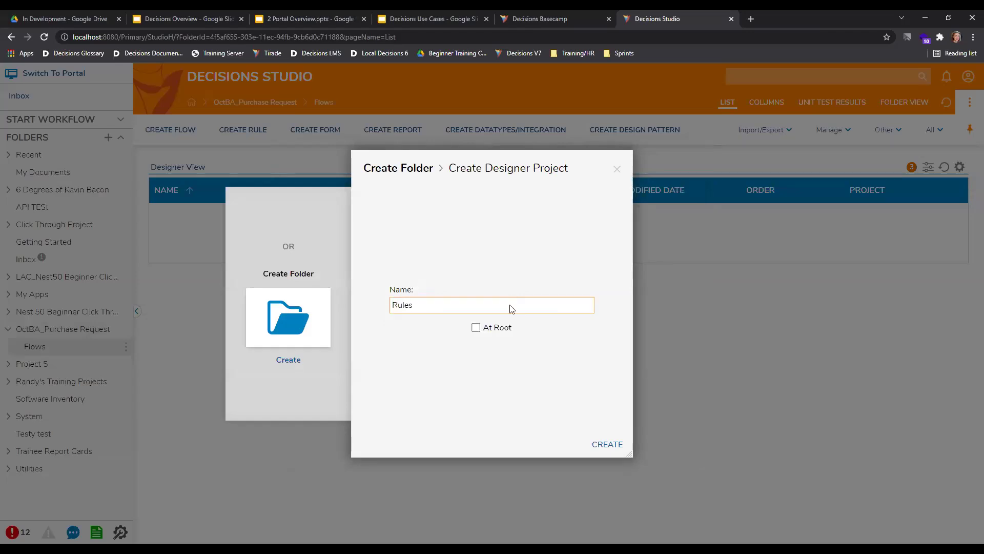
{"action": "key", "text": "Return"}
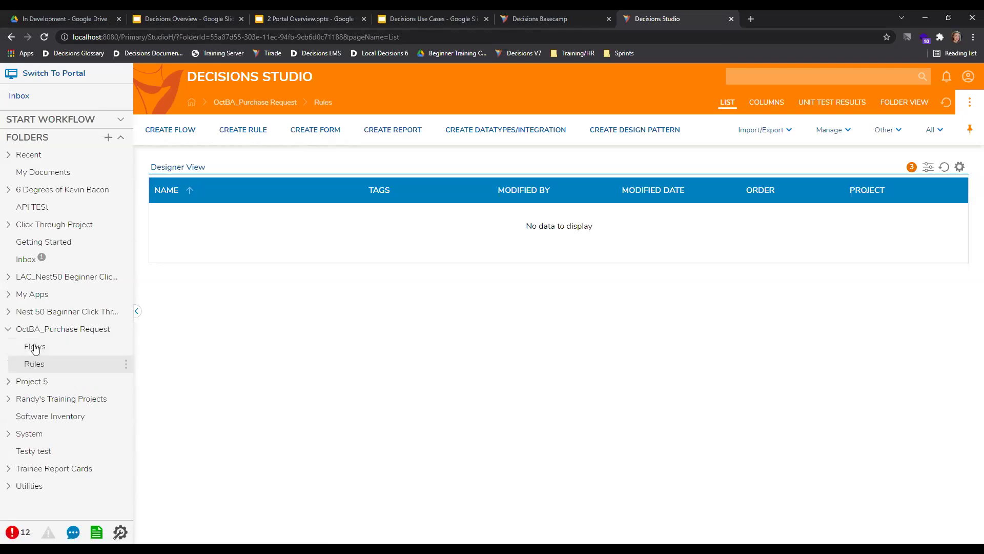
Step: Create a designer project named Reports inside OctBA_Purchase Request, leaving At Root off
{"action": "right_click", "coordinate": [49, 332]}
{"action": "left_click", "coordinate": [242, 320]}
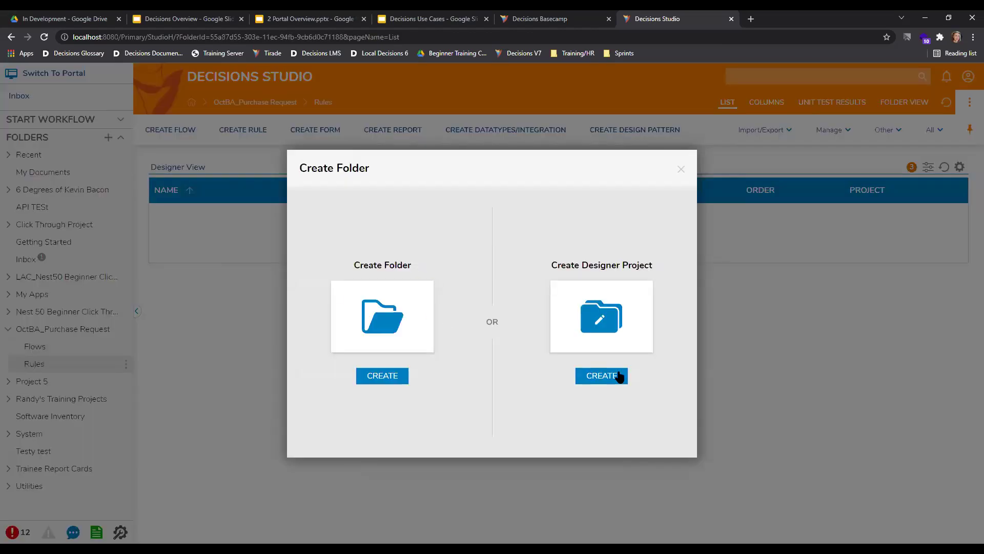
{"action": "left_click", "coordinate": [615, 375]}
{"action": "type", "text": "Repo"}
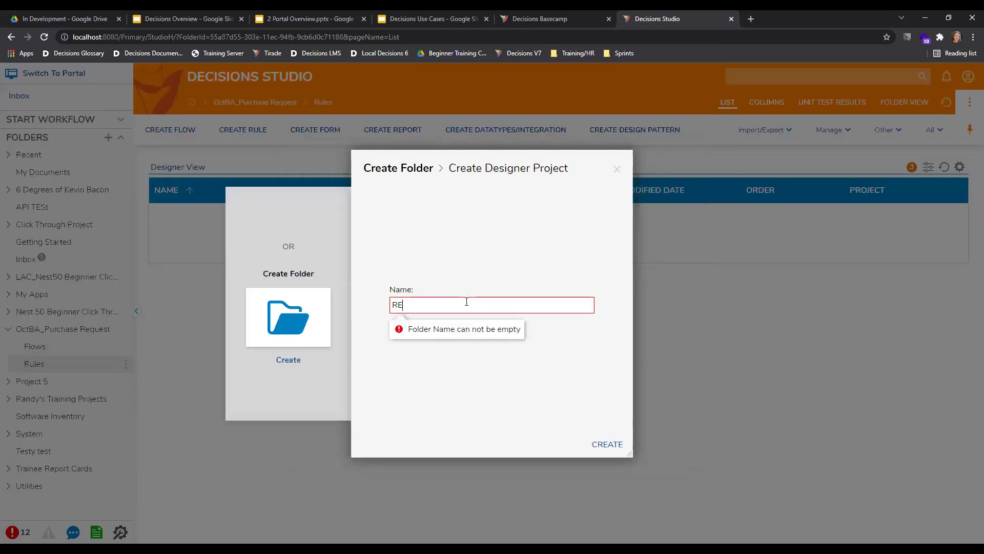
{"action": "type", "text": "rts"}
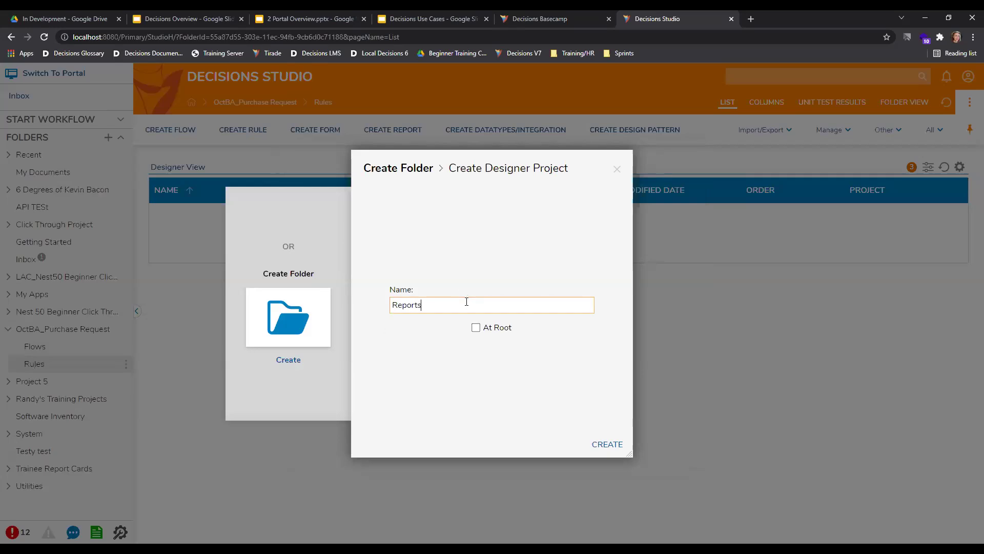
{"action": "left_click", "coordinate": [601, 444]}
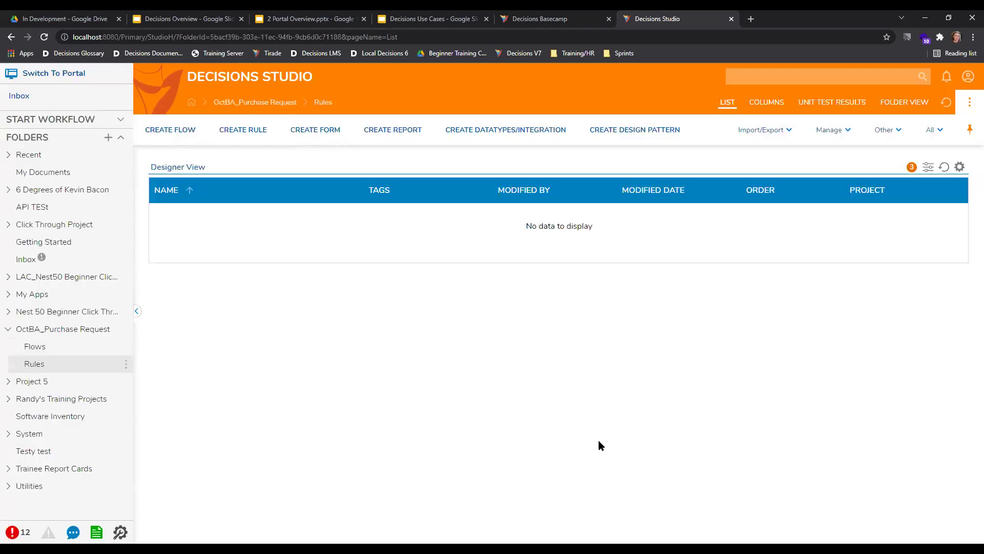
Step: Create a designer project named Pages inside OctBA_Purchase Request, leaving At Root off
{"action": "right_click", "coordinate": [63, 329]}
{"action": "left_click", "coordinate": [203, 315]}
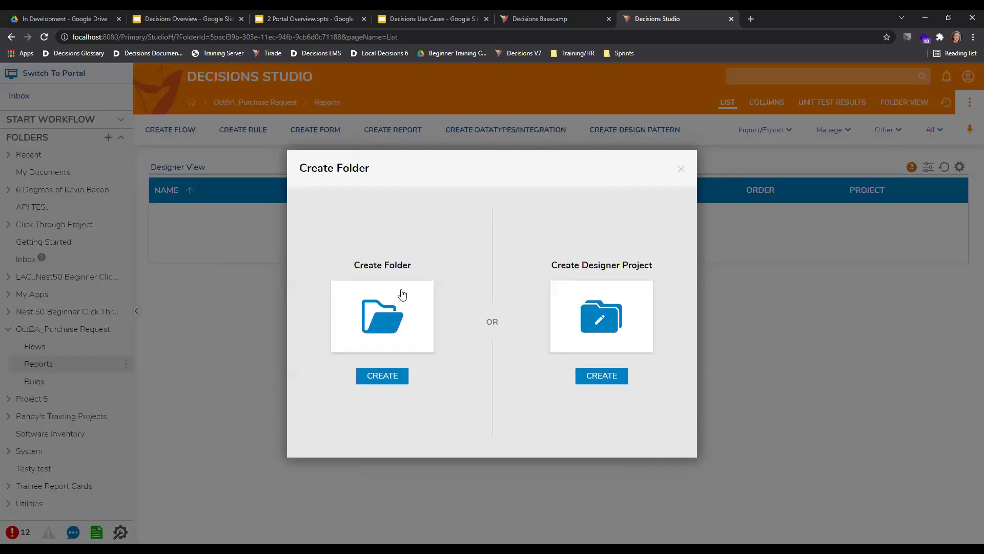
{"action": "left_click", "coordinate": [601, 374]}
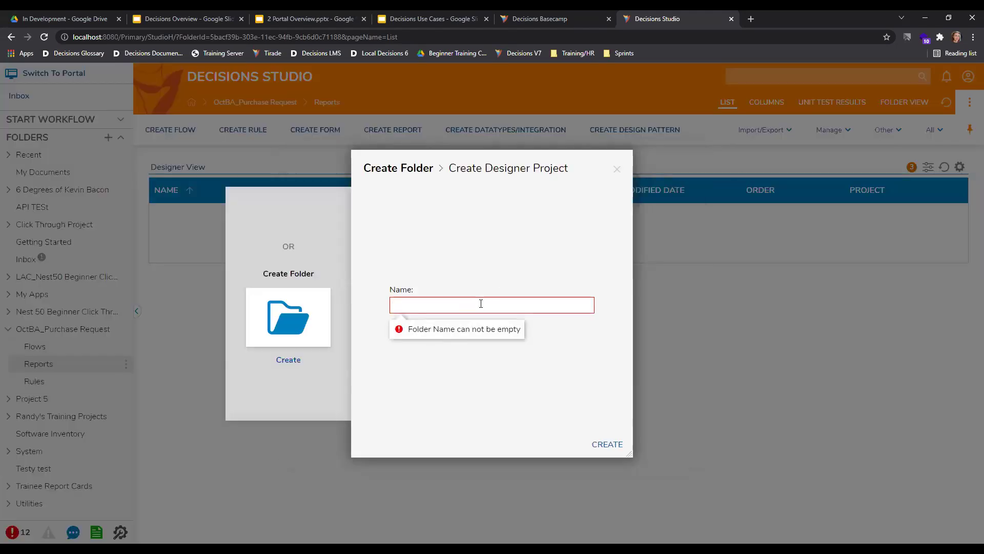
{"action": "type", "text": "Pages"}
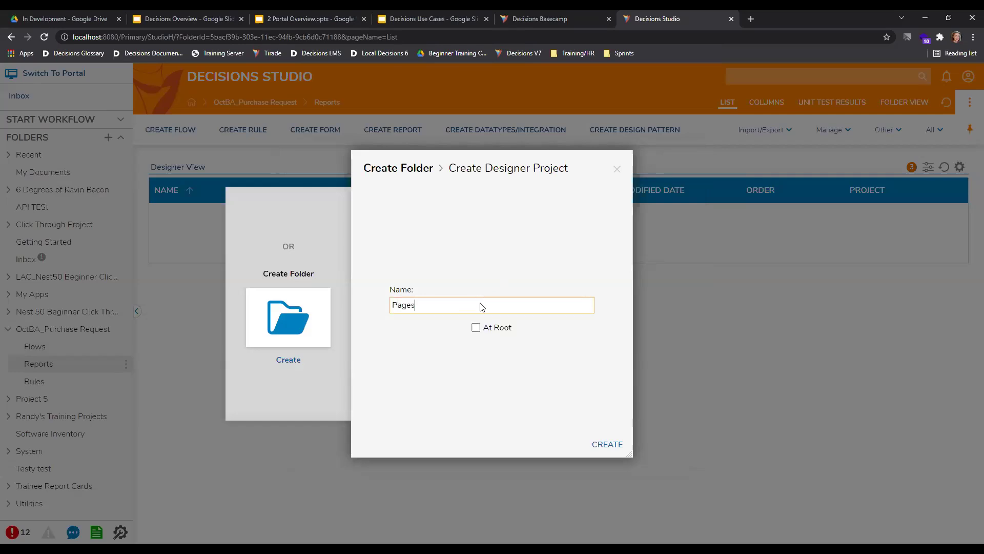
{"action": "key", "text": "Return"}
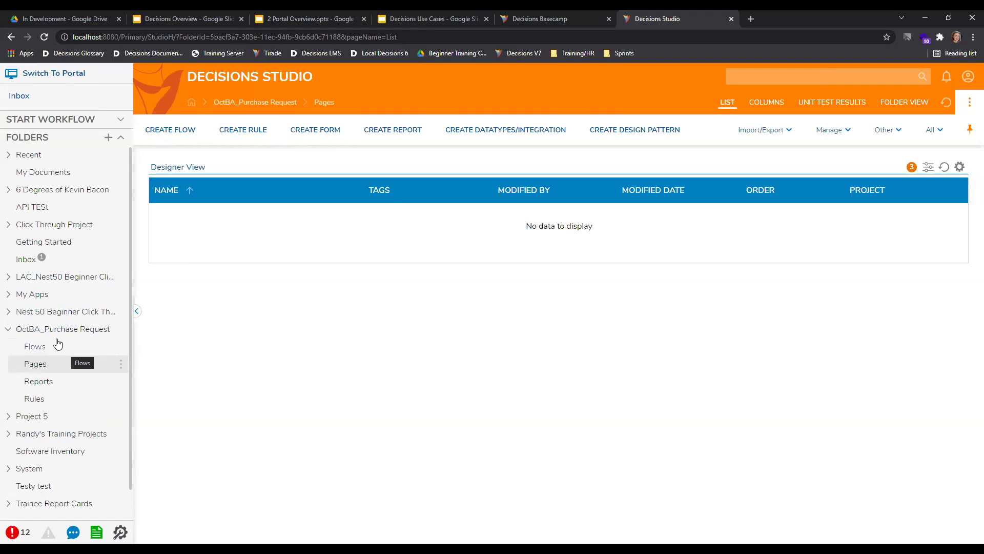
{"action": "right_click", "coordinate": [57, 331]}
{"action": "left_click", "coordinate": [158, 302]}
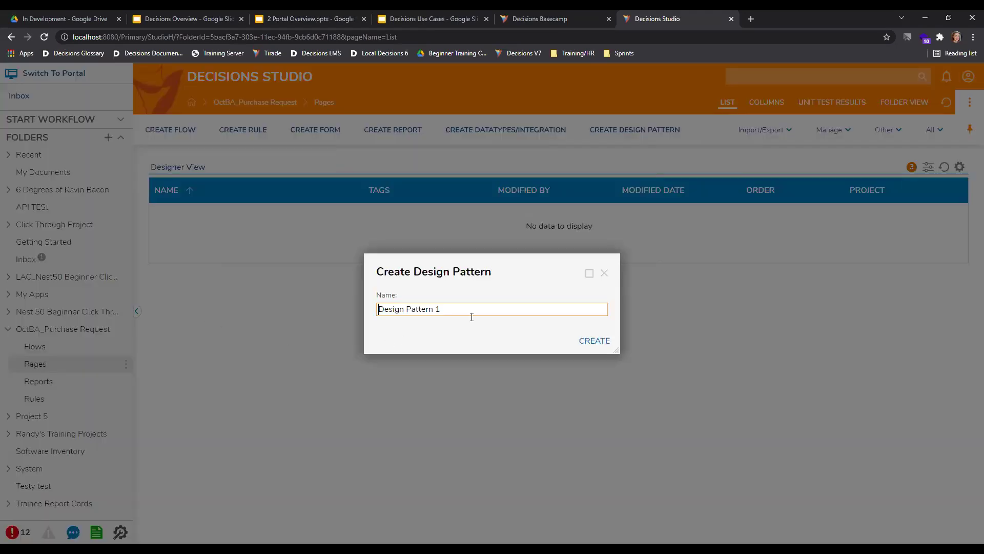
{"action": "left_click", "coordinate": [604, 275]}
Step: Create a designer project named Data Structures inside OctBA_Purchase Request, leaving At Root off
{"action": "right_click", "coordinate": [43, 332]}
{"action": "left_click", "coordinate": [164, 315]}
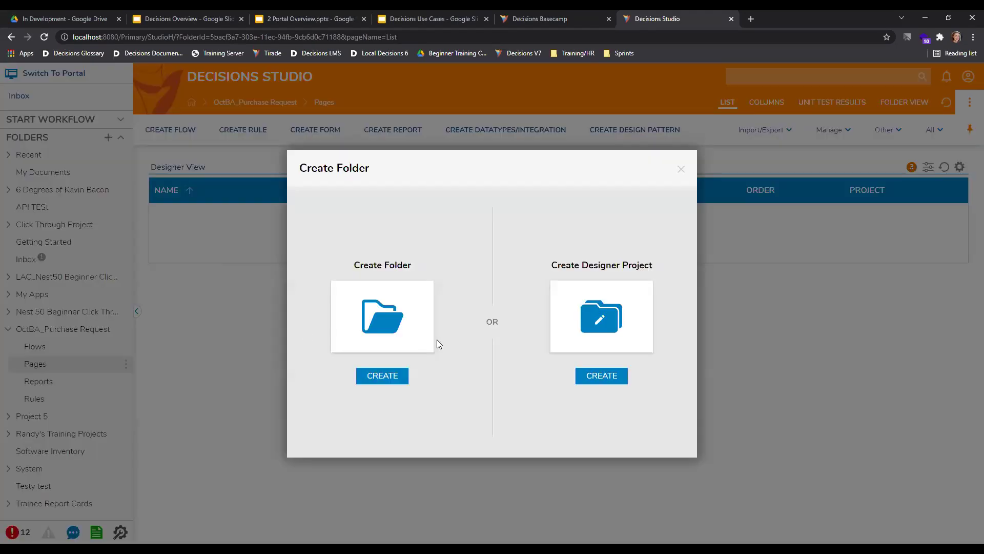
{"action": "left_click", "coordinate": [605, 383]}
{"action": "type", "text": "Da"}
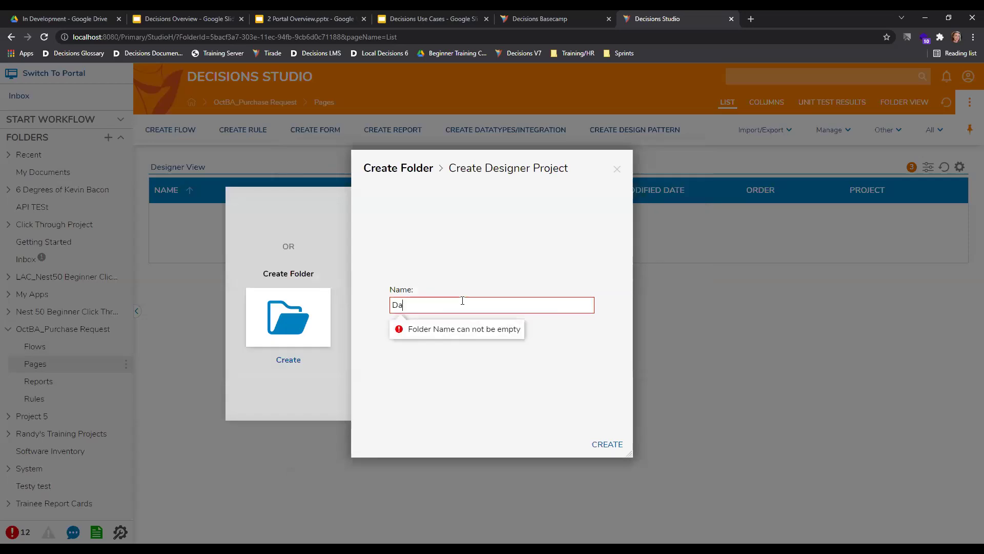
{"action": "type", "text": "ta Structures"}
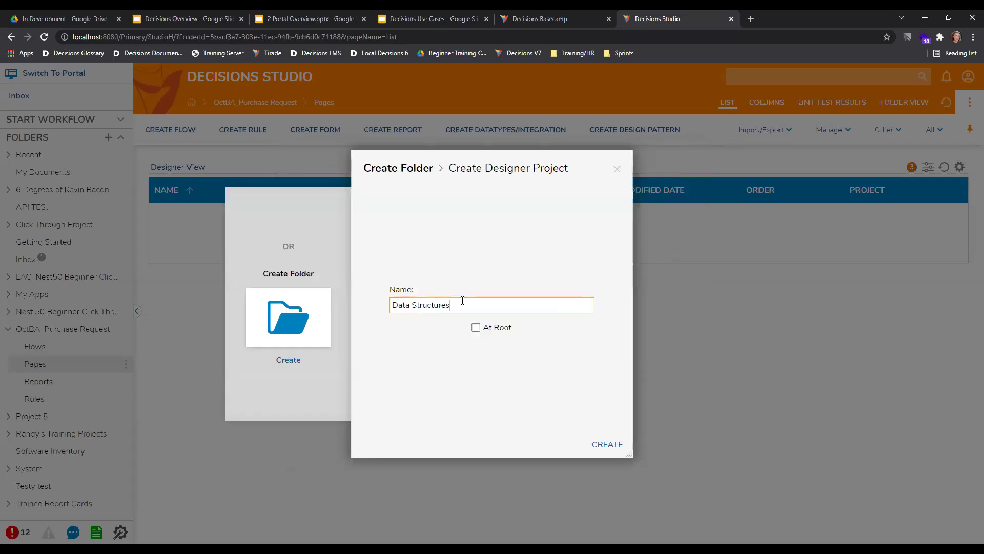
{"action": "key", "text": "Return"}
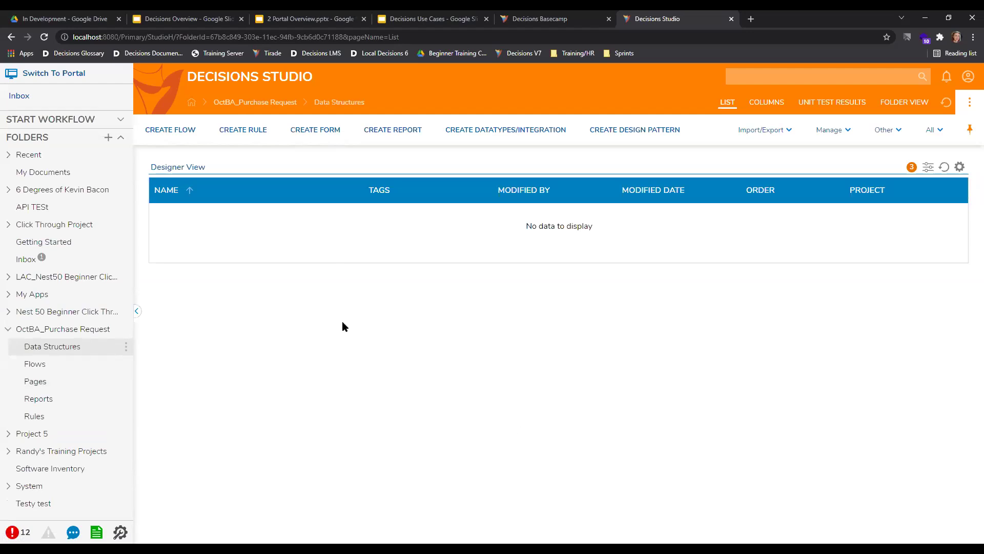
Step: Create a designer project named Forms inside OctBA_Purchase Request, leaving At Root off
{"action": "right_click", "coordinate": [64, 330]}
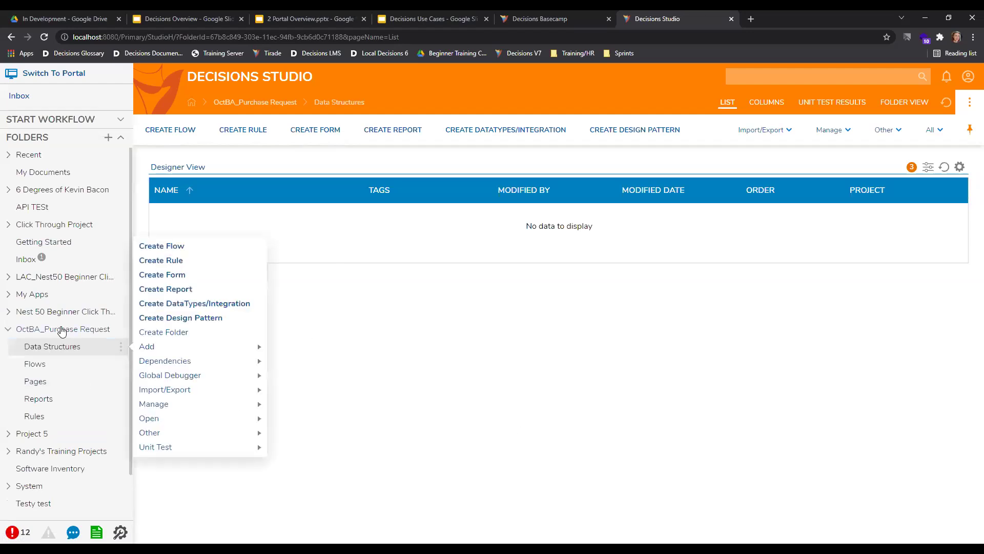
{"action": "left_click", "coordinate": [152, 319]}
{"action": "left_click", "coordinate": [617, 378]}
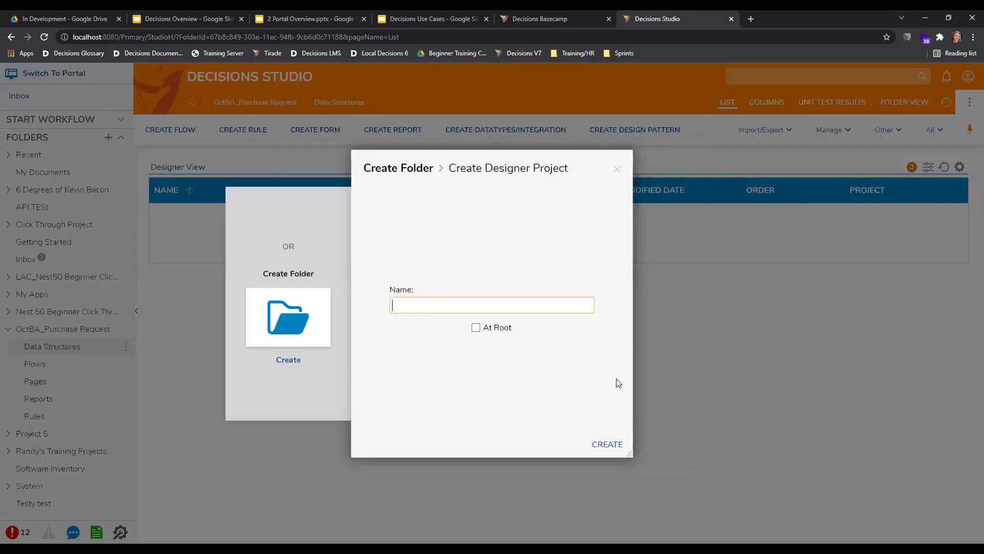
{"action": "type", "text": "Forms"}
{"action": "key", "text": "Return"}
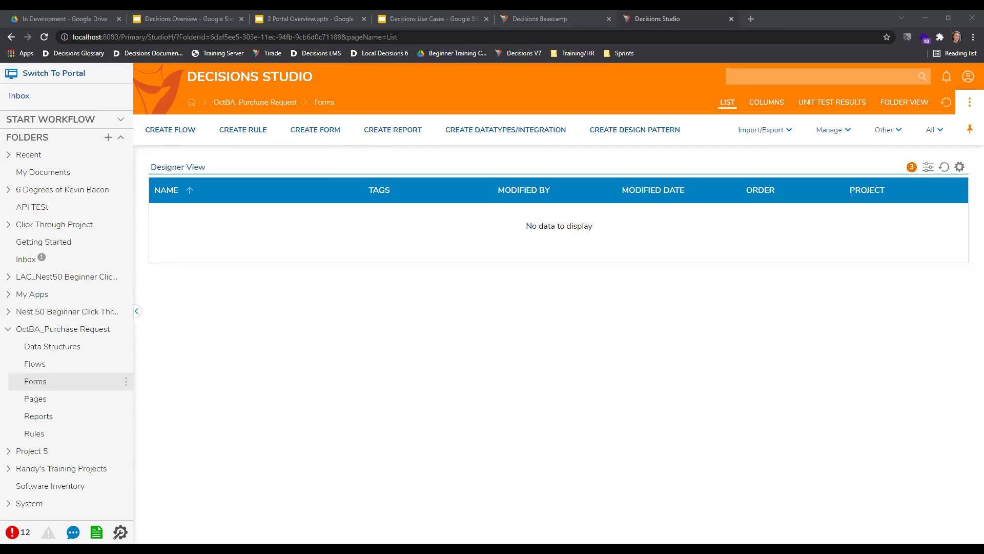
{"action": "right_click", "coordinate": [34, 365]}
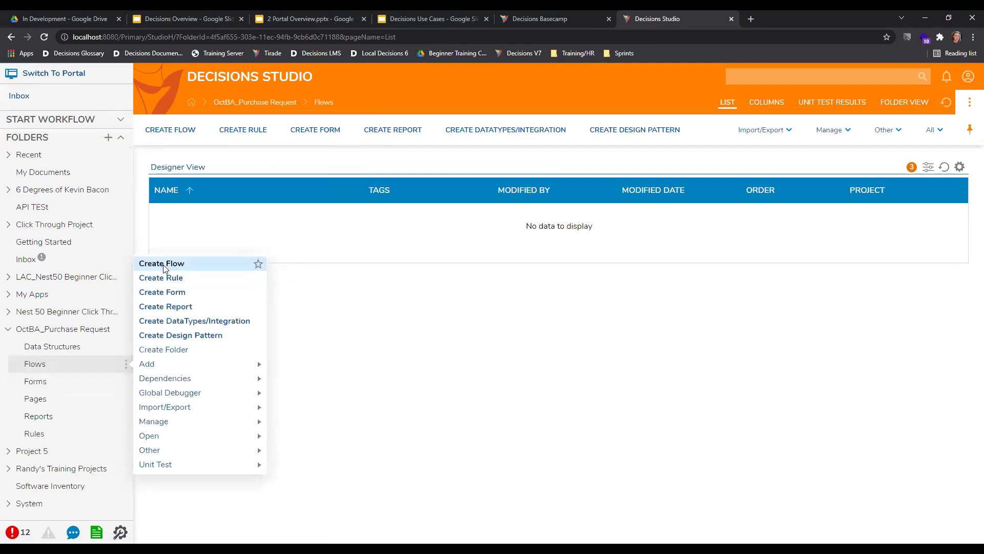
{"action": "mouse_move", "coordinate": [156, 468]}
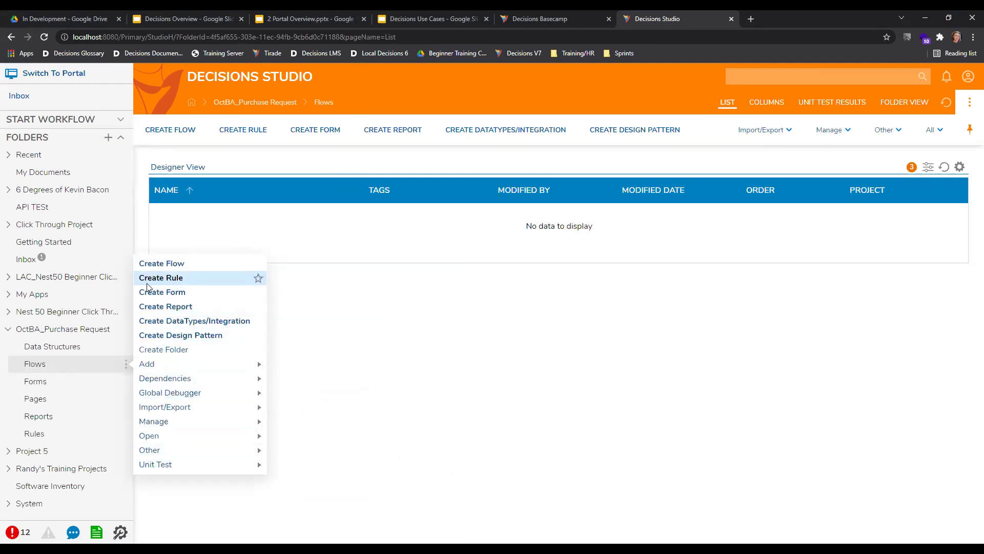
{"action": "mouse_move", "coordinate": [149, 368]}
{"action": "mouse_move", "coordinate": [161, 421]}
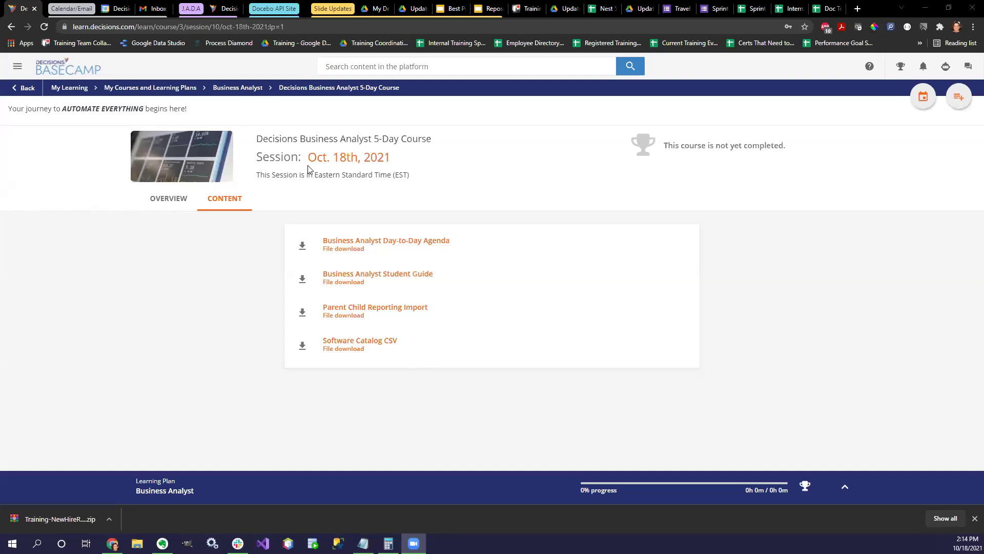
Step: In Decisions Basecamp, open the Decisions Business Analyst 5-Day Course from the Business Analyst learning plan and show its downloadable content
{"action": "left_click", "coordinate": [226, 89]}
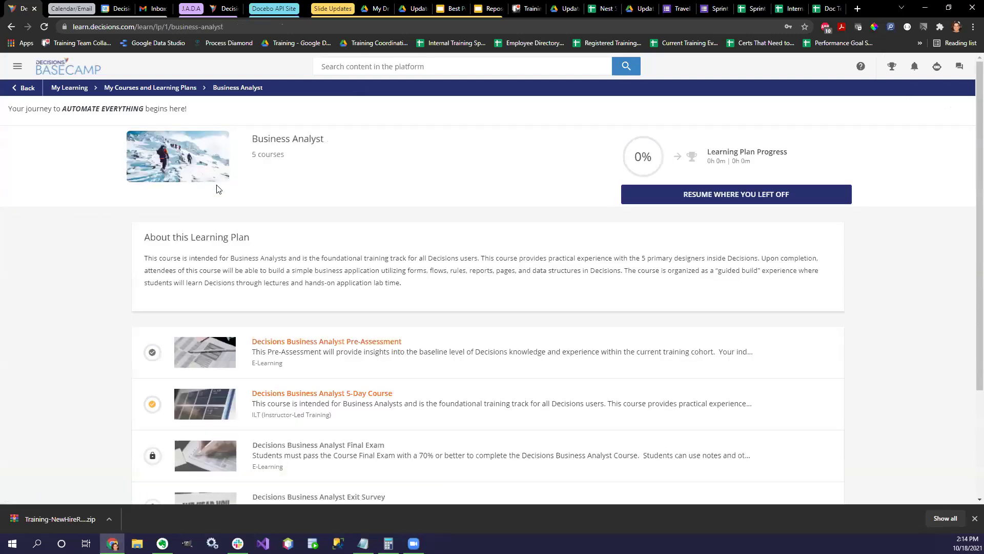
{"action": "scroll", "coordinate": [310, 378], "scroll_direction": "down", "scroll_amount": 1}
{"action": "scroll", "coordinate": [216, 144], "scroll_direction": "up", "scroll_amount": 1}
{"action": "scroll", "coordinate": [377, 436], "scroll_direction": "down", "scroll_amount": 1}
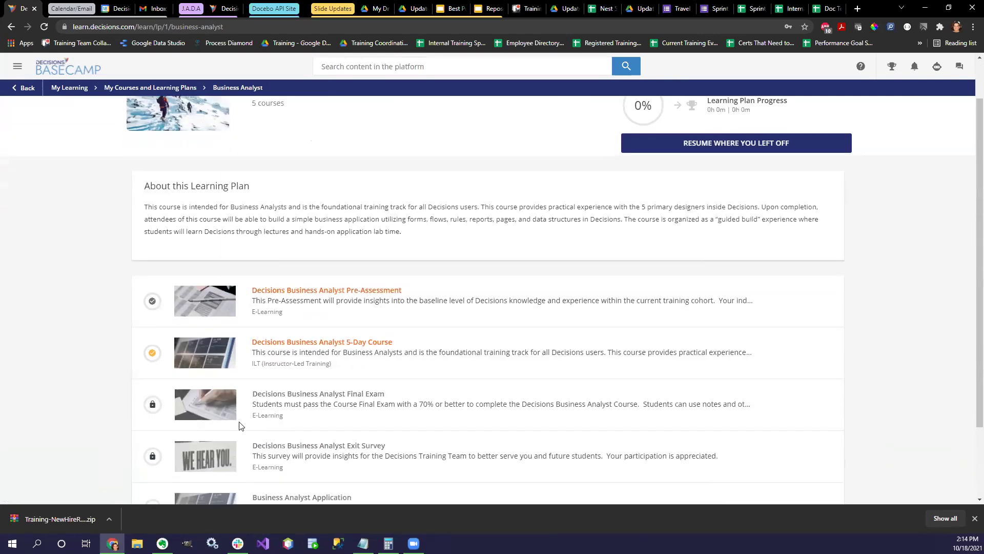
{"action": "left_click", "coordinate": [222, 359]}
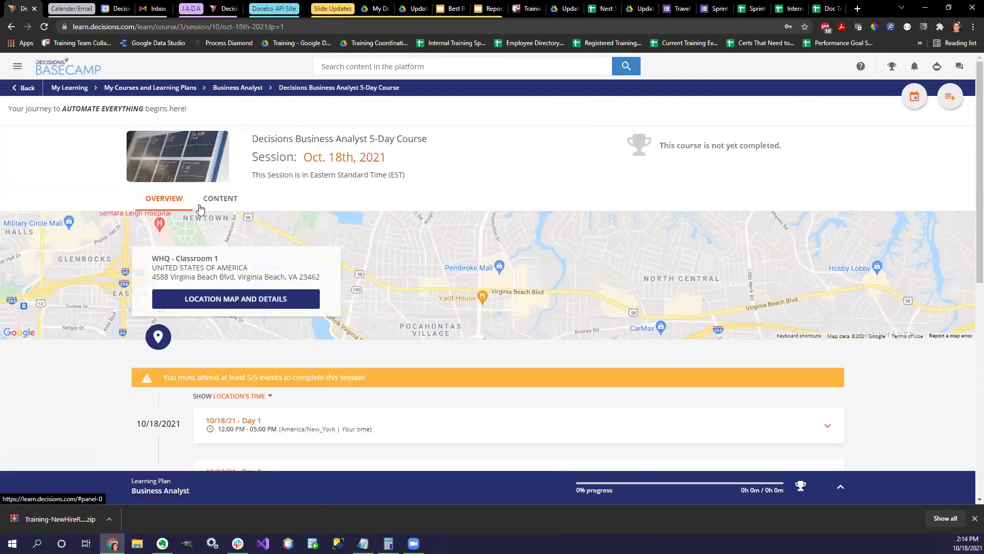
{"action": "left_click", "coordinate": [225, 205]}
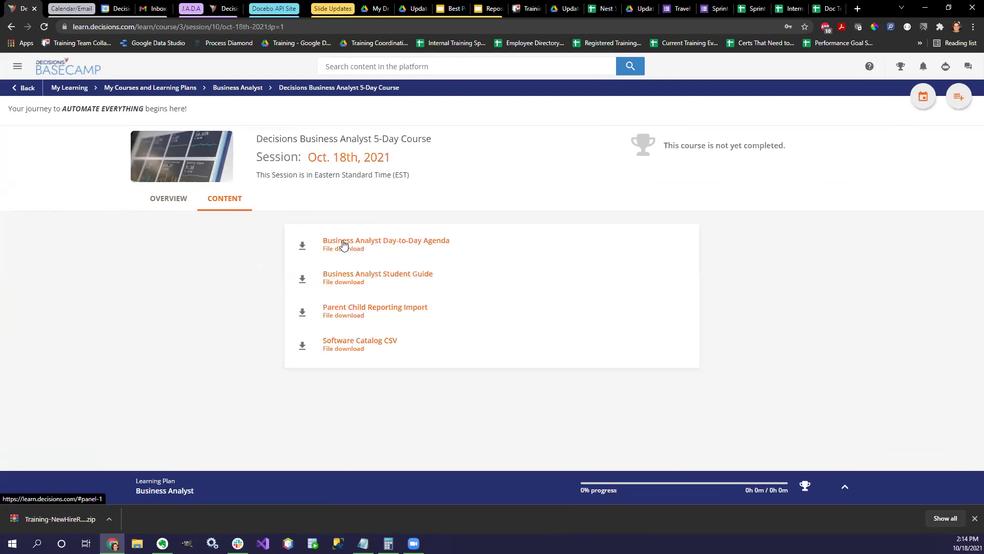
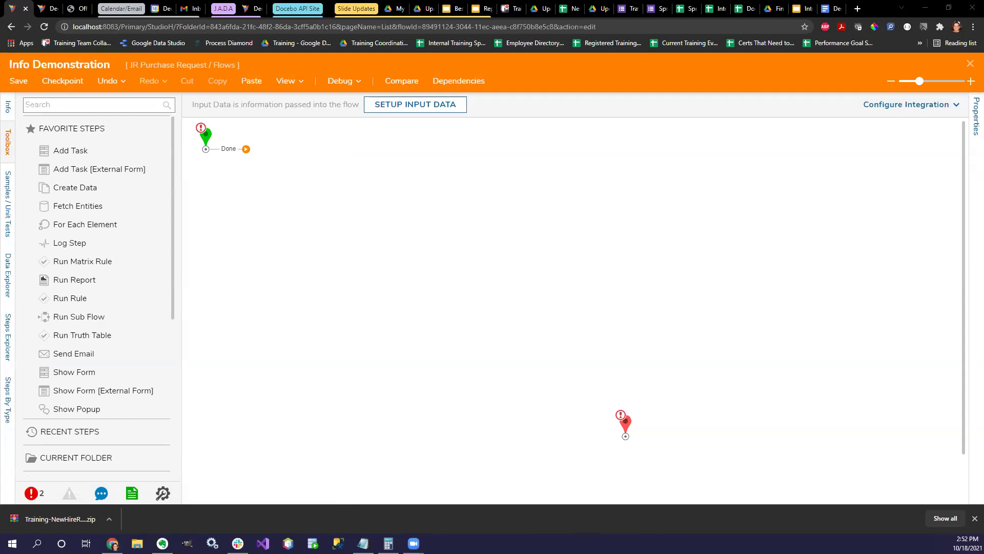
{"action": "mouse_move", "coordinate": [5, 96]}
{"action": "left_mouse_down"}
{"action": "mouse_move", "coordinate": [8, 426]}
{"action": "mouse_move", "coordinate": [29, 240]}
{"action": "left_mouse_up"}
{"action": "mouse_move", "coordinate": [34, 197]}
{"action": "left_mouse_down"}
{"action": "mouse_move", "coordinate": [28, 120]}
{"action": "mouse_move", "coordinate": [14, 92]}
{"action": "mouse_move", "coordinate": [4, 98]}
{"action": "left_mouse_up"}
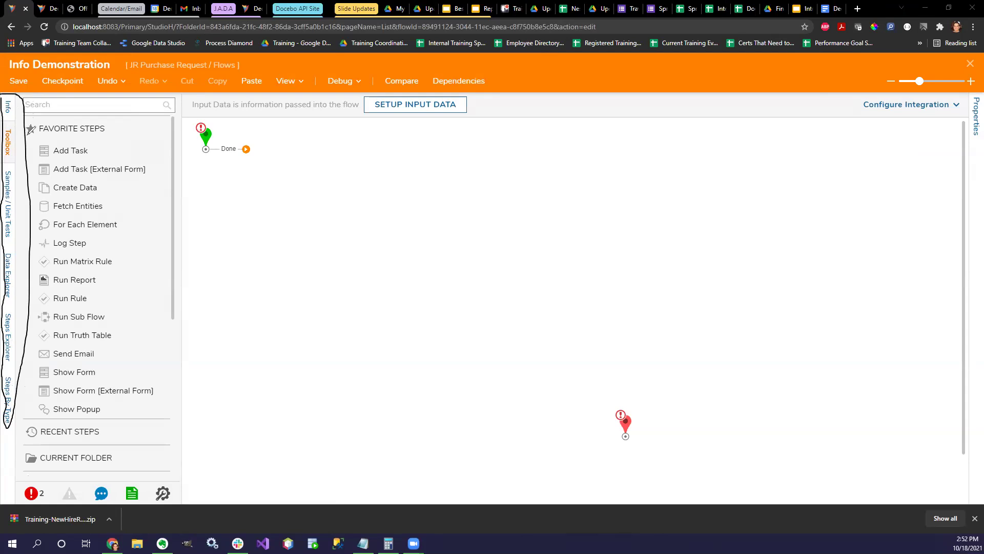
{"action": "left_click_drag", "start_coordinate": [11, 119], "coordinate": [5, 120]}
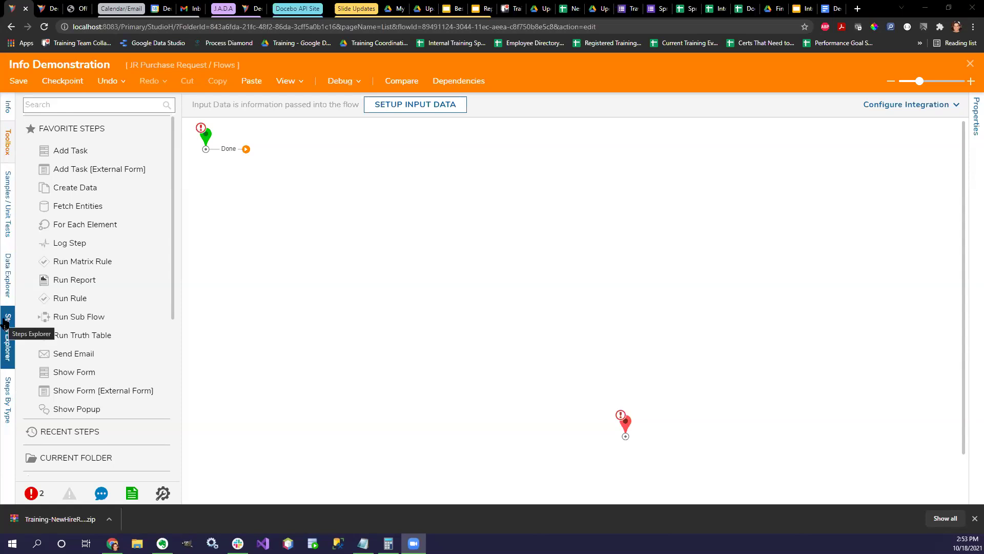
Step: Show the Info Demonstration flow's general information, widen that area and review the version, creation and modification details
{"action": "left_click", "coordinate": [9, 108]}
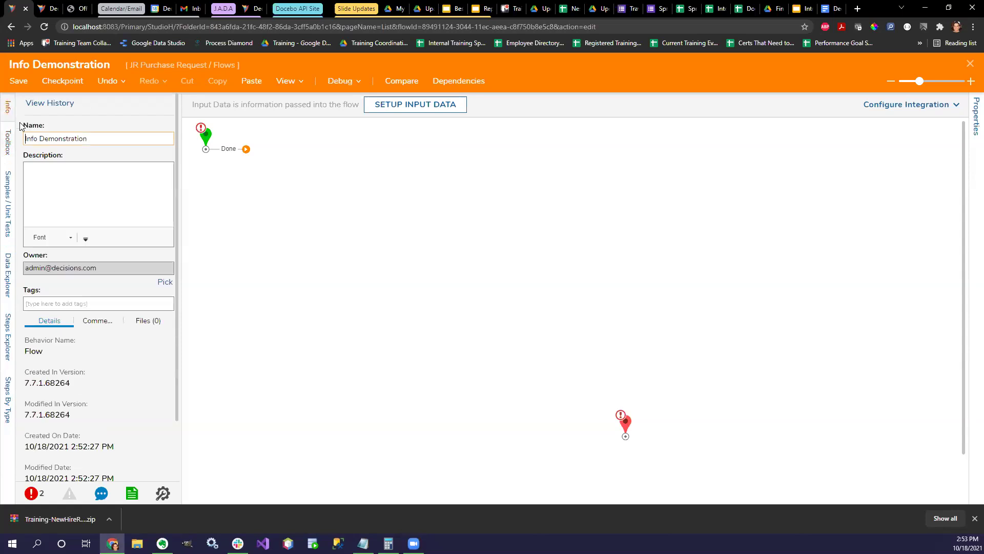
{"action": "left_click_drag", "start_coordinate": [177, 213], "coordinate": [279, 226]}
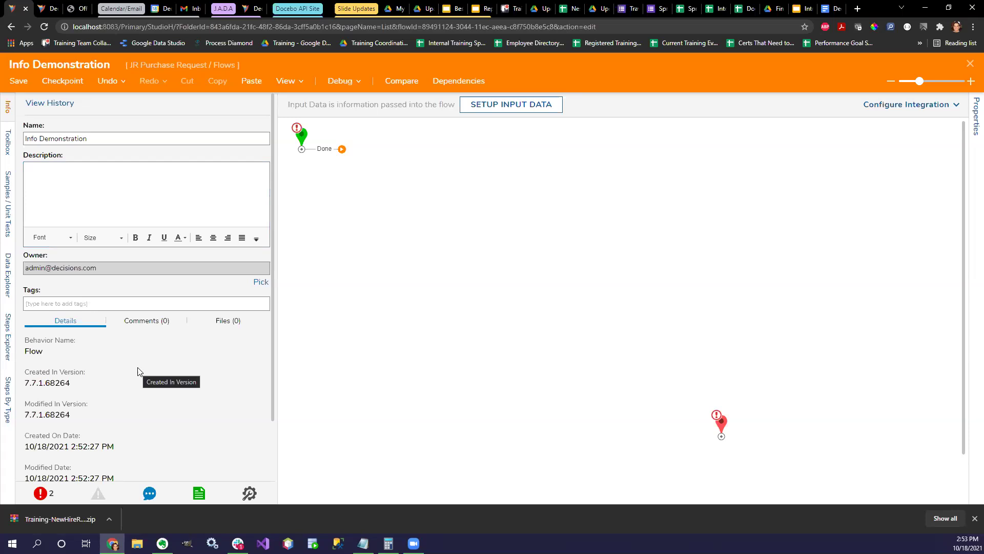
{"action": "scroll", "coordinate": [146, 373], "scroll_direction": "down", "scroll_amount": 1}
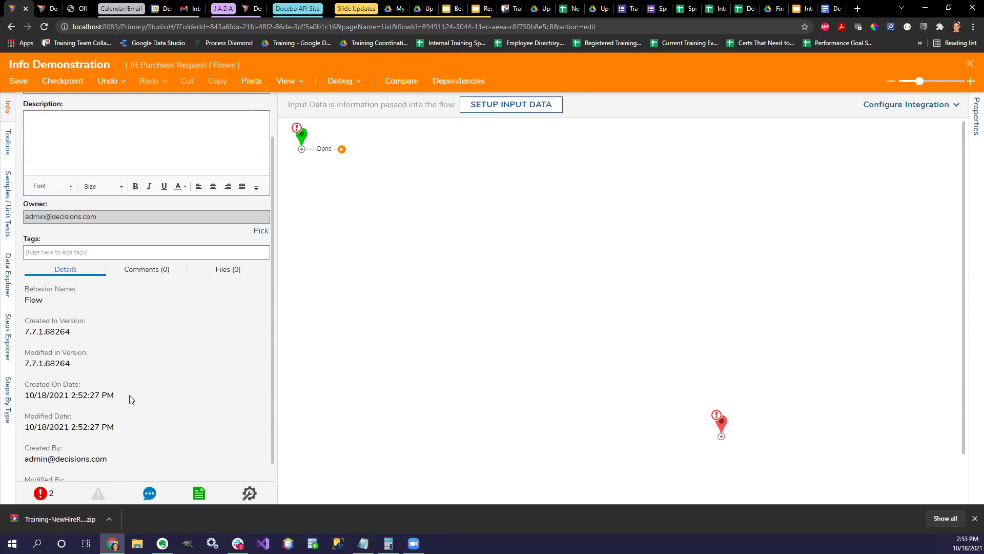
{"action": "scroll", "coordinate": [131, 399], "scroll_direction": "down", "scroll_amount": 1}
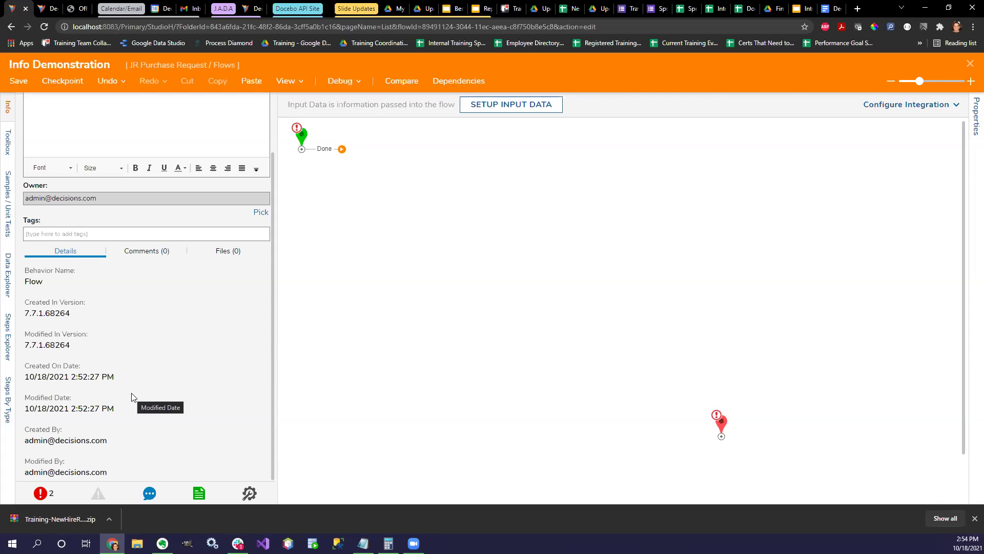
{"action": "scroll", "coordinate": [148, 308], "scroll_direction": "up", "scroll_amount": 1}
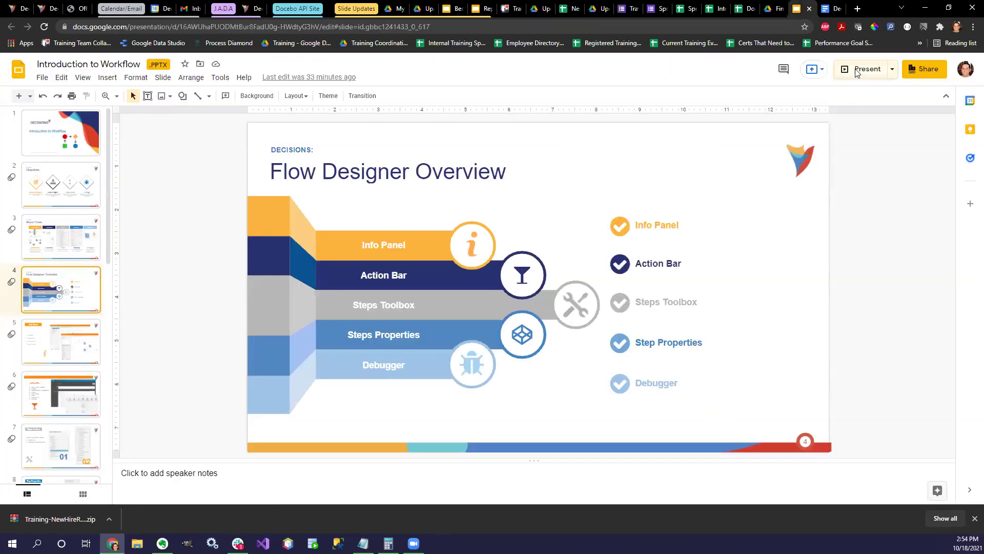
Step: Present the Flow Designer Overview slide in Google Slides, end the presentation and return to the Info Demonstration flow
{"action": "left_click", "coordinate": [855, 69]}
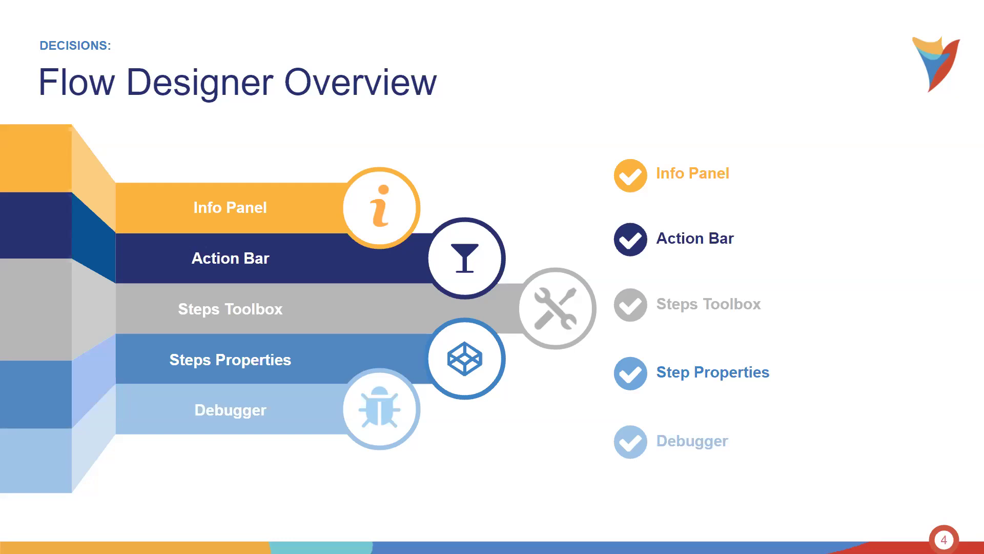
{"action": "key", "text": "Escape"}
{"action": "left_click", "coordinate": [27, 6]}
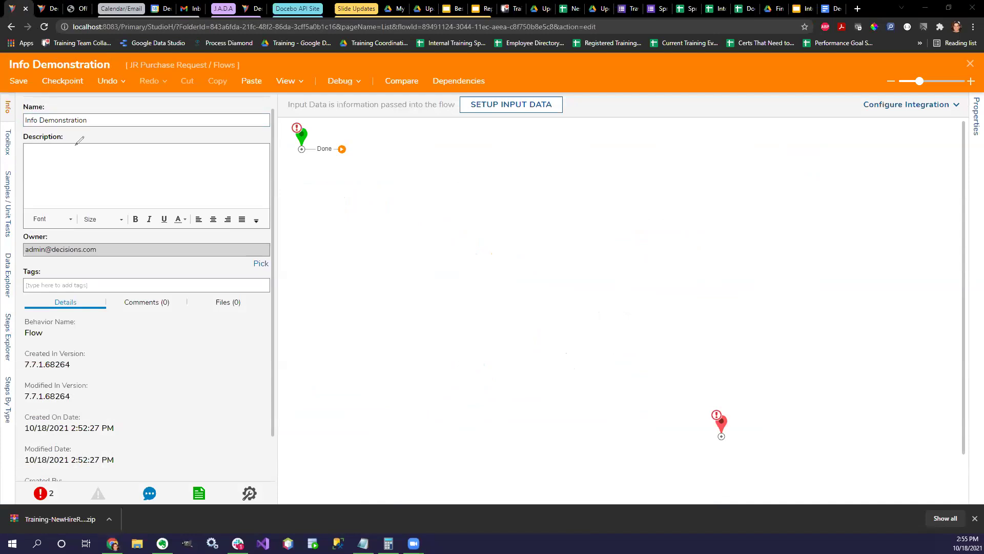
{"action": "mouse_move", "coordinate": [3, 61]}
{"action": "left_mouse_down"}
{"action": "mouse_move", "coordinate": [3, 89]}
{"action": "mouse_move", "coordinate": [976, 88]}
{"action": "mouse_move", "coordinate": [974, 57]}
{"action": "mouse_move", "coordinate": [6, 64]}
{"action": "left_mouse_up"}
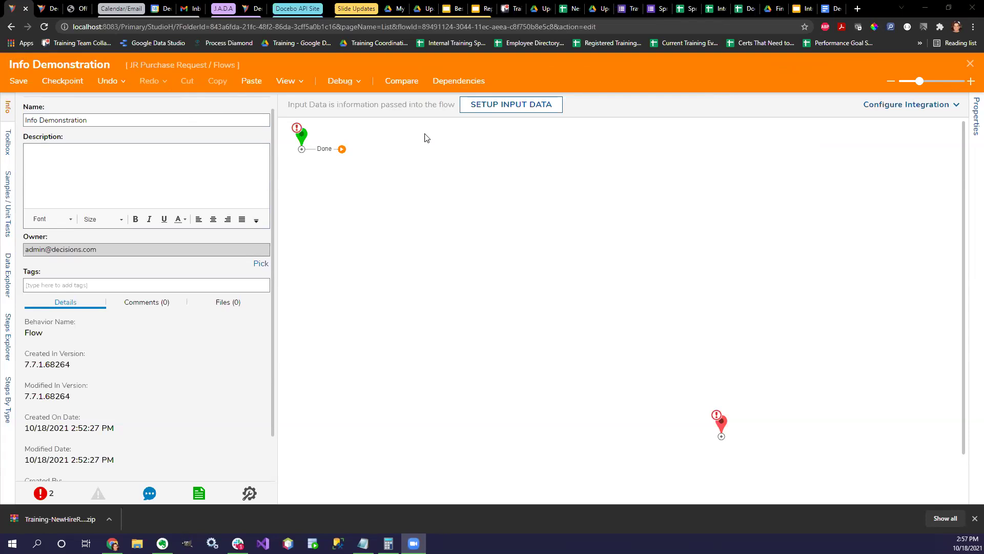
{"action": "left_click", "coordinate": [16, 76]}
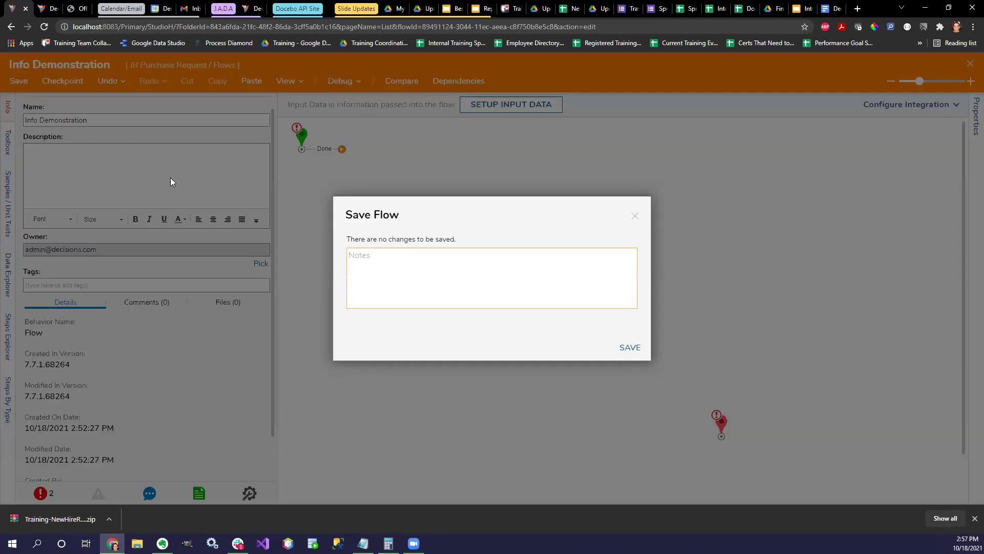
{"action": "left_click", "coordinate": [635, 216]}
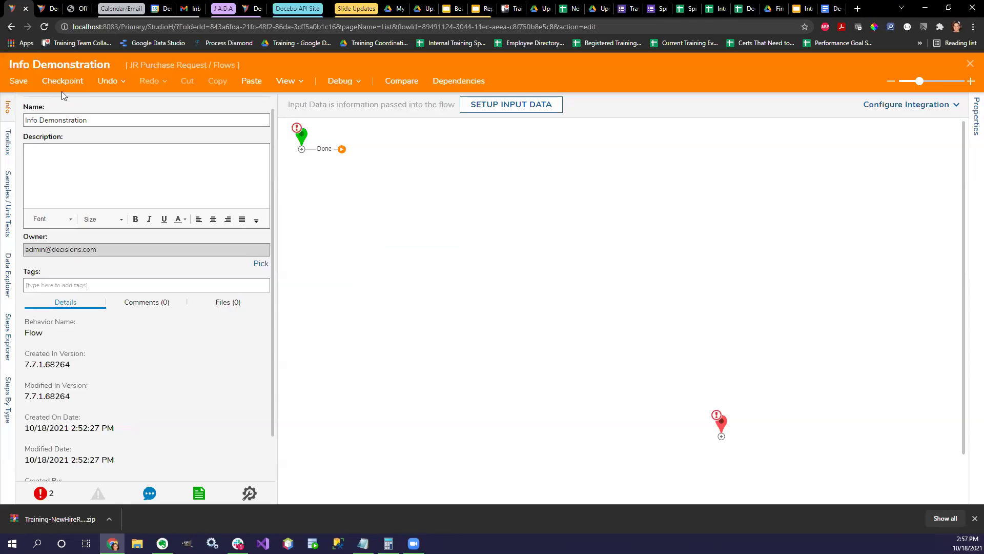
{"action": "left_click", "coordinate": [63, 91]}
{"action": "left_click", "coordinate": [489, 239]}
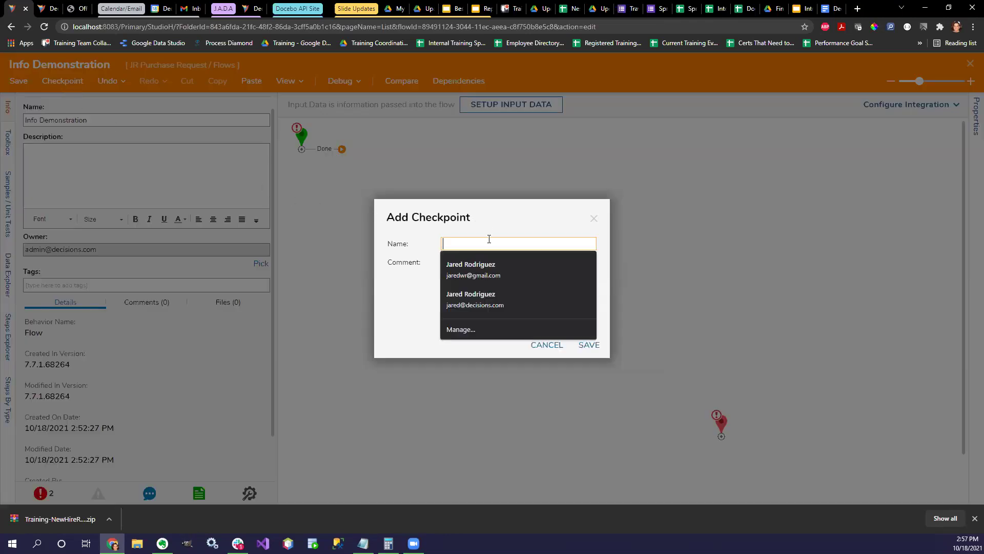
{"action": "type", "text": "before jare"}
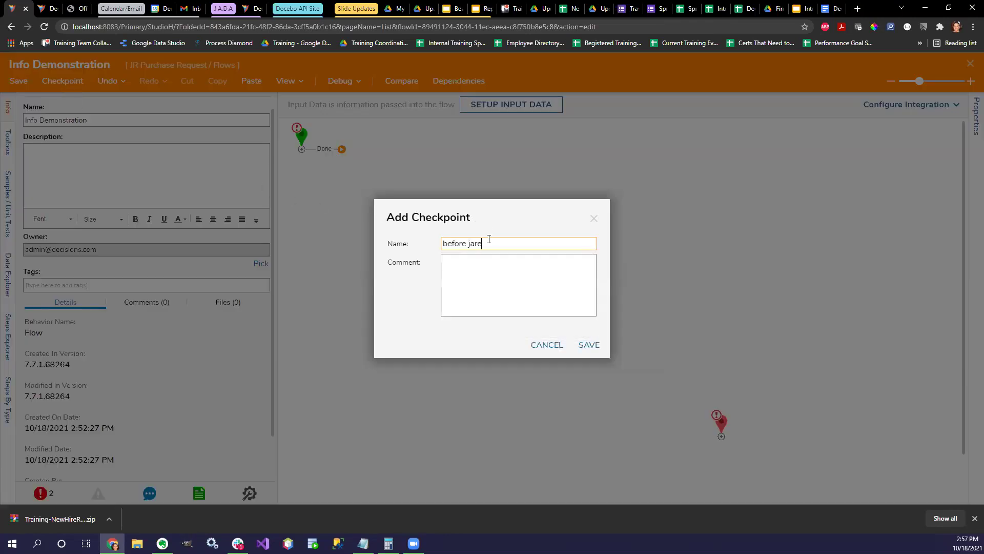
{"action": "type", "text": "d messing things ups"}
{"action": "left_click", "coordinate": [530, 309]}
{"action": "type", "text": "before jared messi"}
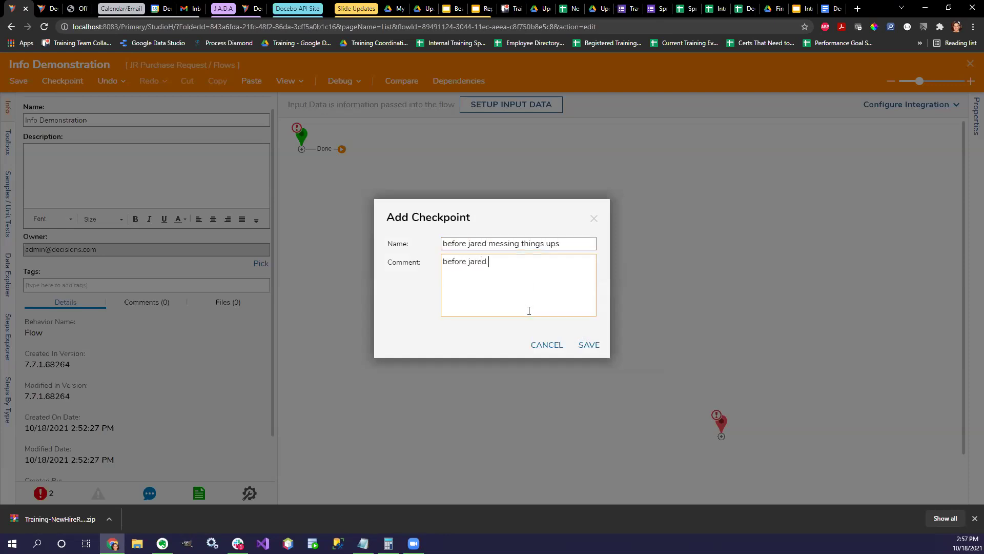
{"action": "type", "text": "ng things up"}
{"action": "left_click", "coordinate": [593, 218]}
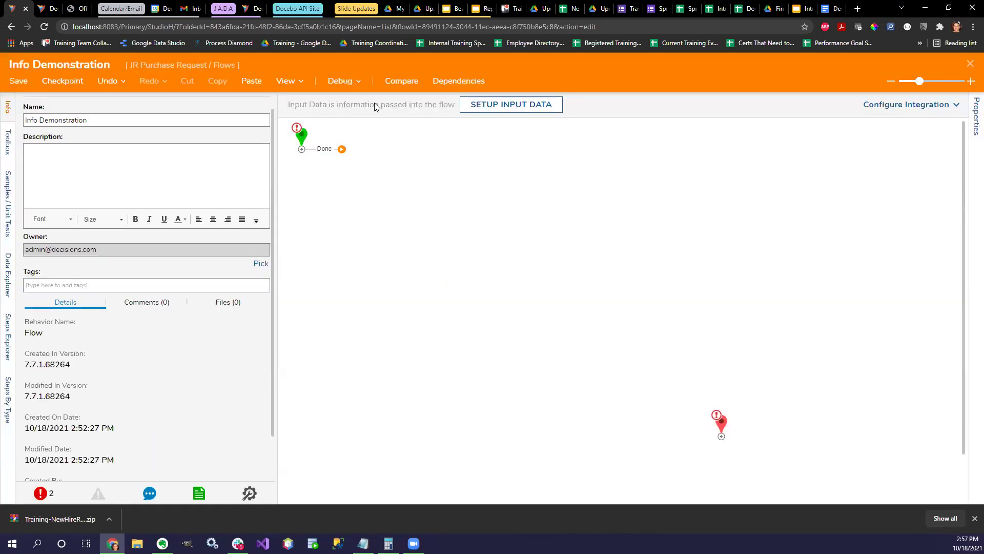
Step: Run a Debug Only session on the Info Demonstration flow, showing the debugging options first, and close the debugger
{"action": "left_click", "coordinate": [345, 82]}
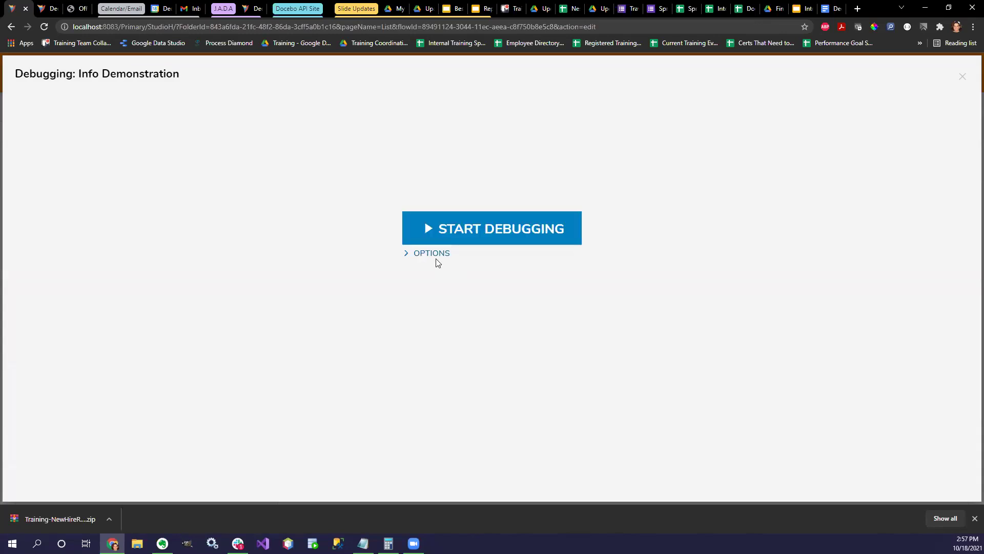
{"action": "left_click", "coordinate": [405, 253]}
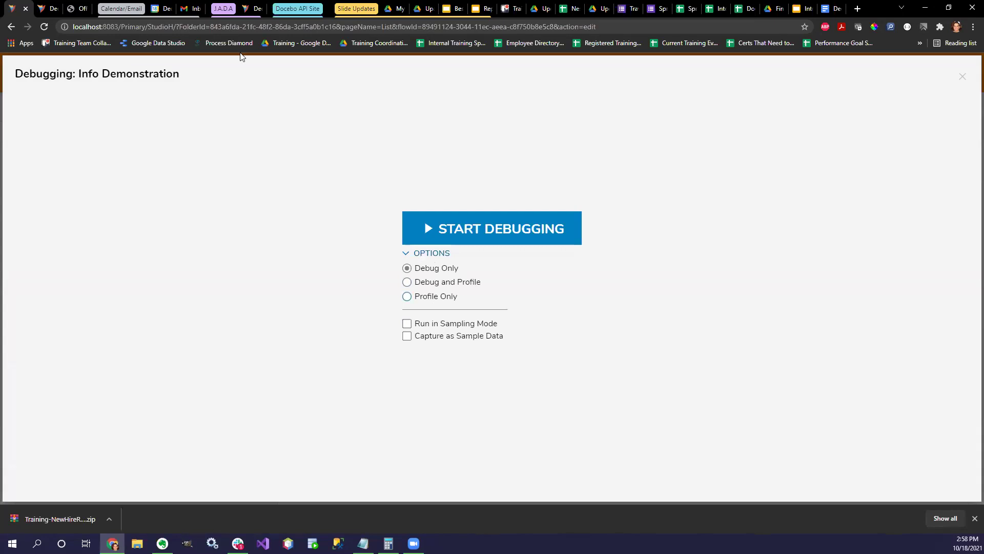
{"action": "left_click", "coordinate": [465, 236]}
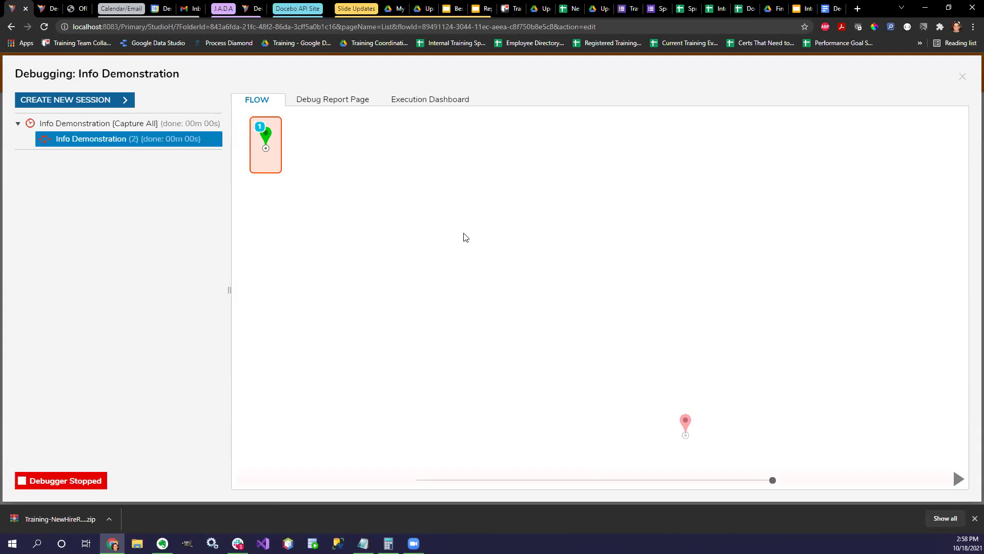
{"action": "left_click", "coordinate": [962, 76]}
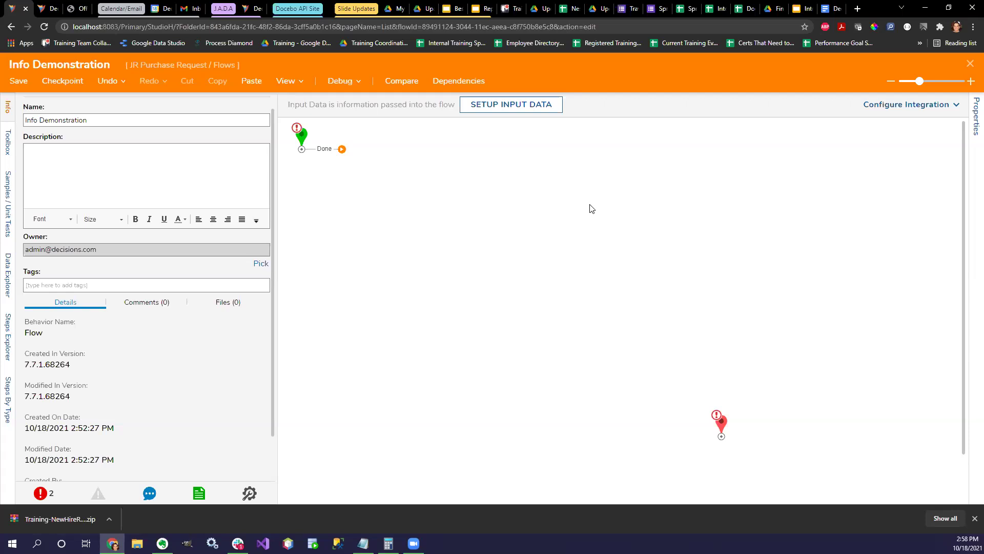
Step: Show the Info Demonstration flow's validation errors and connect the start step's Done outcome to the end step
{"action": "left_click", "coordinate": [975, 519]}
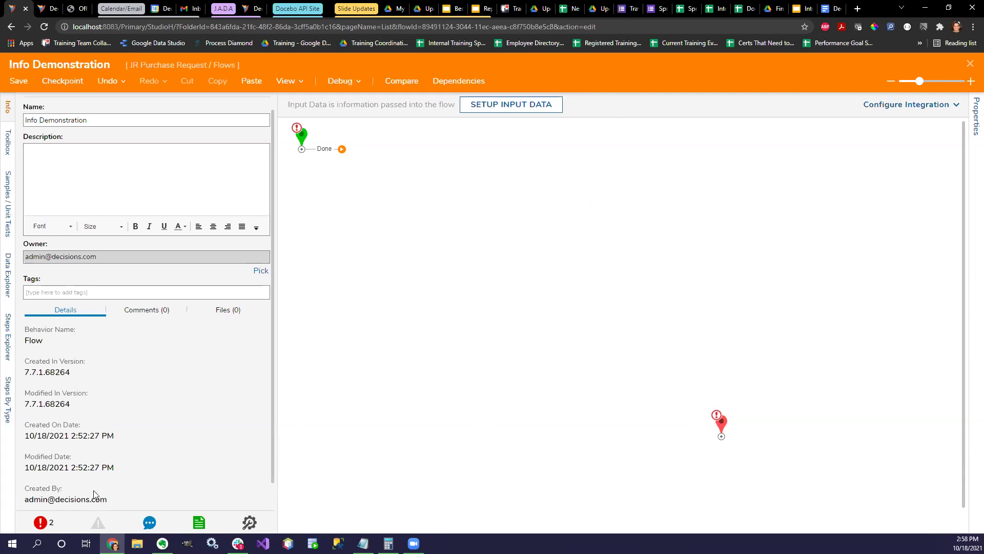
{"action": "left_click", "coordinate": [45, 526]}
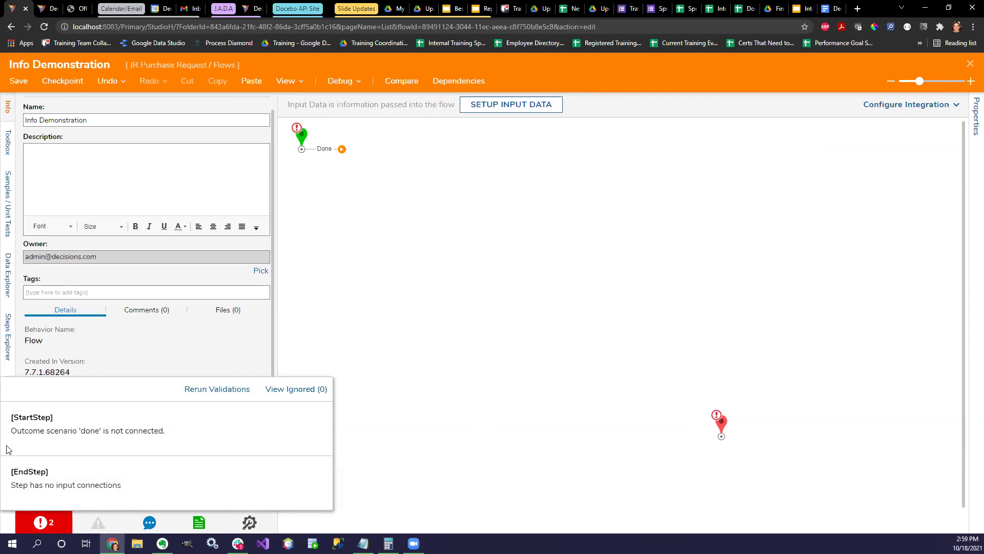
{"action": "mouse_move", "coordinate": [49, 480]}
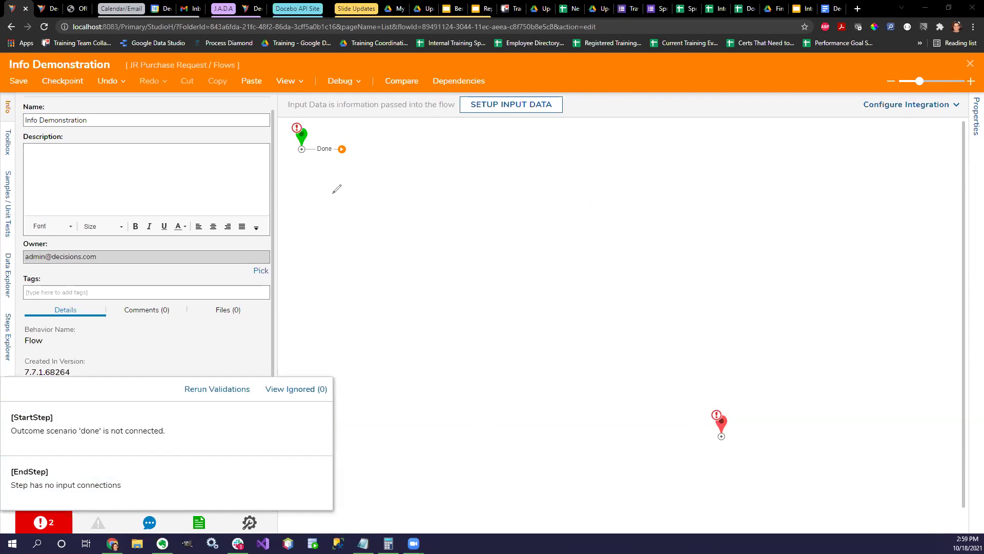
{"action": "mouse_move", "coordinate": [321, 143]}
{"action": "left_mouse_down"}
{"action": "mouse_move", "coordinate": [353, 163]}
{"action": "mouse_move", "coordinate": [321, 142]}
{"action": "mouse_move", "coordinate": [366, 168]}
{"action": "mouse_move", "coordinate": [387, 166]}
{"action": "left_mouse_up"}
{"action": "mouse_move", "coordinate": [713, 399]}
{"action": "left_mouse_down"}
{"action": "mouse_move", "coordinate": [721, 449]}
{"action": "mouse_move", "coordinate": [738, 422]}
{"action": "mouse_move", "coordinate": [724, 405]}
{"action": "left_mouse_up"}
{"action": "left_click_drag", "start_coordinate": [667, 433], "coordinate": [681, 447]}
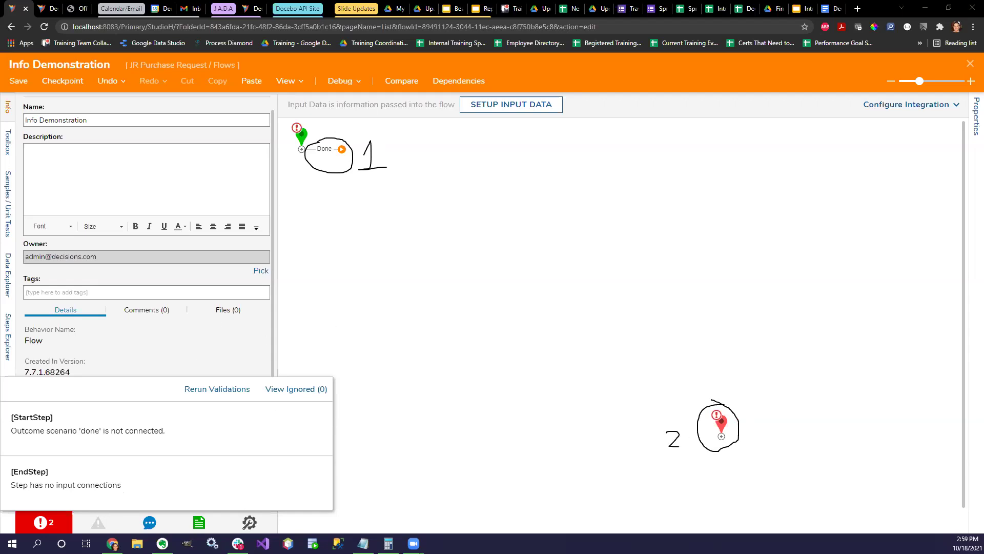
{"action": "left_click_drag", "start_coordinate": [343, 152], "coordinate": [721, 436]}
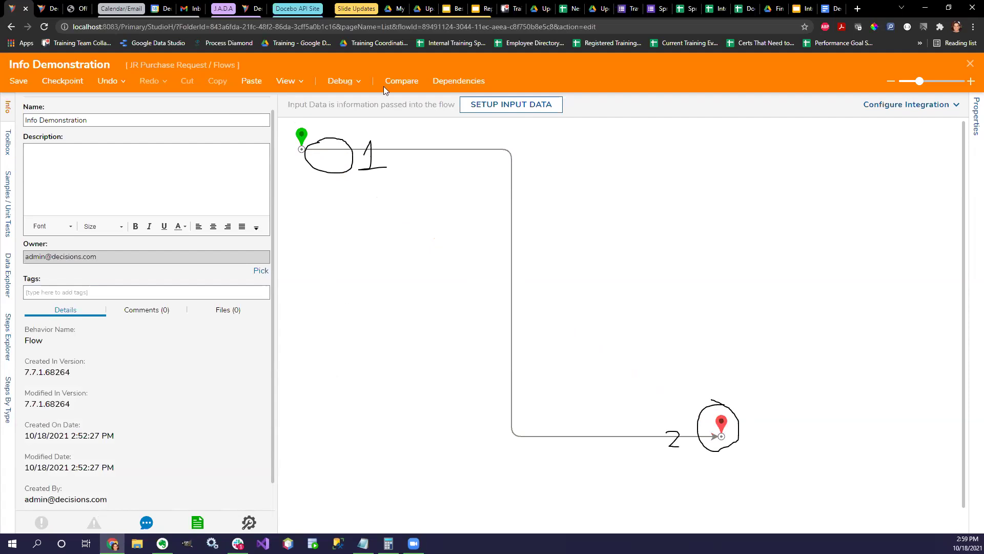
Step: Run a Debug and Profile session on the Info Demonstration flow, review its Profile Page and close the debugger
{"action": "left_click", "coordinate": [341, 81]}
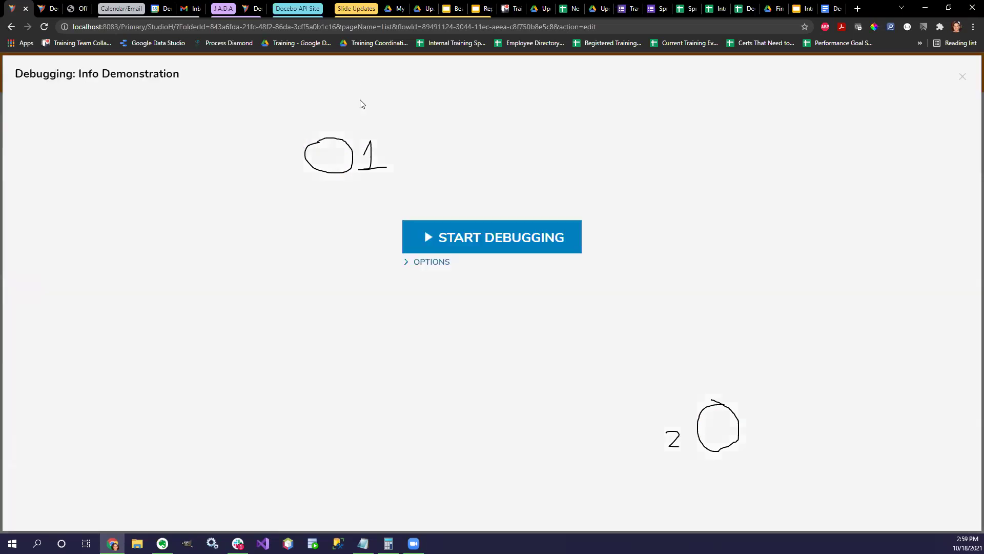
{"action": "left_click", "coordinate": [405, 261]}
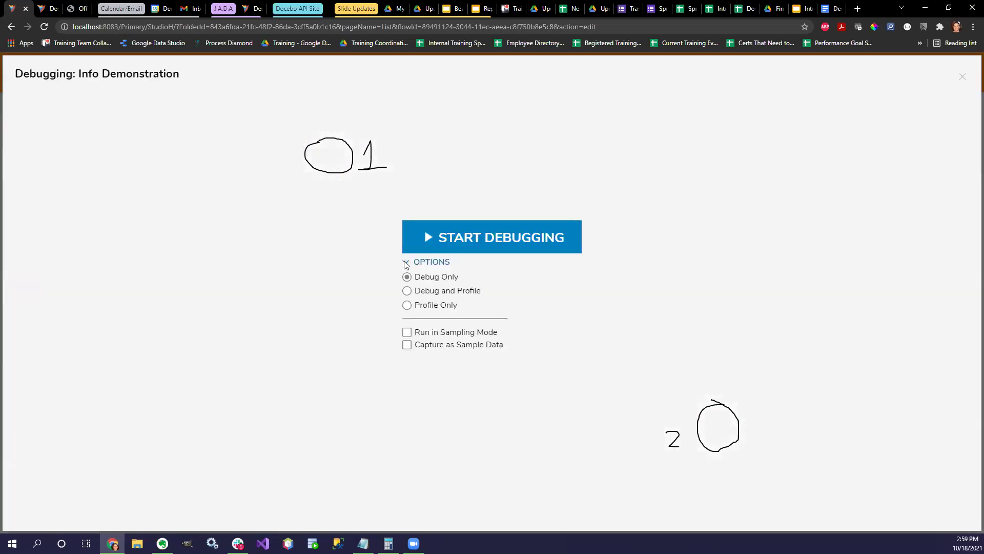
{"action": "left_click", "coordinate": [407, 291]}
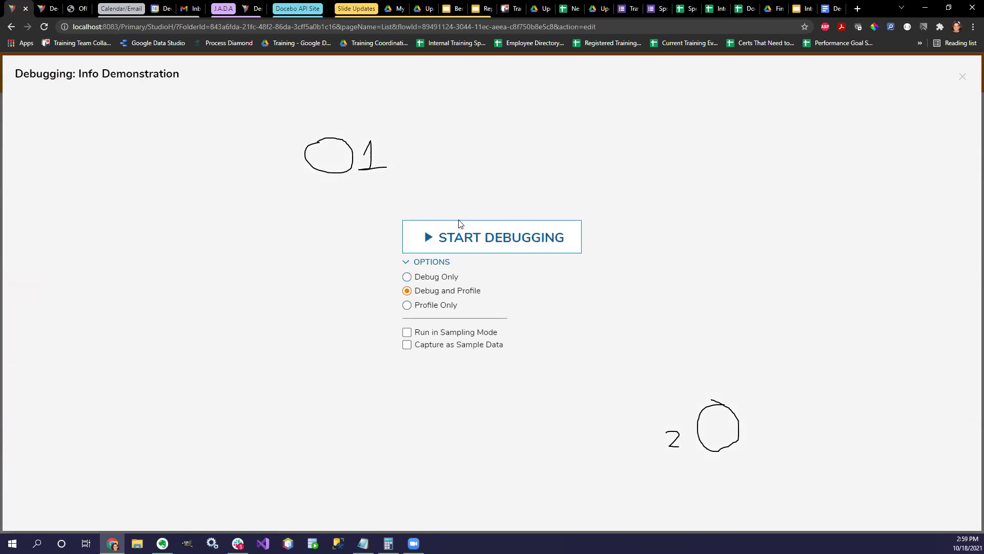
{"action": "left_click", "coordinate": [454, 238]}
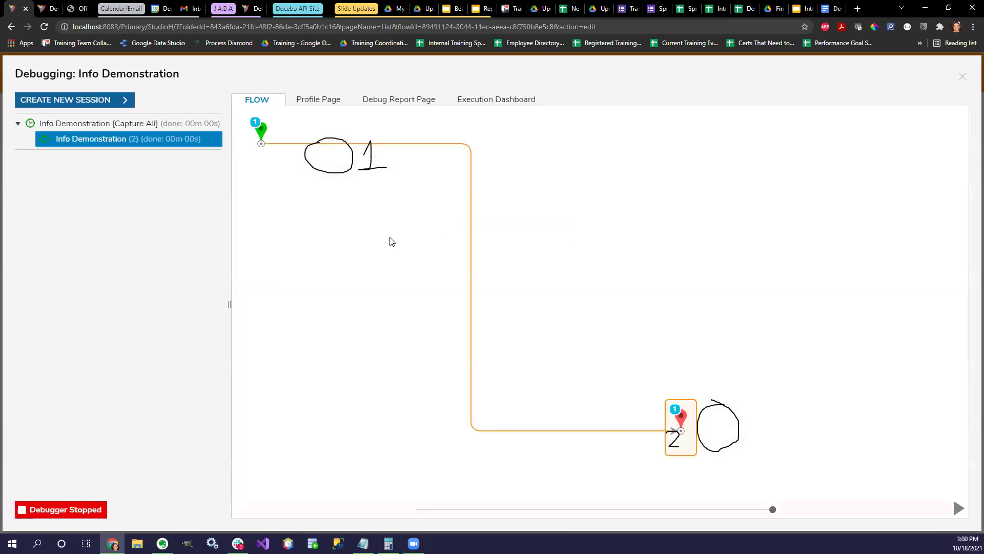
{"action": "left_click", "coordinate": [325, 101]}
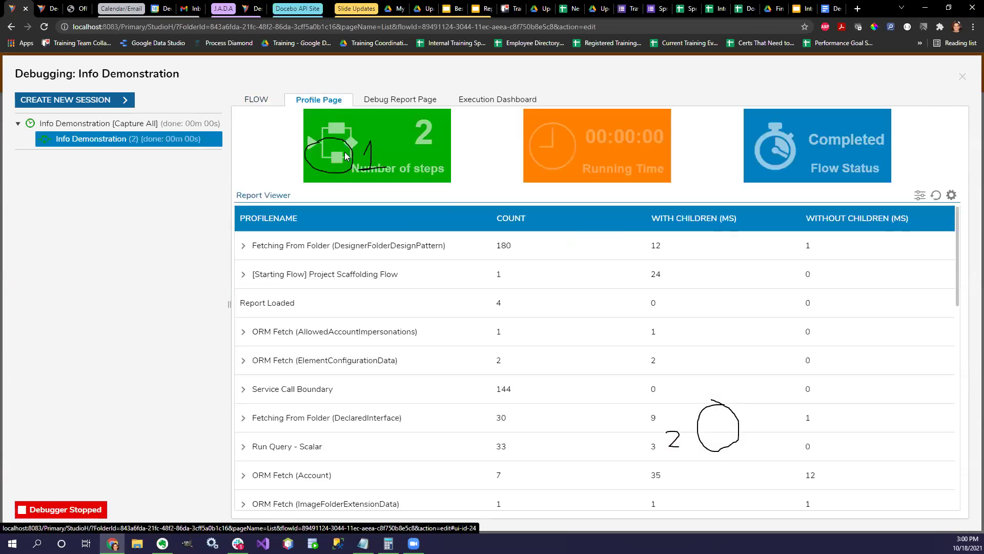
{"action": "left_click", "coordinate": [962, 77]}
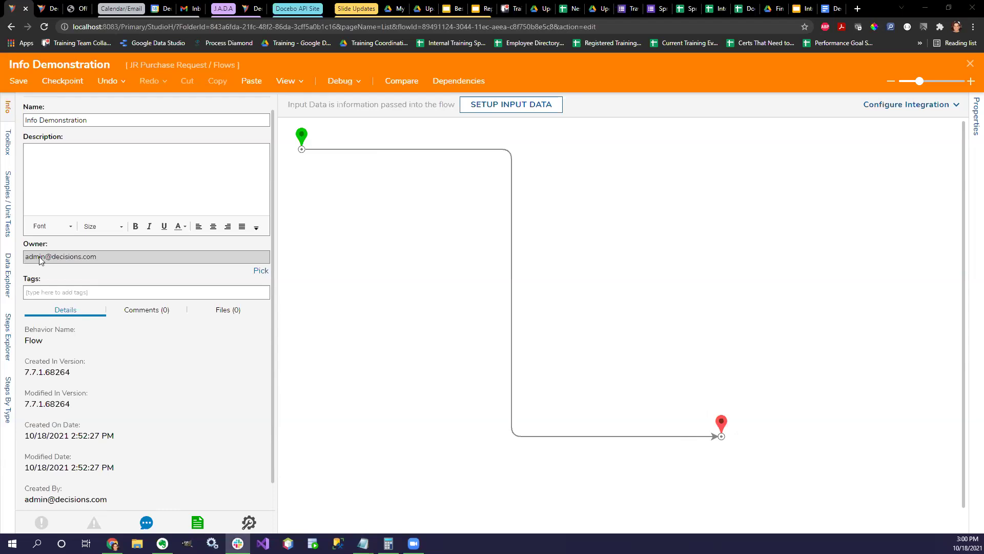
Step: Switch to Google Slides, present the Flow Designer Overview slide, end the presentation and return to the Info Demonstration flow
{"action": "left_click", "coordinate": [804, 9]}
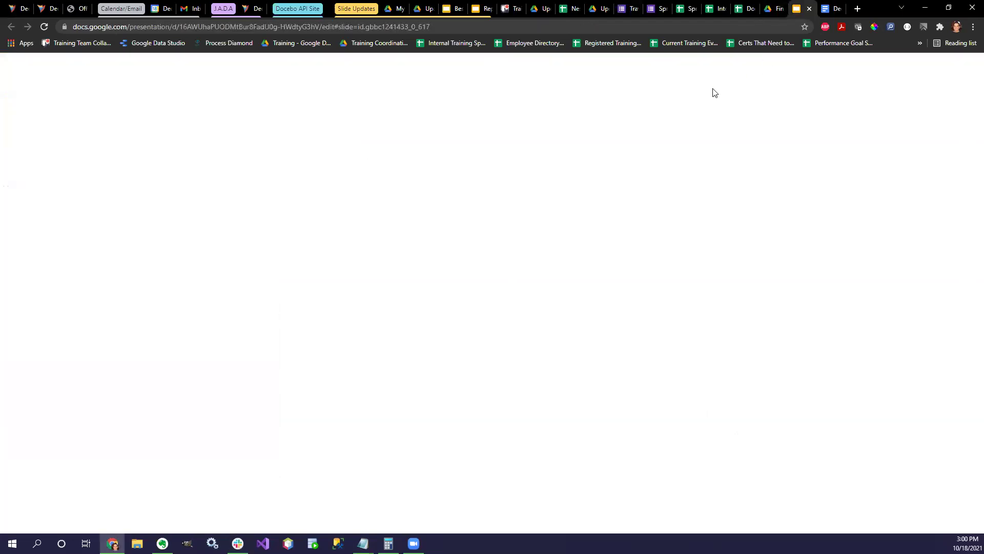
{"action": "left_click", "coordinate": [862, 69]}
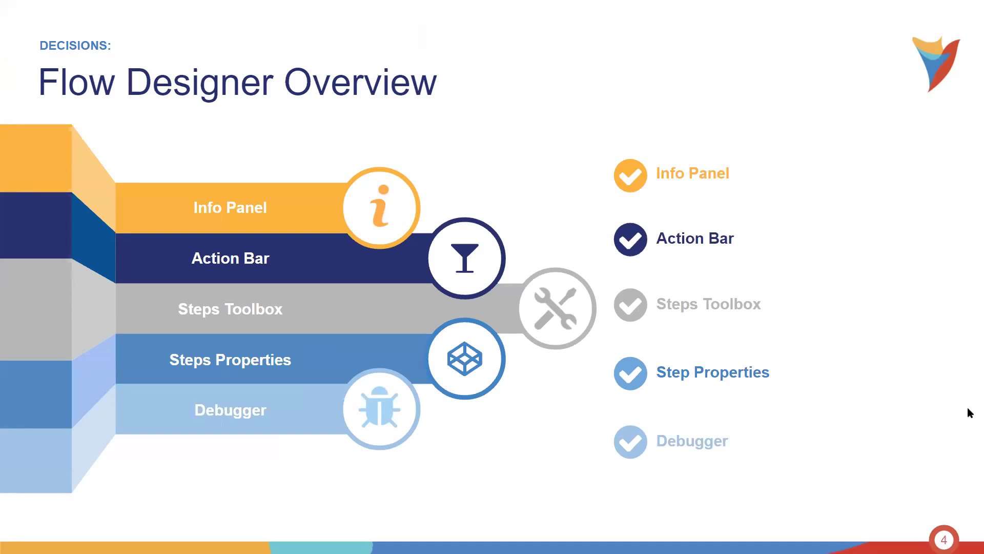
{"action": "key", "text": "Escape"}
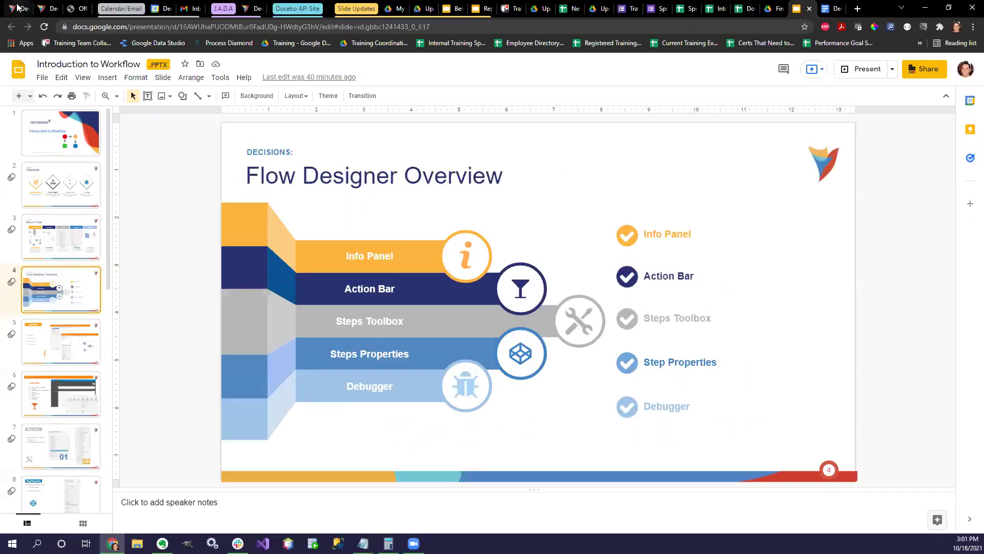
{"action": "left_click", "coordinate": [17, 8]}
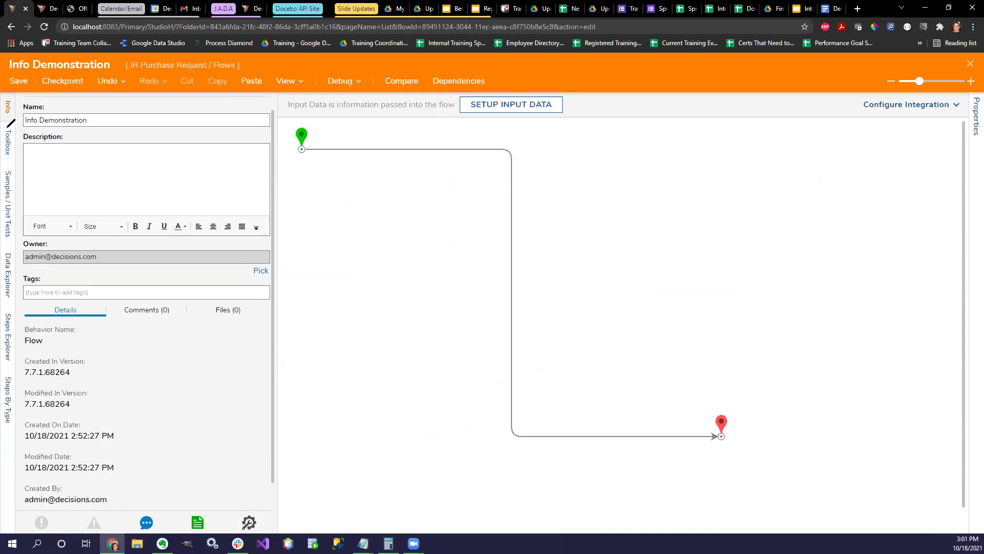
Step: Show the steps toolbox and insert a Create Data step into the link between the start and end steps
{"action": "mouse_move", "coordinate": [3, 128]}
{"action": "left_mouse_down"}
{"action": "mouse_move", "coordinate": [7, 162]}
{"action": "mouse_move", "coordinate": [14, 130]}
{"action": "mouse_move", "coordinate": [4, 124]}
{"action": "left_mouse_up"}
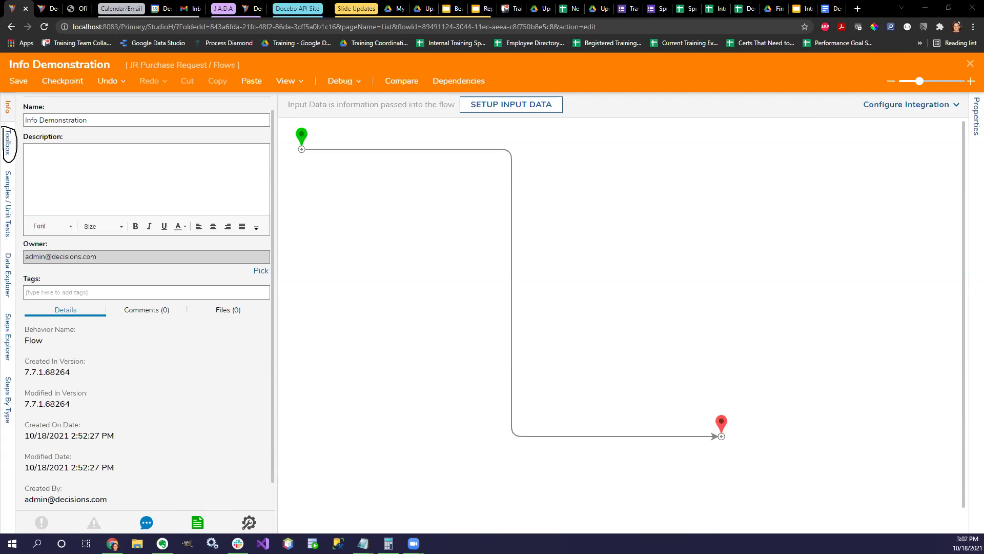
{"action": "left_click", "coordinate": [9, 143]}
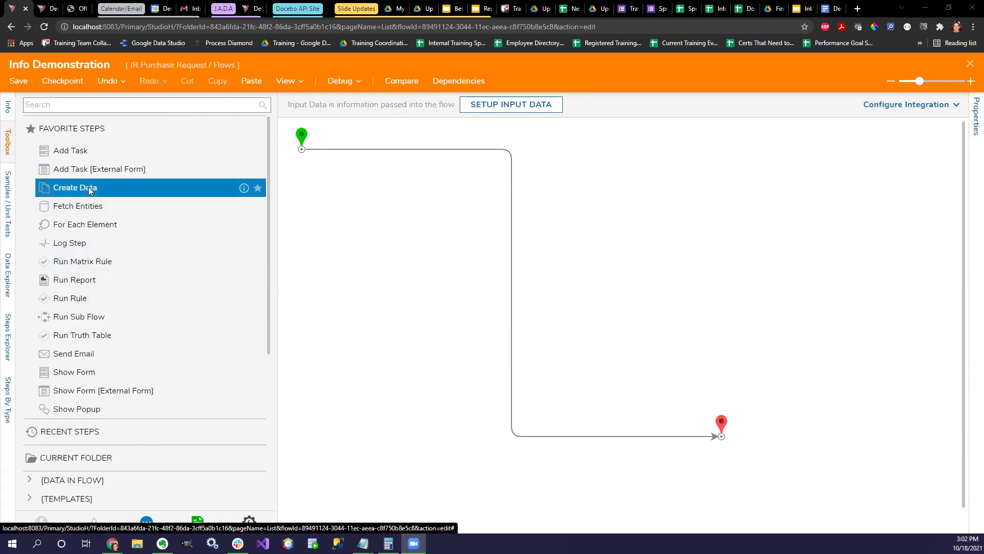
{"action": "left_click_drag", "start_coordinate": [89, 191], "coordinate": [511, 226]}
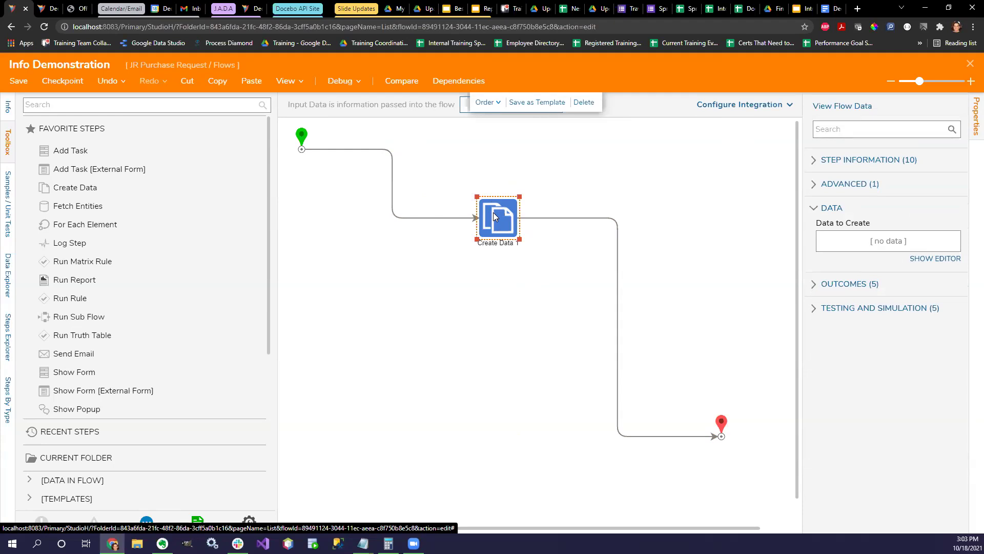
Step: Detach the Create Data step from both of its links and connect the start step's Done outcome straight to the end step
{"action": "left_click_drag", "start_coordinate": [451, 215], "coordinate": [392, 151]}
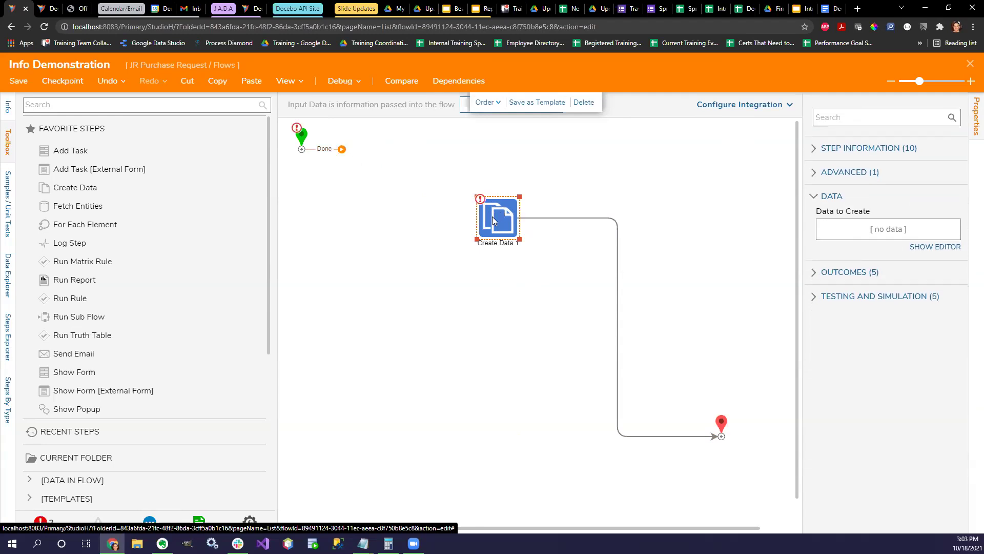
{"action": "left_click_drag", "start_coordinate": [500, 216], "coordinate": [453, 244]}
{"action": "left_click_drag", "start_coordinate": [518, 248], "coordinate": [542, 276]}
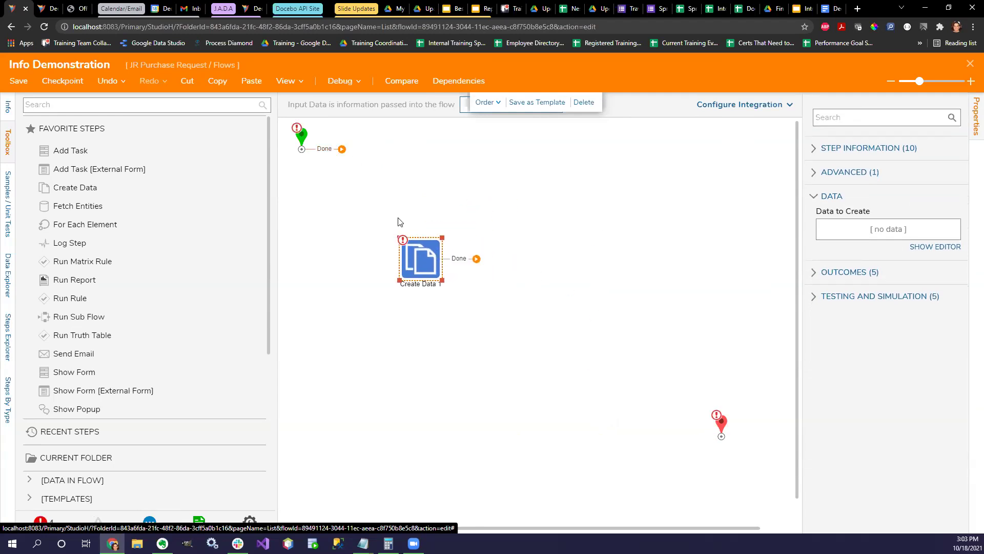
{"action": "left_click_drag", "start_coordinate": [340, 149], "coordinate": [715, 436]}
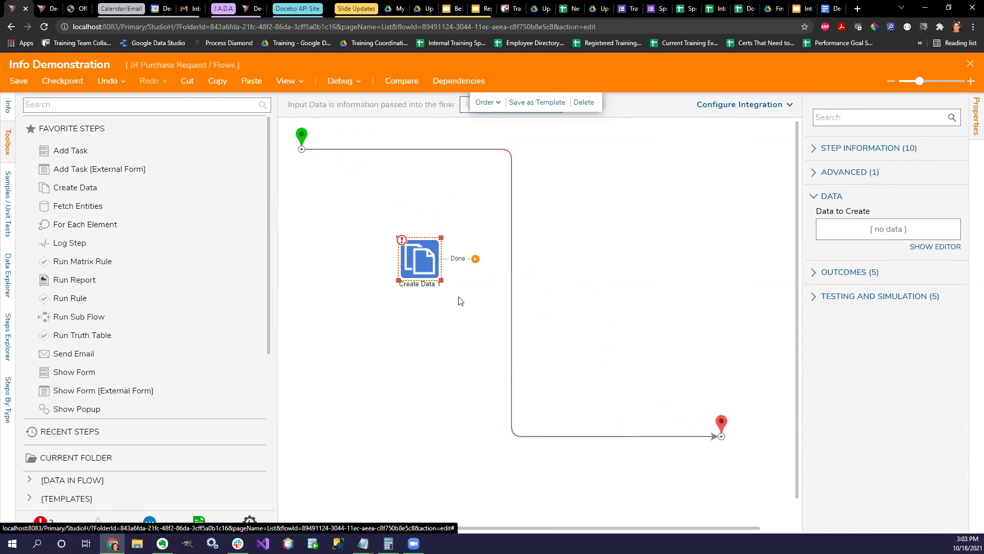
Step: Debug the flow with the Create Data step left unconnected, and close the debugger
{"action": "left_click", "coordinate": [343, 82]}
{"action": "left_click", "coordinate": [469, 232]}
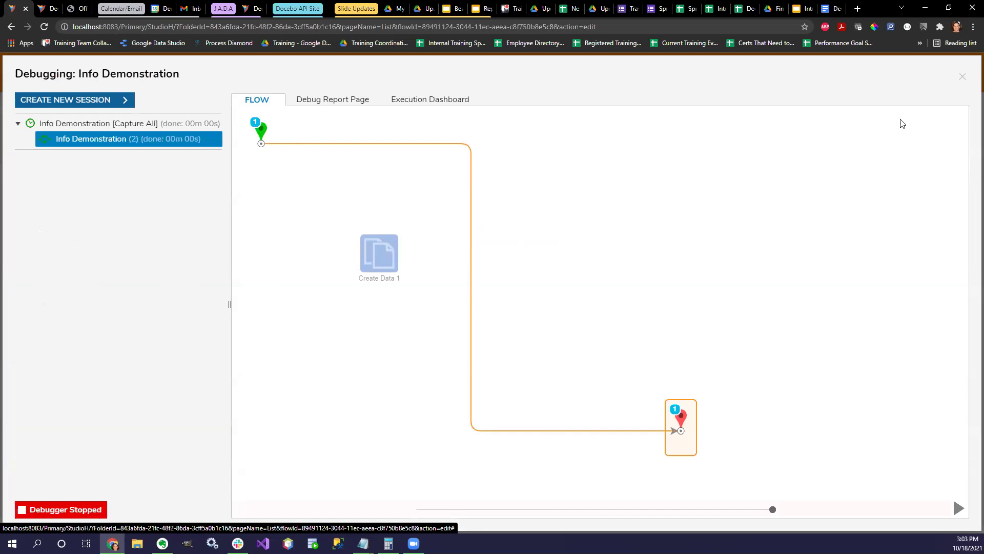
{"action": "left_click", "coordinate": [962, 77]}
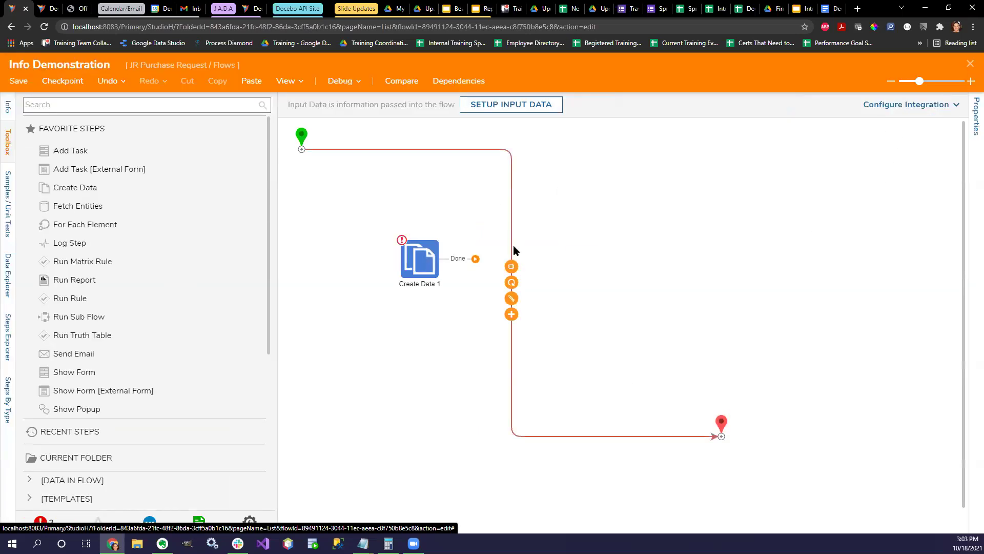
Step: Move the unconnected Create Data step onto the link, then replace it with a new Create Data step placed below the start step
{"action": "left_click_drag", "start_coordinate": [422, 266], "coordinate": [517, 260]}
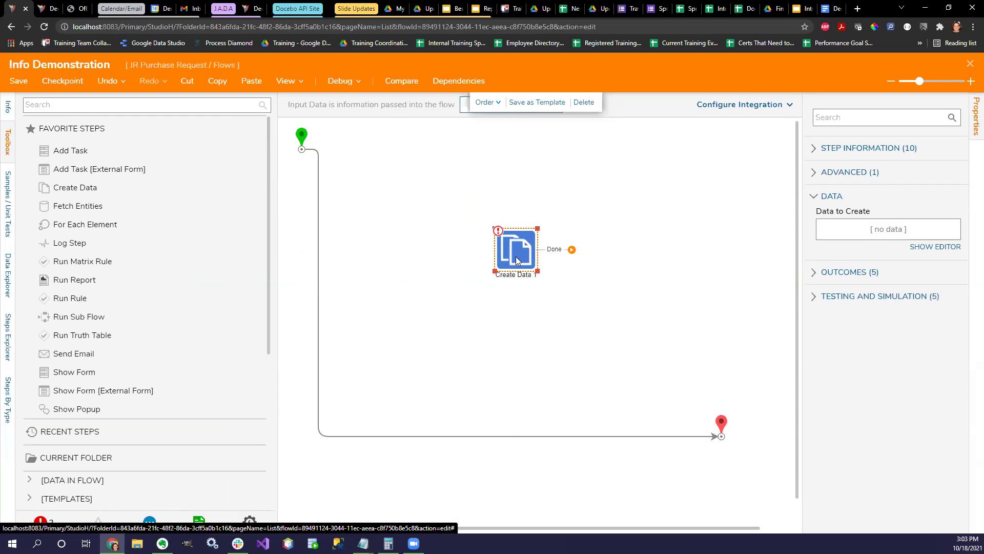
{"action": "key", "text": "Delete"}
{"action": "left_click_drag", "start_coordinate": [81, 187], "coordinate": [383, 272]}
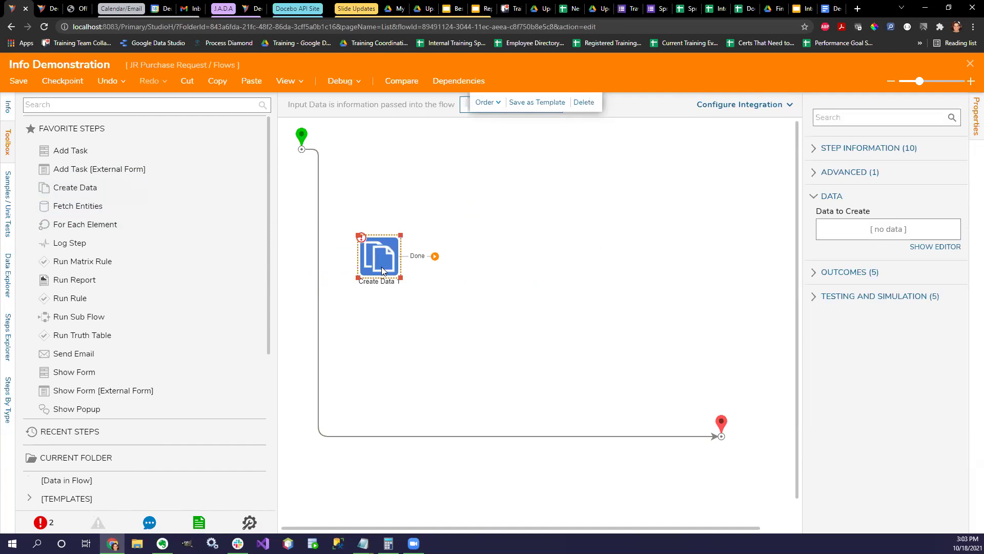
Step: Delete the link between the start and end steps and redraw it from the start step's Done outcome
{"action": "mouse_move", "coordinate": [330, 440]}
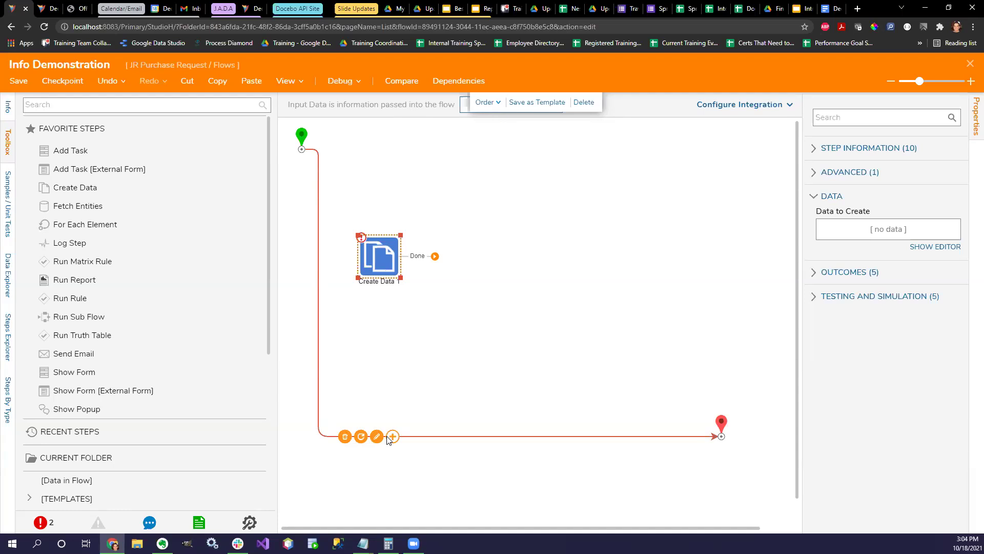
{"action": "left_click", "coordinate": [344, 437]}
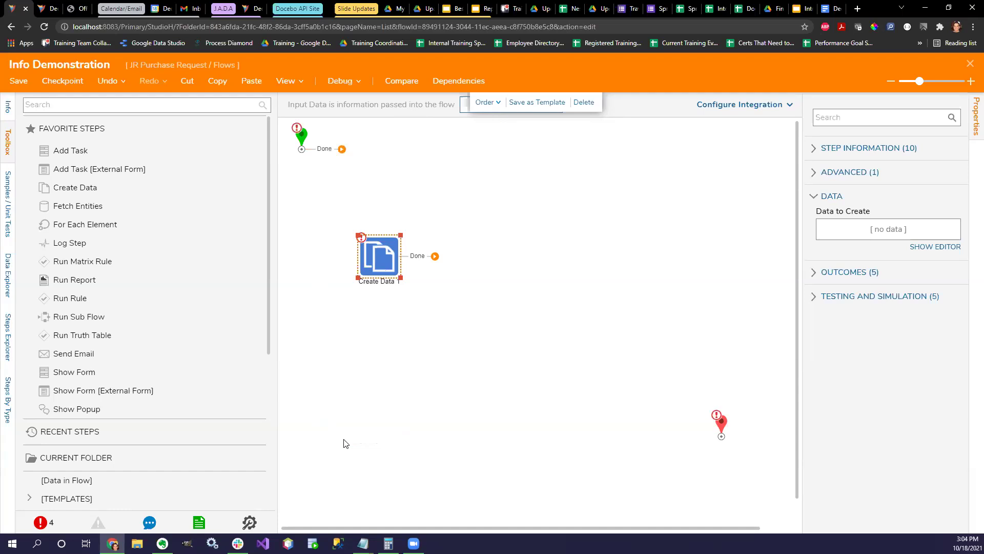
{"action": "left_click_drag", "start_coordinate": [342, 149], "coordinate": [722, 437]}
Step: Select the start-to-end link and reshape it with extra bends beside the Create Data step
{"action": "left_click", "coordinate": [512, 274]}
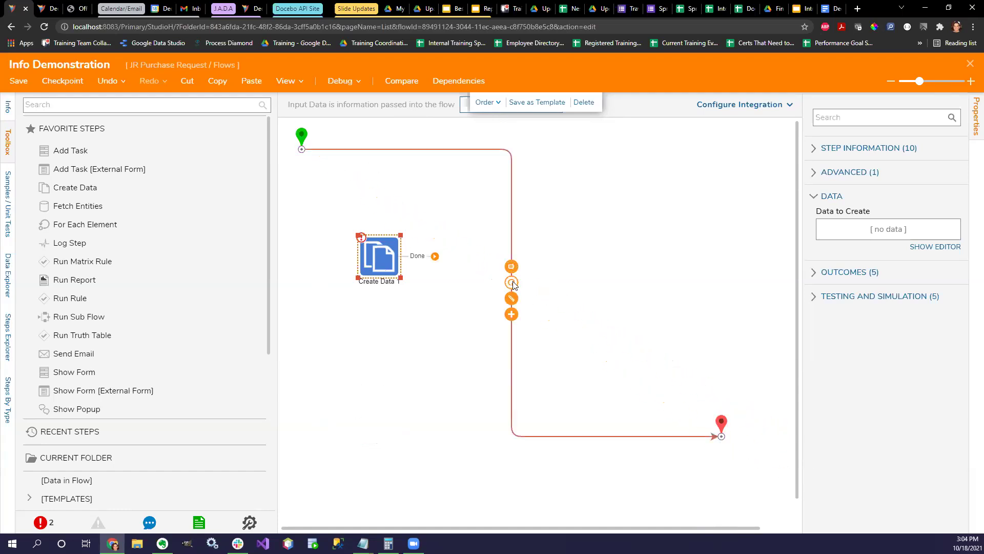
{"action": "left_click_drag", "start_coordinate": [511, 293], "coordinate": [485, 300]}
{"action": "left_click_drag", "start_coordinate": [512, 225], "coordinate": [454, 225]}
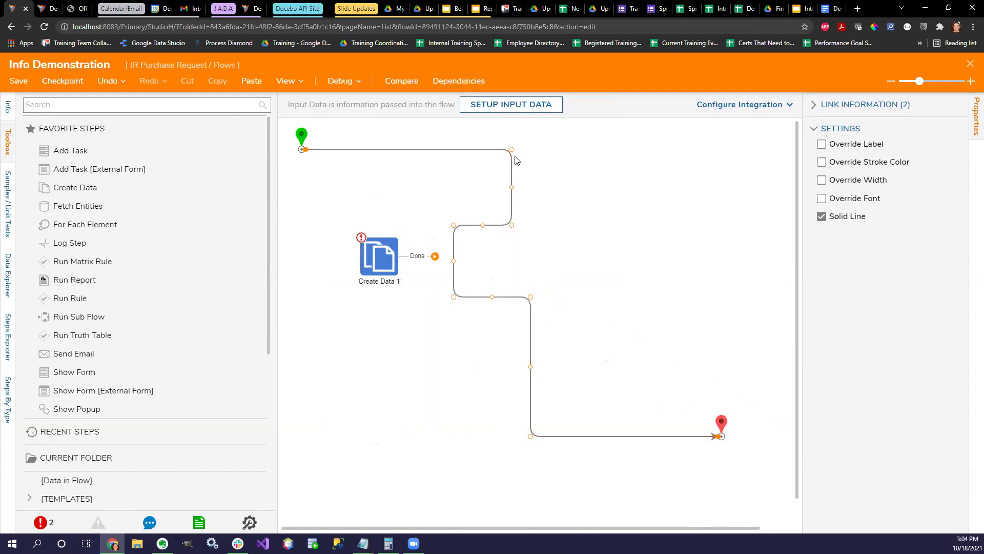
Step: Make the start-to-end link dashed instead of solid, and toggle its label override on and off
{"action": "mouse_move", "coordinate": [519, 295]}
{"action": "left_click", "coordinate": [822, 215]}
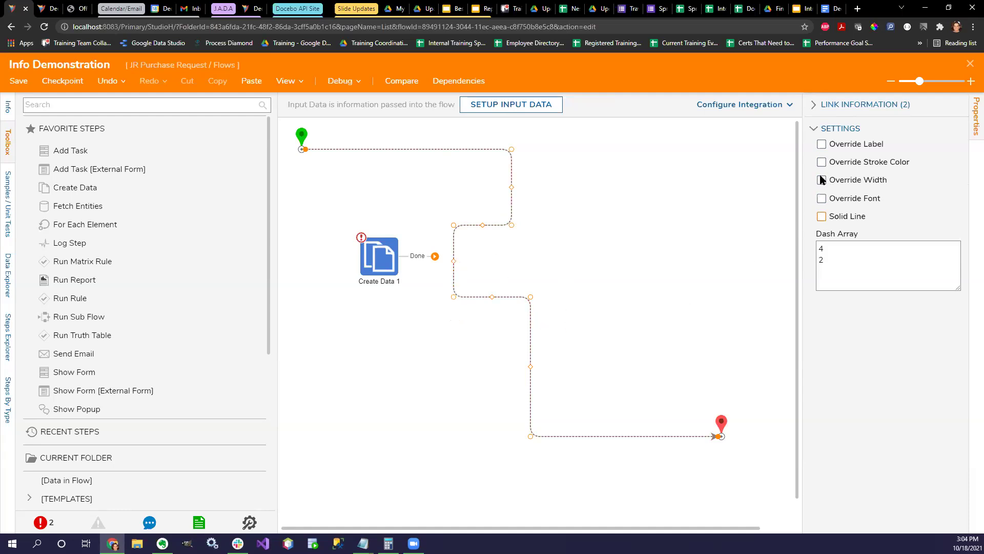
{"action": "left_click", "coordinate": [822, 144]}
{"action": "left_click", "coordinate": [824, 146]}
Step: Override the link's stroke color with dark green and set the link to a solid line
{"action": "left_click", "coordinate": [822, 162]}
{"action": "left_click", "coordinate": [933, 198]}
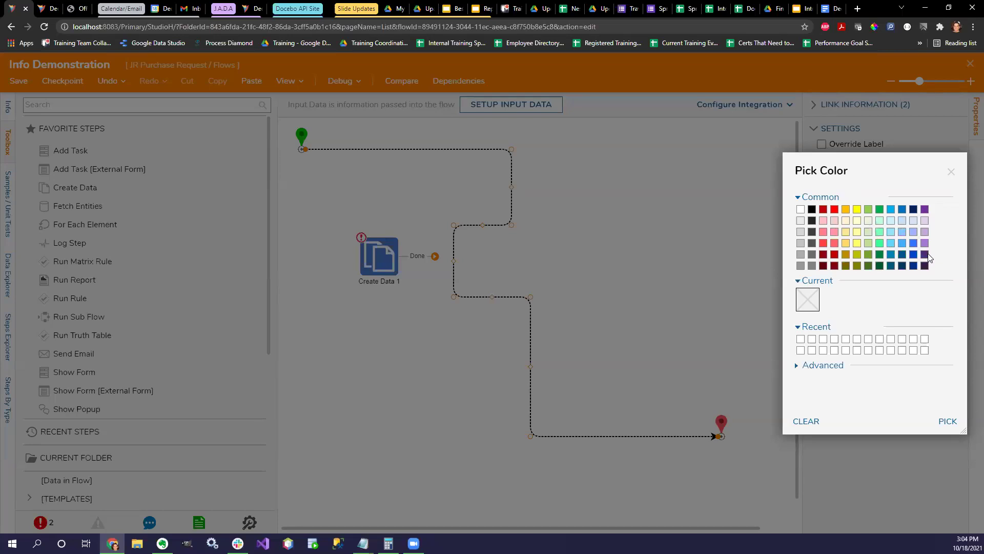
{"action": "left_click", "coordinate": [880, 266]}
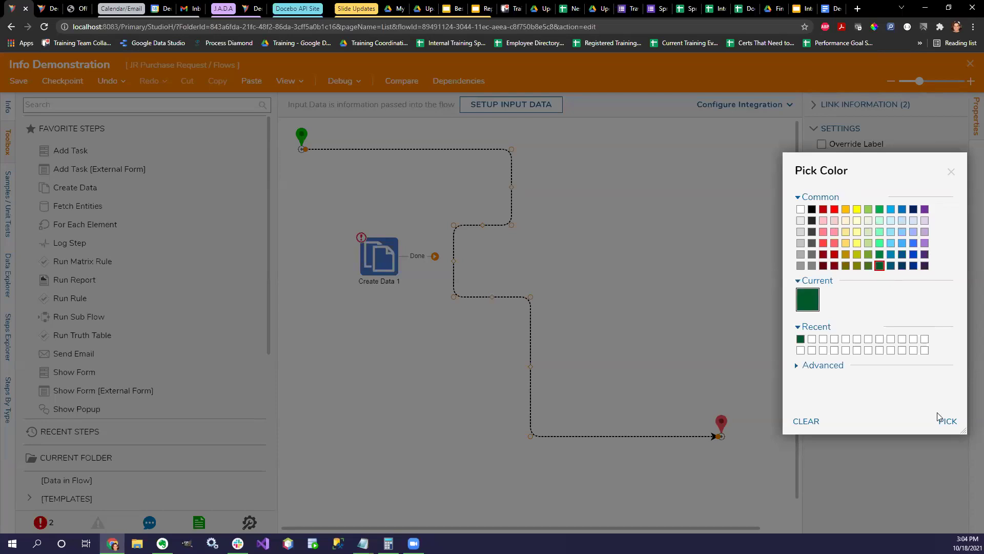
{"action": "left_click", "coordinate": [948, 421]}
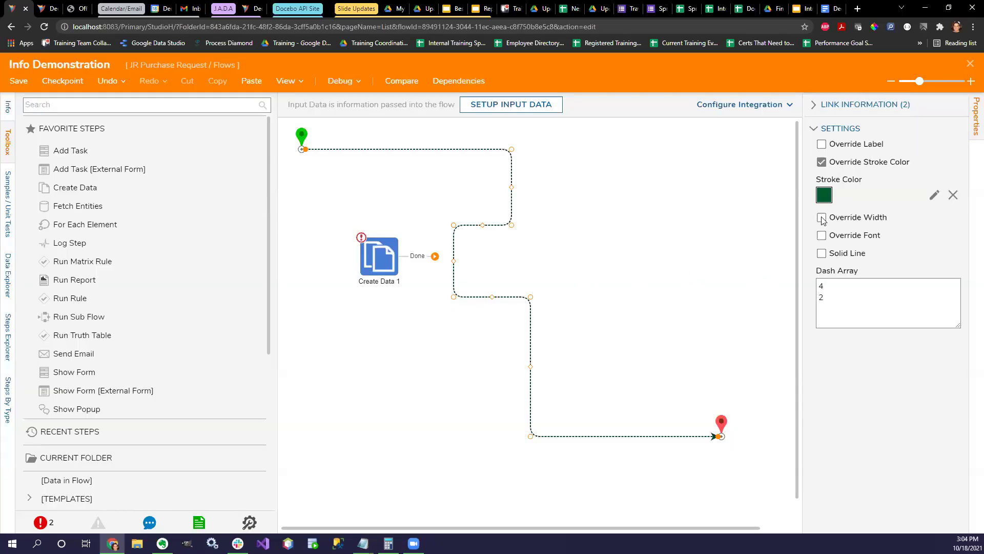
{"action": "left_click", "coordinate": [822, 253]}
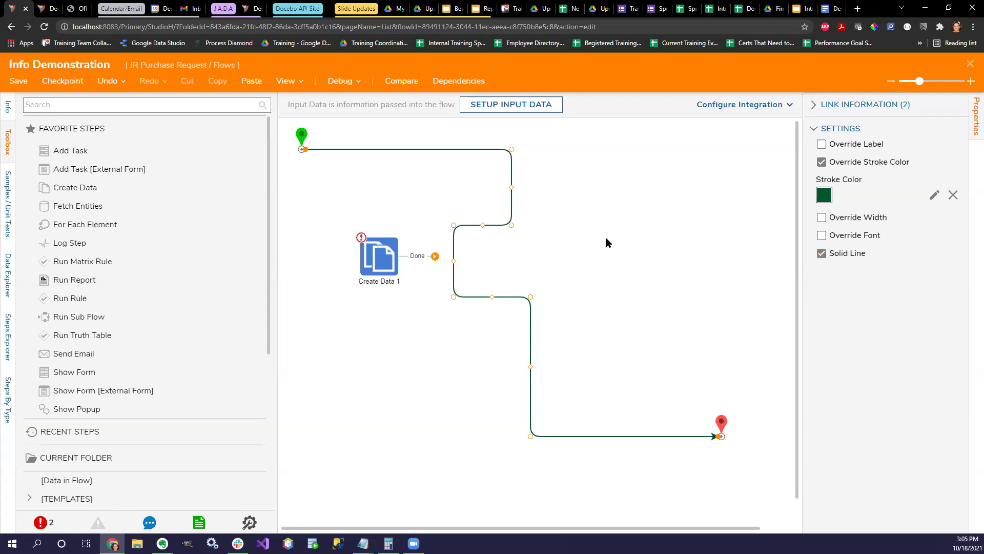
Step: Move the Create Data step slightly closer to the green start-to-end link
{"action": "mouse_move", "coordinate": [495, 227]}
{"action": "left_click_drag", "start_coordinate": [384, 265], "coordinate": [392, 269]}
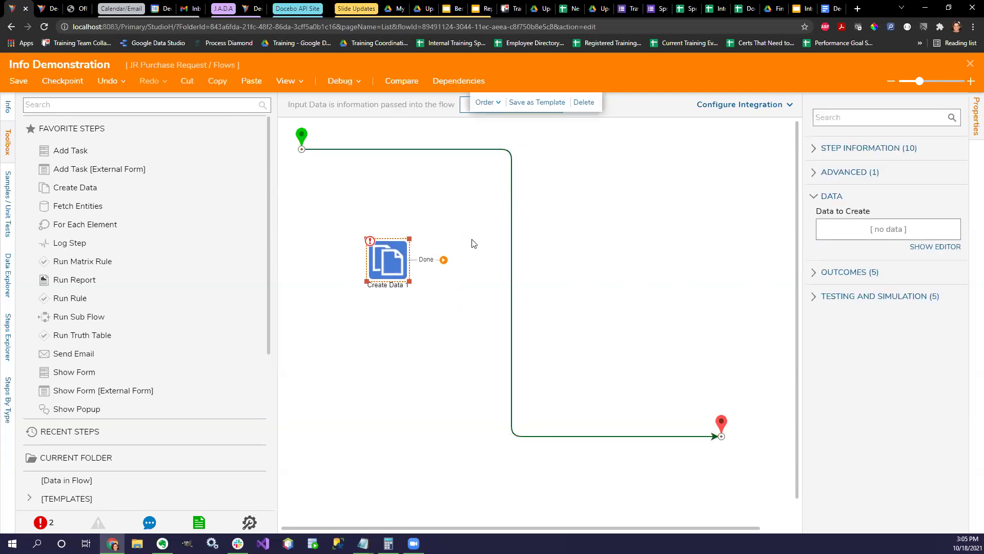
Step: Delete the green start-to-end link, connect the start step to Create Data and nudge that step slightly away from the start
{"action": "mouse_move", "coordinate": [517, 253]}
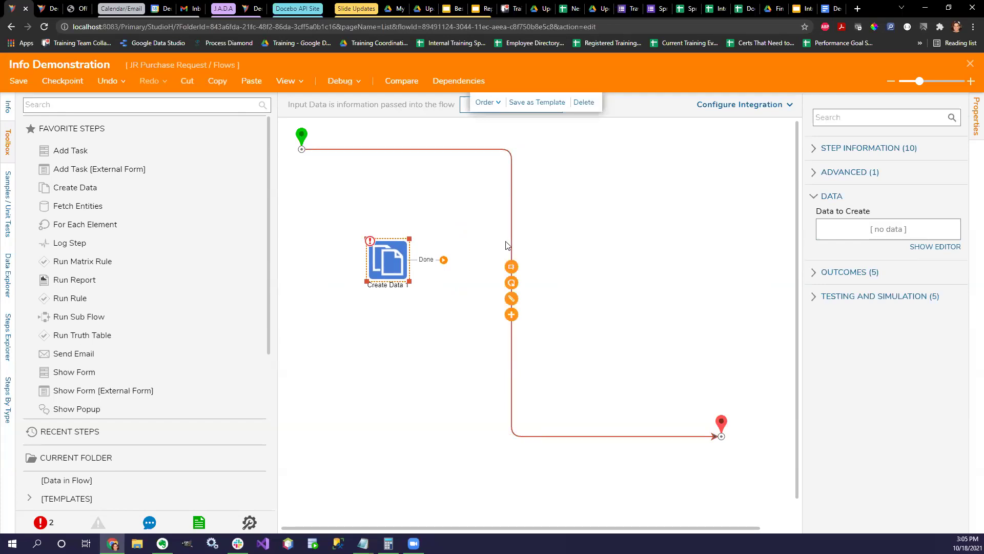
{"action": "left_click", "coordinate": [511, 266]}
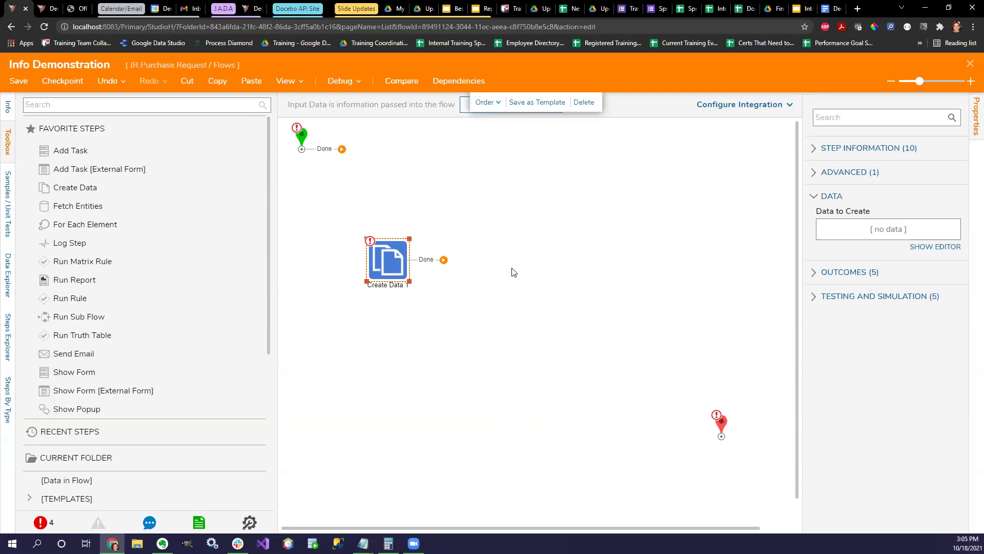
{"action": "left_click_drag", "start_coordinate": [330, 150], "coordinate": [379, 291]}
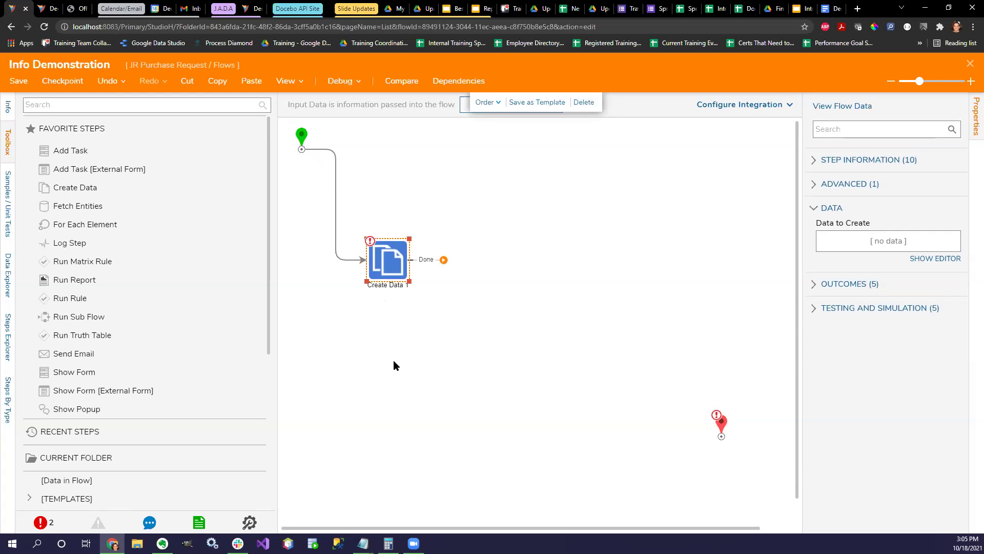
{"action": "left_click_drag", "start_coordinate": [390, 259], "coordinate": [412, 272]}
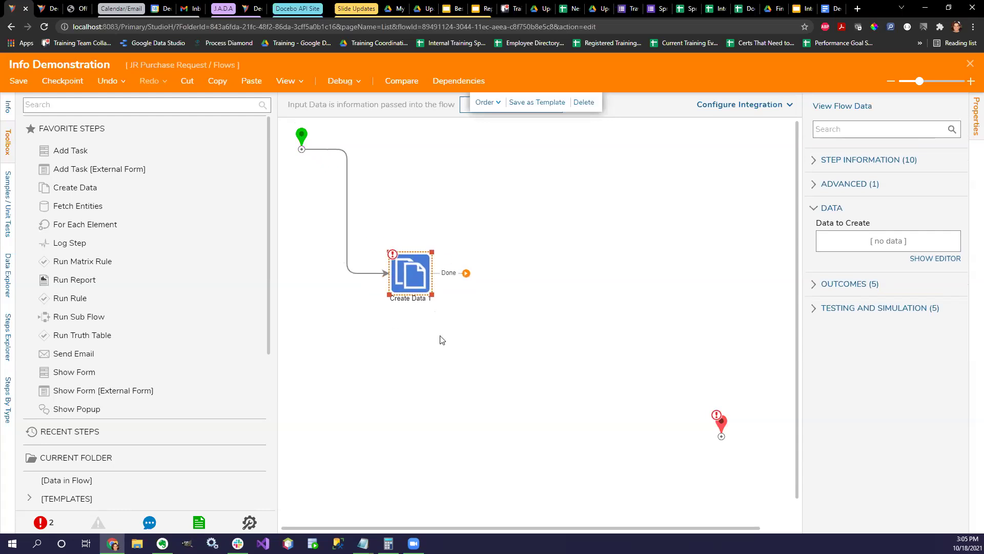
Step: Link the Create Data step's Done outcome to the end step and move Create Data closer to the end step
{"action": "left_click_drag", "start_coordinate": [459, 274], "coordinate": [717, 441]}
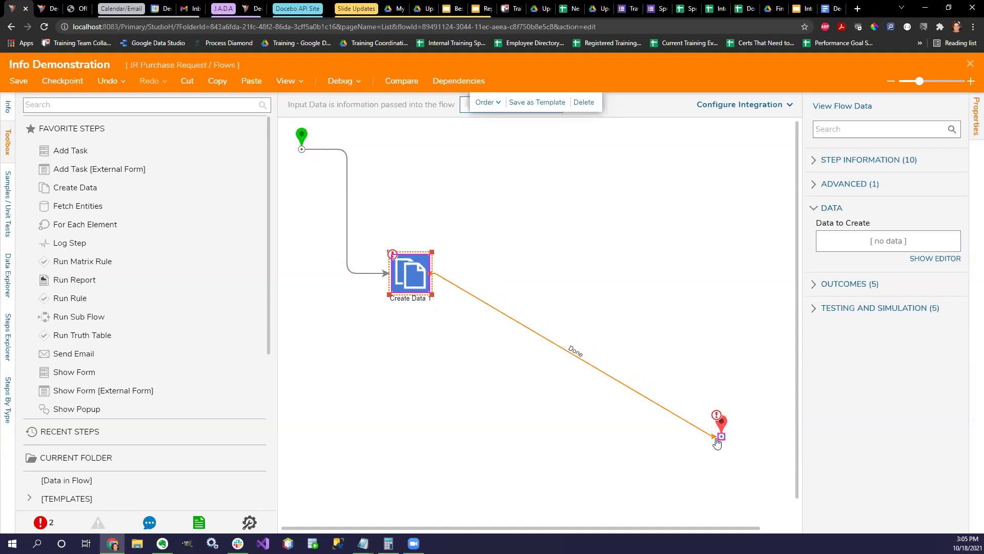
{"action": "mouse_move", "coordinate": [718, 441]}
{"action": "left_mouse_down"}
{"action": "mouse_move", "coordinate": [701, 428]}
{"action": "mouse_move", "coordinate": [715, 436]}
{"action": "mouse_move", "coordinate": [706, 435]}
{"action": "left_mouse_up"}
{"action": "left_click_drag", "start_coordinate": [703, 434], "coordinate": [720, 445]}
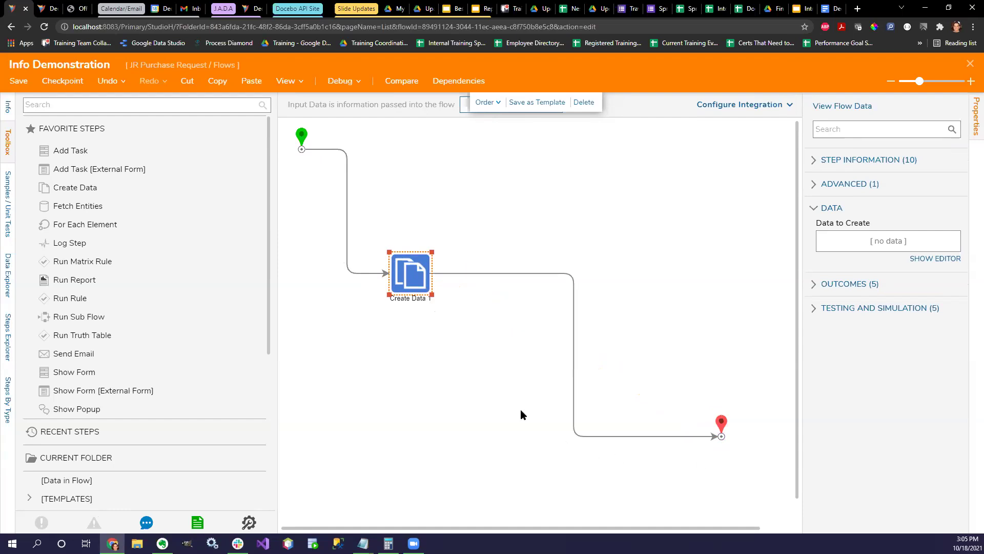
{"action": "left_click_drag", "start_coordinate": [420, 277], "coordinate": [471, 277]}
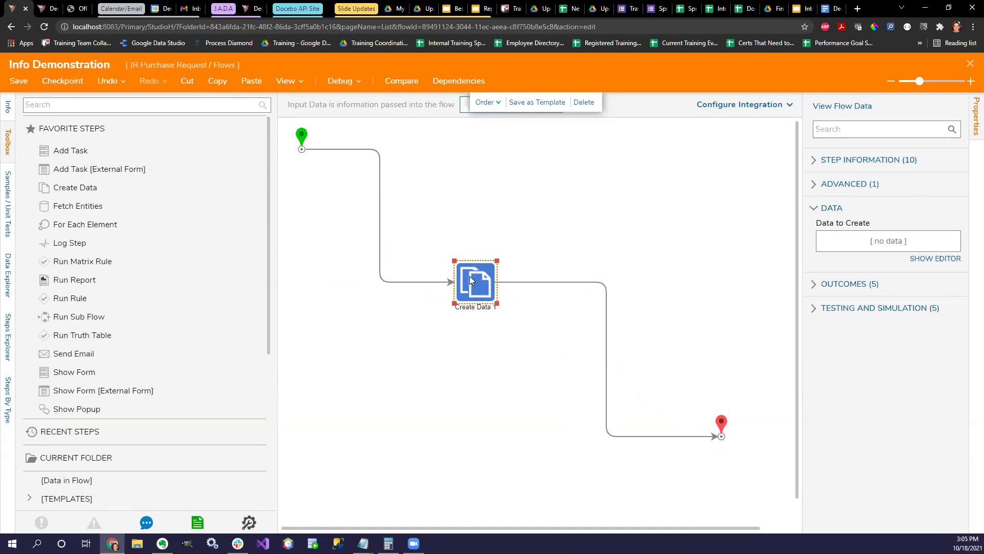
Step: Delete and redraw the Done link between the Create Data step and the end step, twice in a row
{"action": "mouse_move", "coordinate": [382, 202]}
{"action": "left_click", "coordinate": [525, 283]}
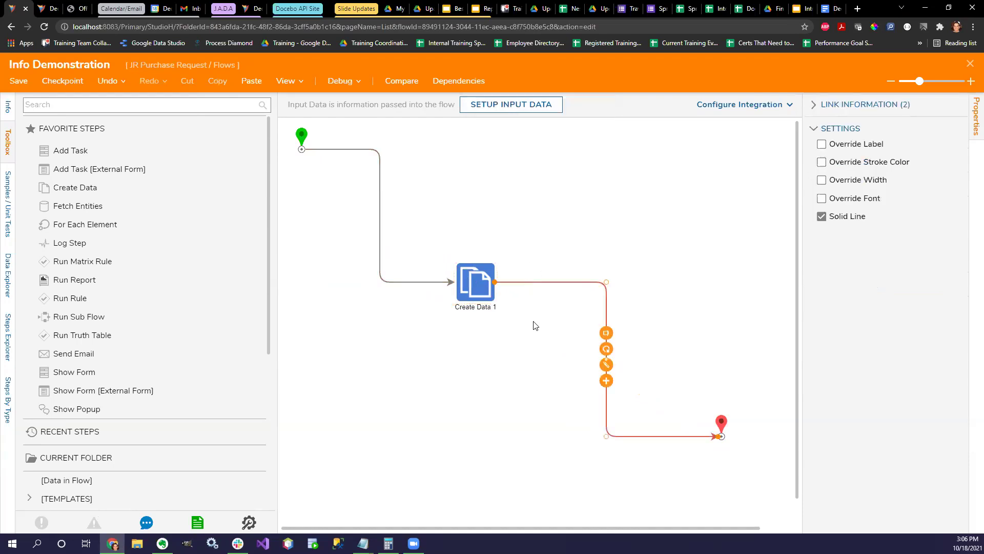
{"action": "key", "text": "Delete"}
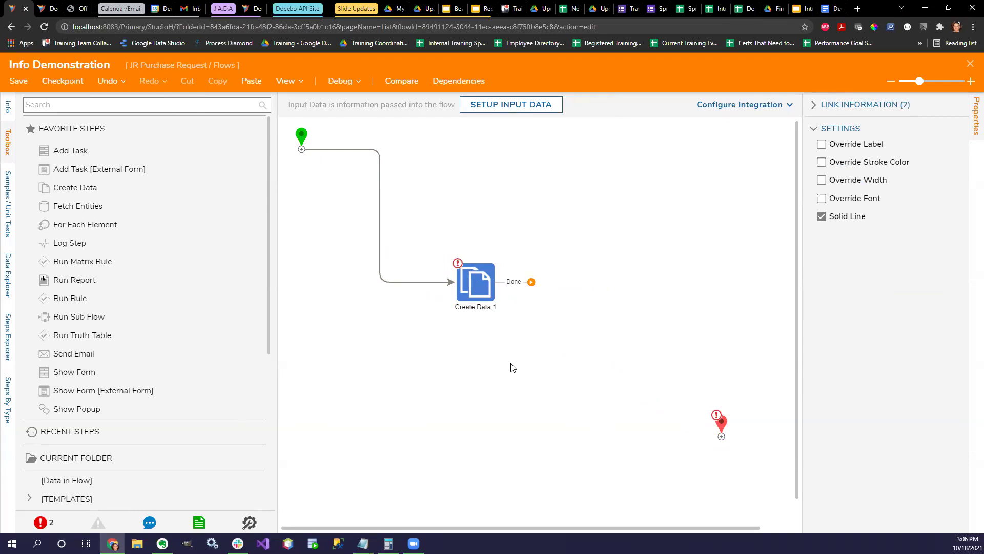
{"action": "left_click_drag", "start_coordinate": [531, 281], "coordinate": [718, 439]}
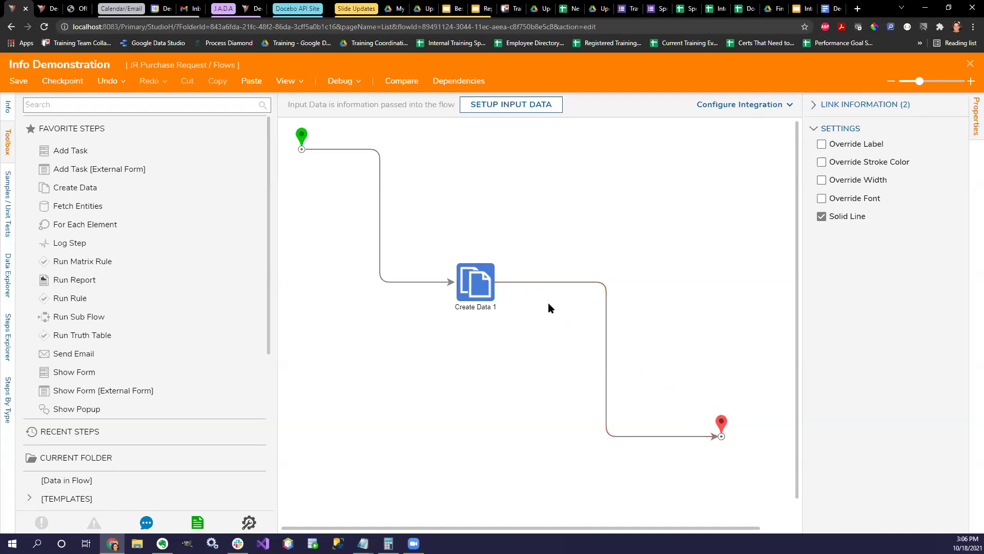
{"action": "left_click", "coordinate": [555, 282]}
{"action": "key", "text": "Delete"}
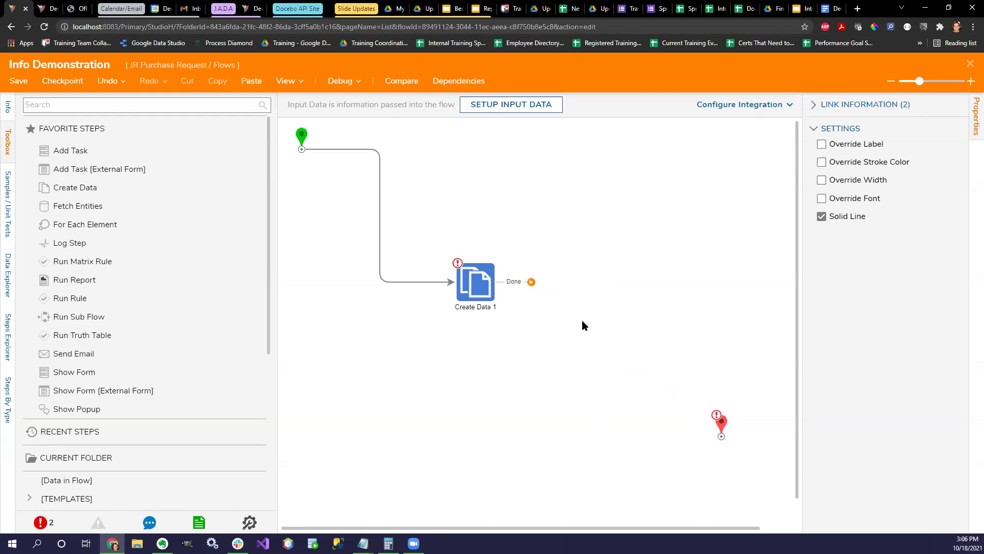
{"action": "left_click_drag", "start_coordinate": [531, 281], "coordinate": [721, 435]}
Step: Place an unconnected Show Popup step above the Create Data step's outgoing link and browse the toolbox's step categories
{"action": "scroll", "coordinate": [194, 246], "scroll_direction": "down", "scroll_amount": 1}
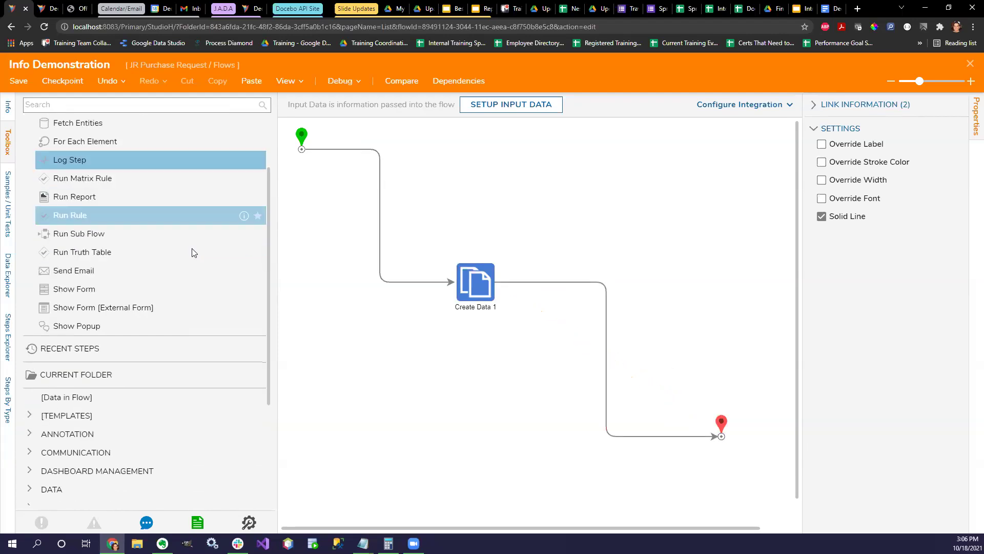
{"action": "scroll", "coordinate": [188, 237], "scroll_direction": "up", "scroll_amount": 1}
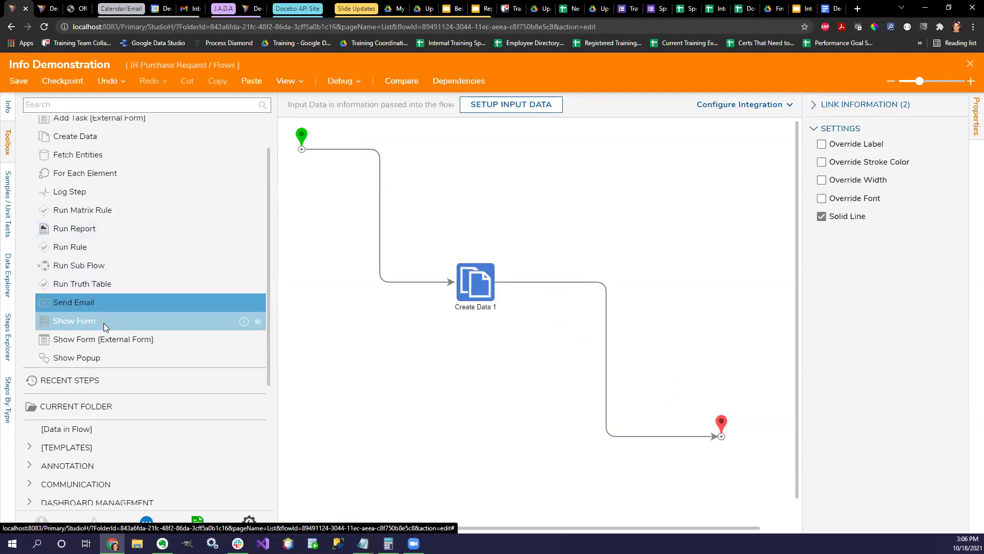
{"action": "left_click_drag", "start_coordinate": [127, 358], "coordinate": [556, 236]}
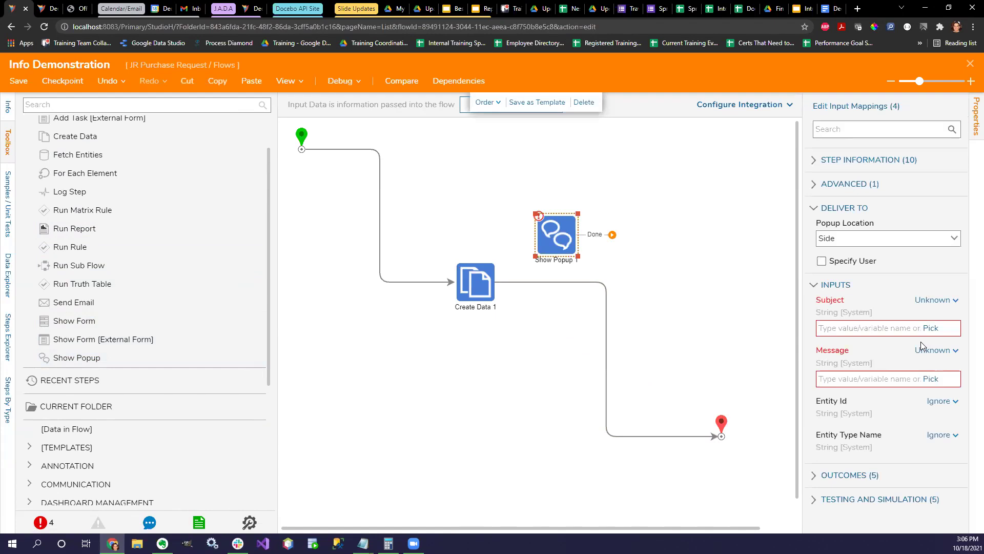
{"action": "scroll", "coordinate": [97, 303], "scroll_direction": "down", "scroll_amount": 4}
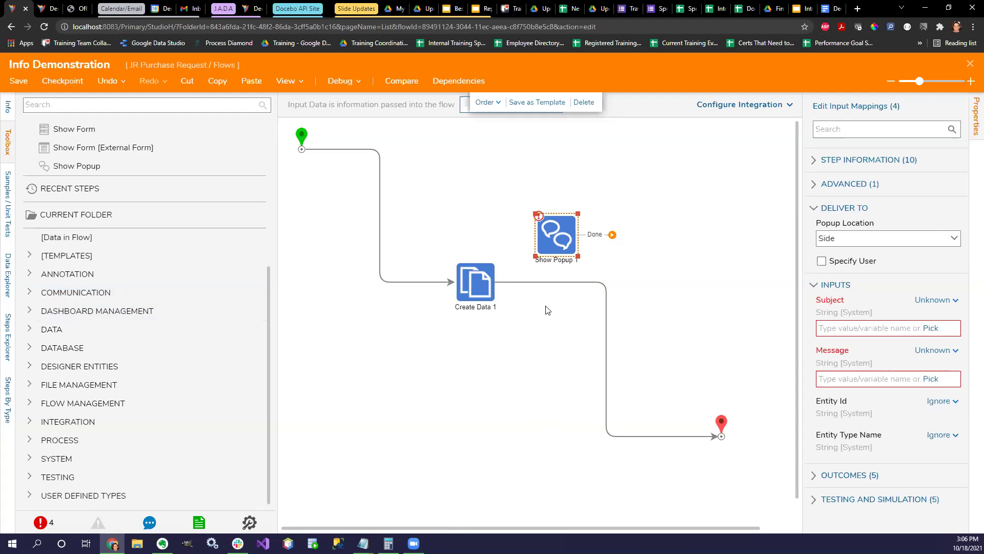
Step: Select the Create Data and Show Popup steps together and delete them from the flow
{"action": "left_click_drag", "start_coordinate": [453, 216], "coordinate": [657, 351]}
{"action": "key", "text": "Delete"}
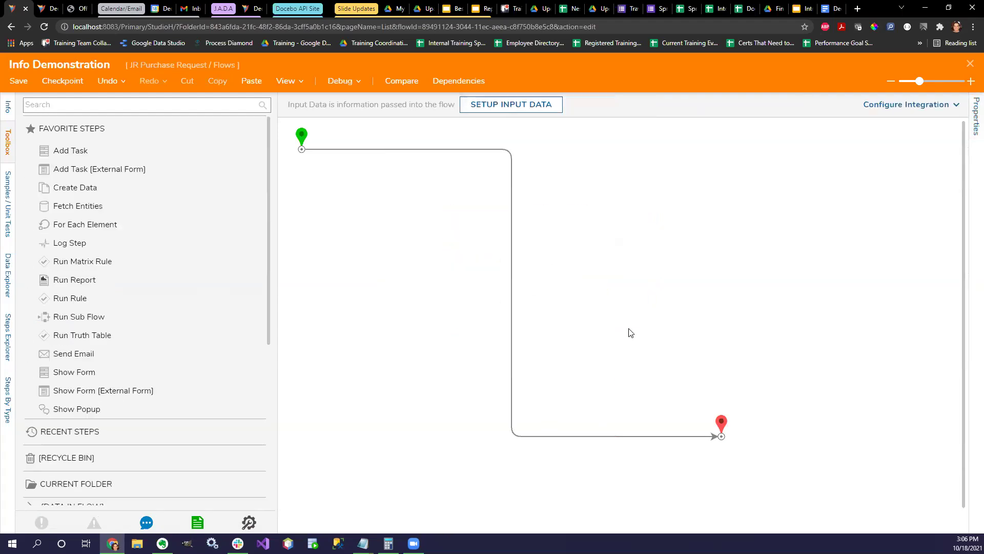
Step: Switch to the Introduction to Workflow slides, present the Flow Designer Overview slide and return to the Flow Designer
{"action": "left_click", "coordinate": [800, 8]}
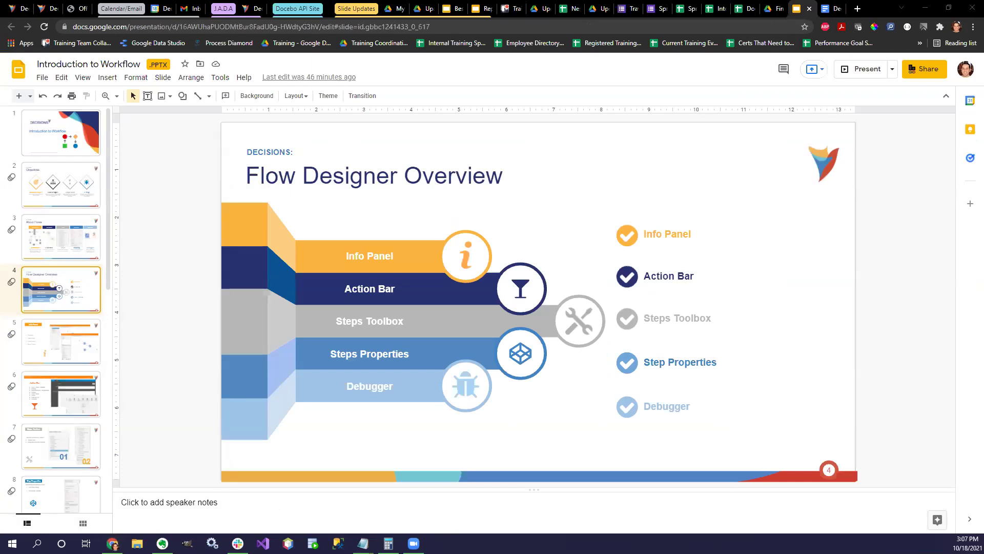
{"action": "left_click", "coordinate": [846, 70]}
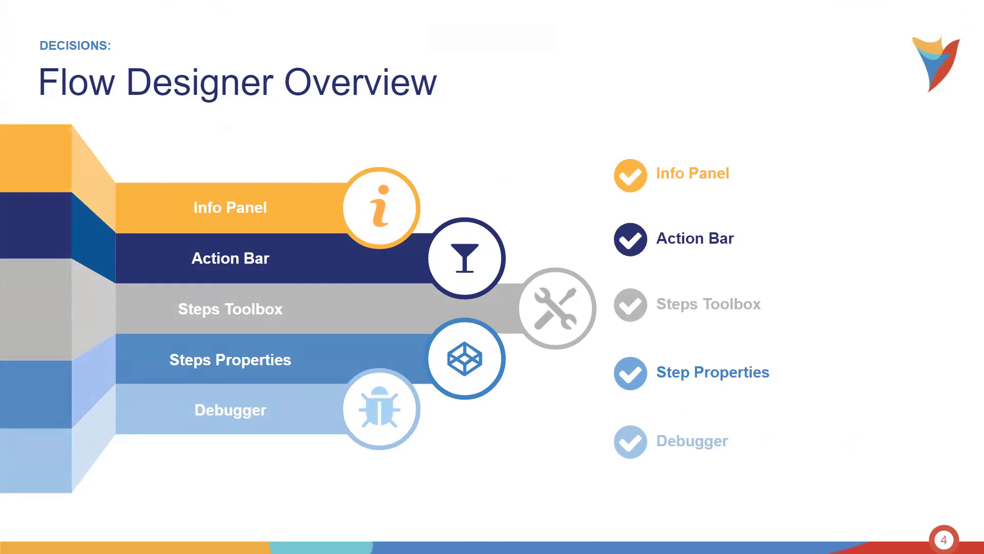
{"action": "key", "text": "Escape"}
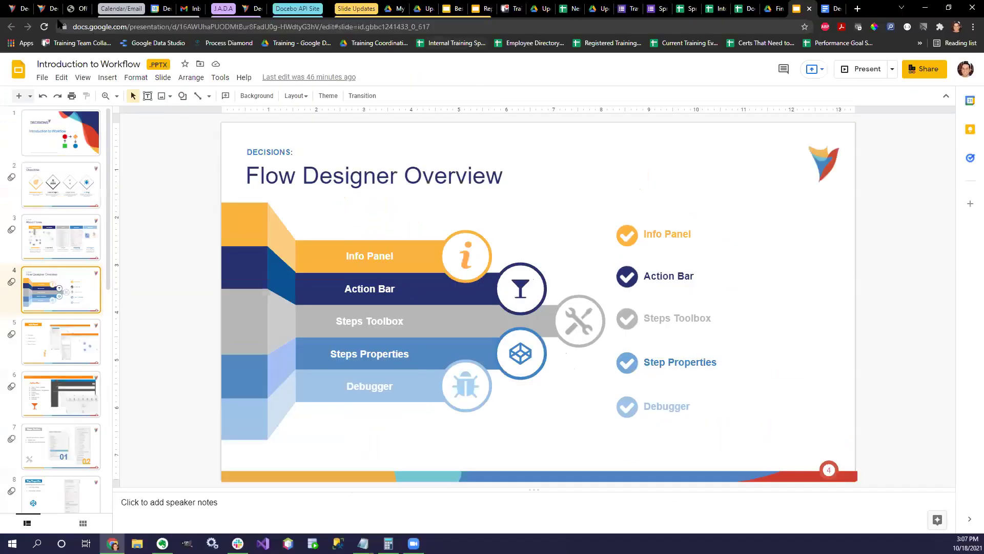
{"action": "left_click", "coordinate": [20, 9]}
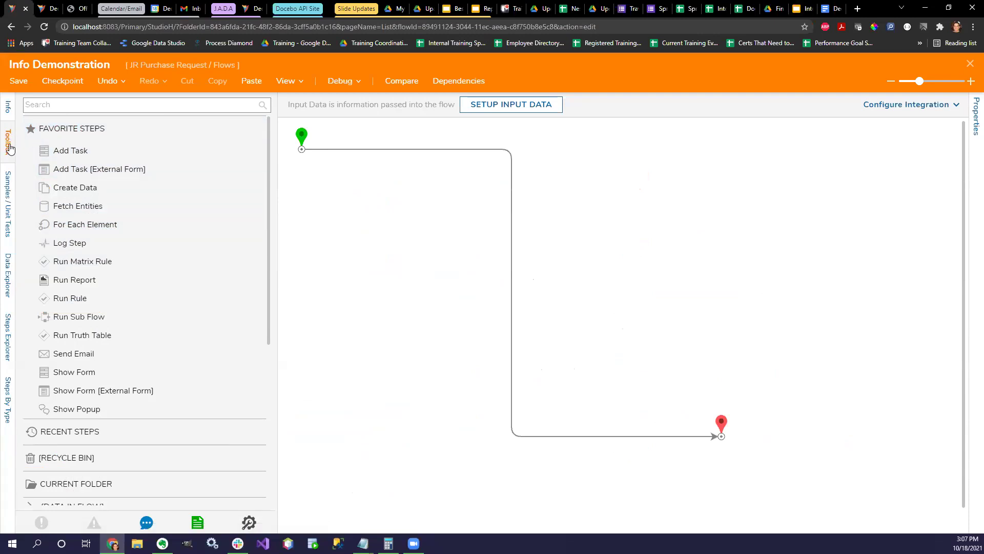
Step: Insert a Create Data step into the start-to-end link, and collapse and restore its properties
{"action": "left_click_drag", "start_coordinate": [84, 187], "coordinate": [526, 264]}
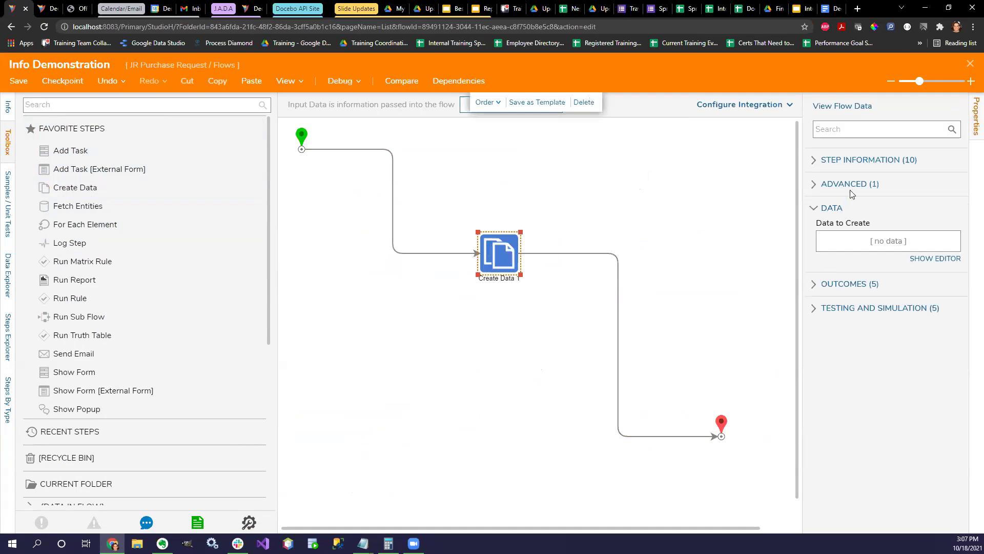
{"action": "left_click", "coordinate": [973, 119]}
{"action": "left_click", "coordinate": [972, 119]}
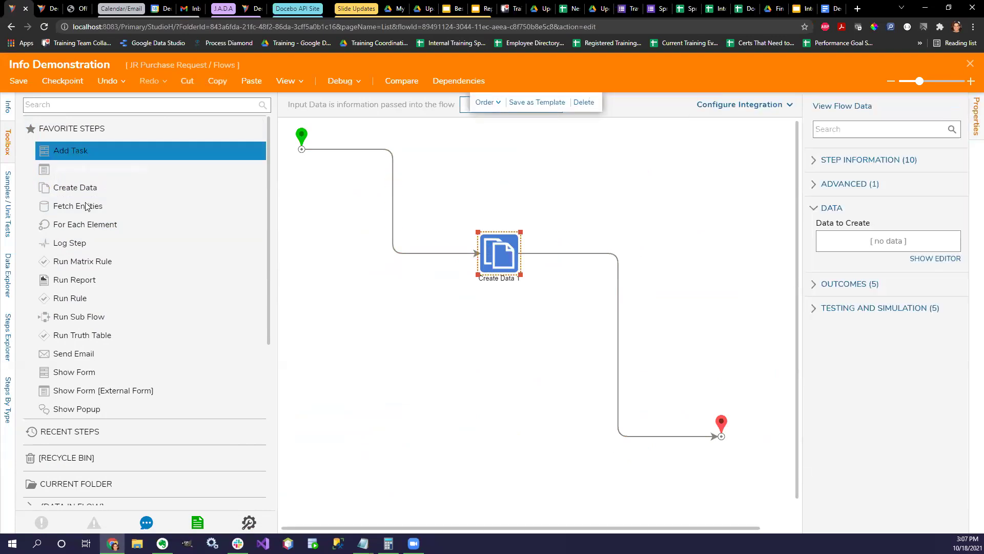
Step: Show the flow's Info details and expand the Create Data step's Step Information properties
{"action": "left_click", "coordinate": [7, 108]}
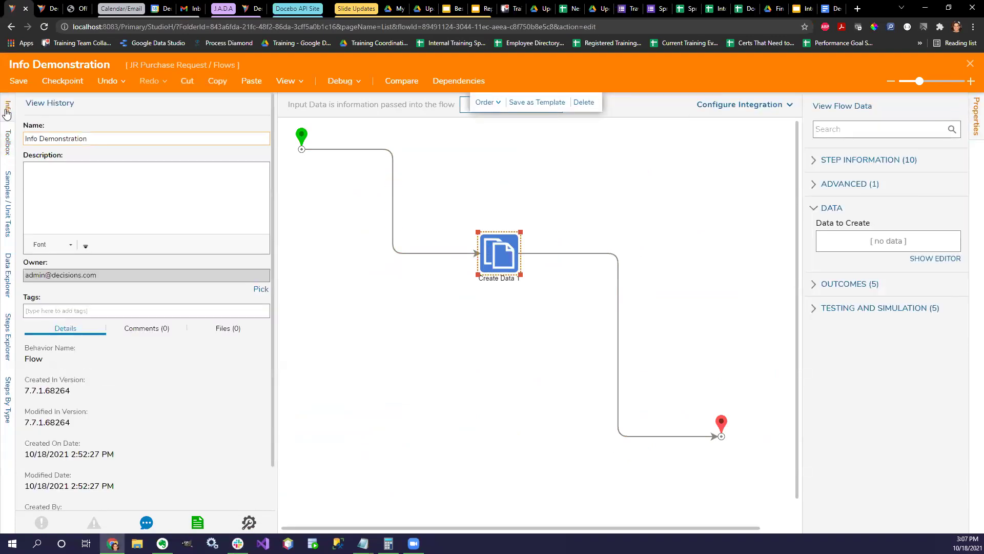
{"action": "left_click", "coordinate": [972, 125]}
{"action": "left_click", "coordinate": [973, 126]}
{"action": "left_click", "coordinate": [817, 184]}
{"action": "left_click", "coordinate": [817, 185]}
{"action": "left_click", "coordinate": [815, 160]}
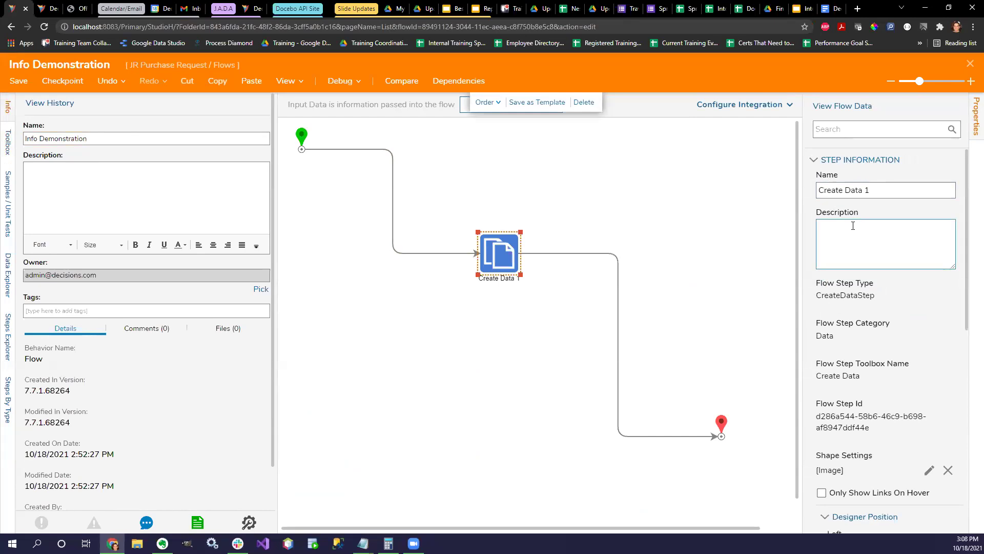
Step: Enter a description for the Create Data step greeting the awesome training coordinator by name, and reopen Step Information to review it
{"action": "left_click", "coordinate": [829, 248]}
{"action": "type", "text": "This "}
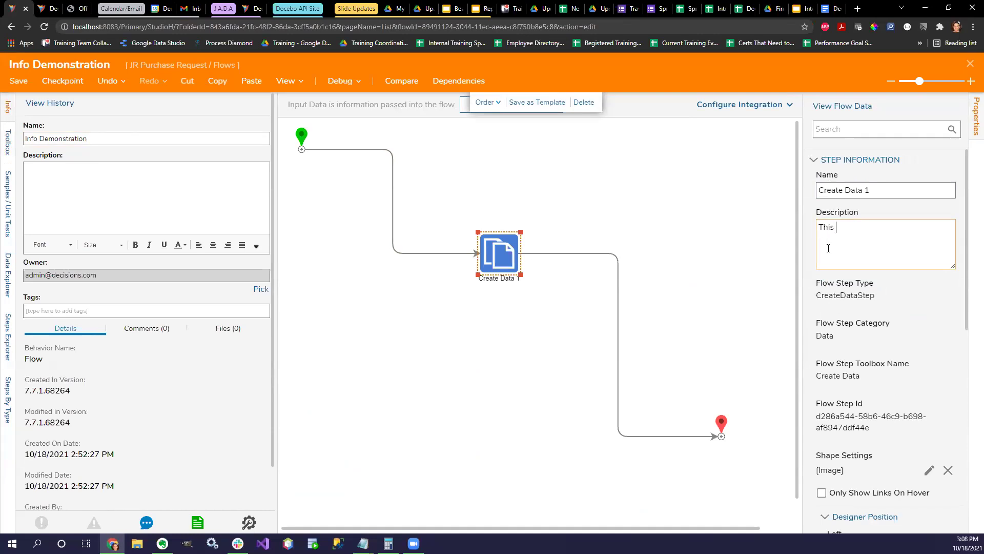
{"action": "type", "text": "step is to say hi to Jada. Because she is an awesome trainer"}
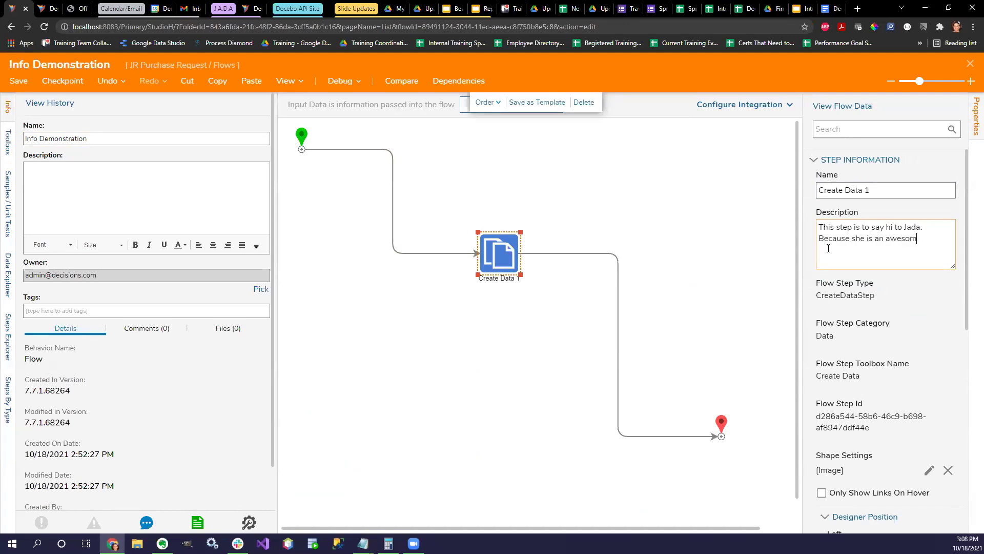
{"action": "key", "text": "BackSpace"}
{"action": "key", "text": "BackSpace"}
{"action": "key", "text": "BackSpace"}
{"action": "type", "text": "ning coordn"}
{"action": "key", "text": "BackSpace"}
{"action": "type", "text": "inator"}
{"action": "left_click", "coordinate": [714, 295]}
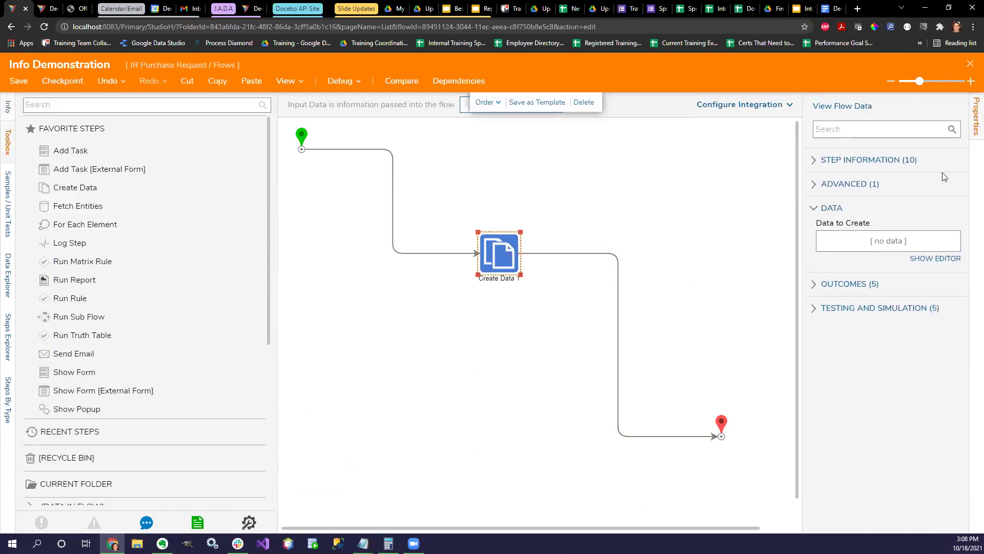
{"action": "left_click", "coordinate": [828, 161]}
{"action": "left_click", "coordinate": [881, 252]}
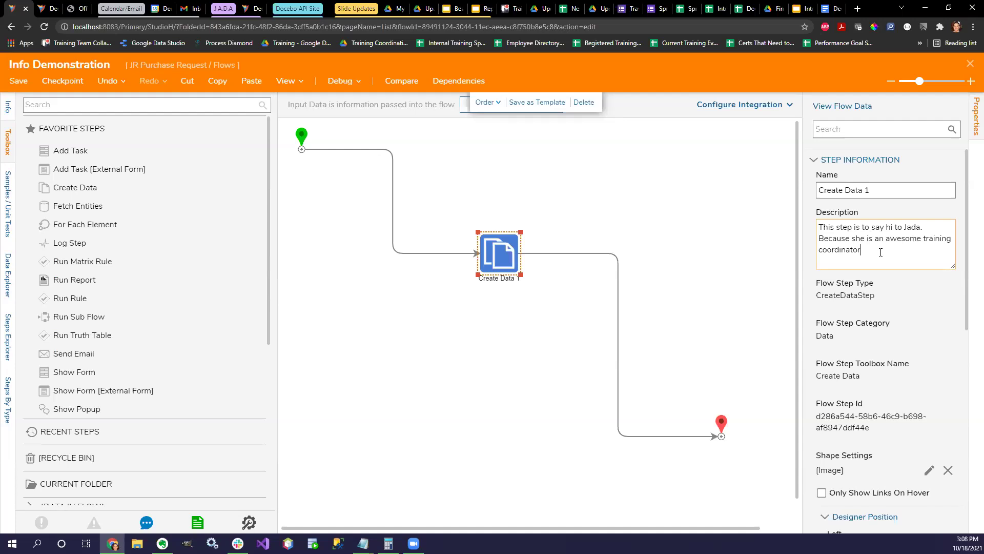
Step: Rename the Create Data step on the canvas to Create Doughnuts
{"action": "left_click", "coordinate": [486, 325]}
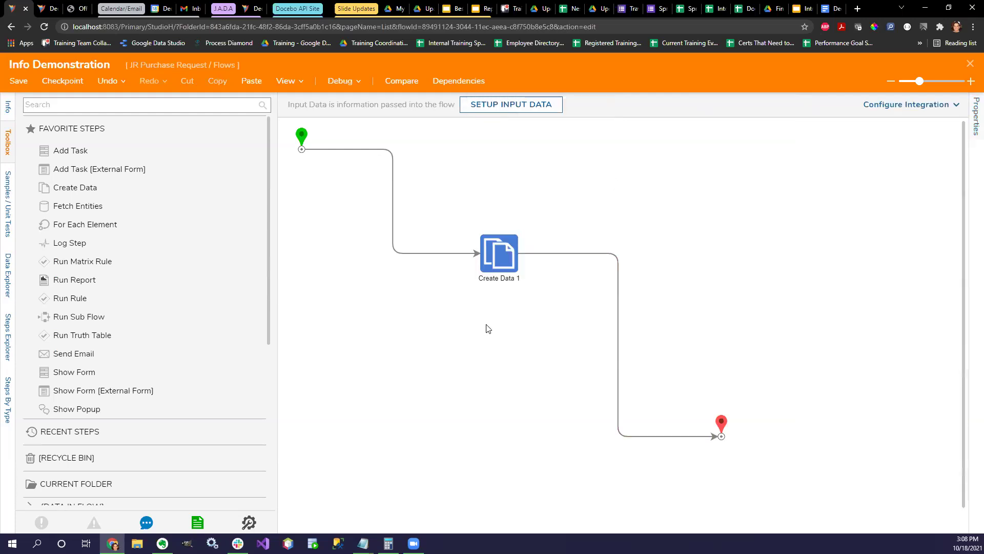
{"action": "left_click", "coordinate": [495, 257]}
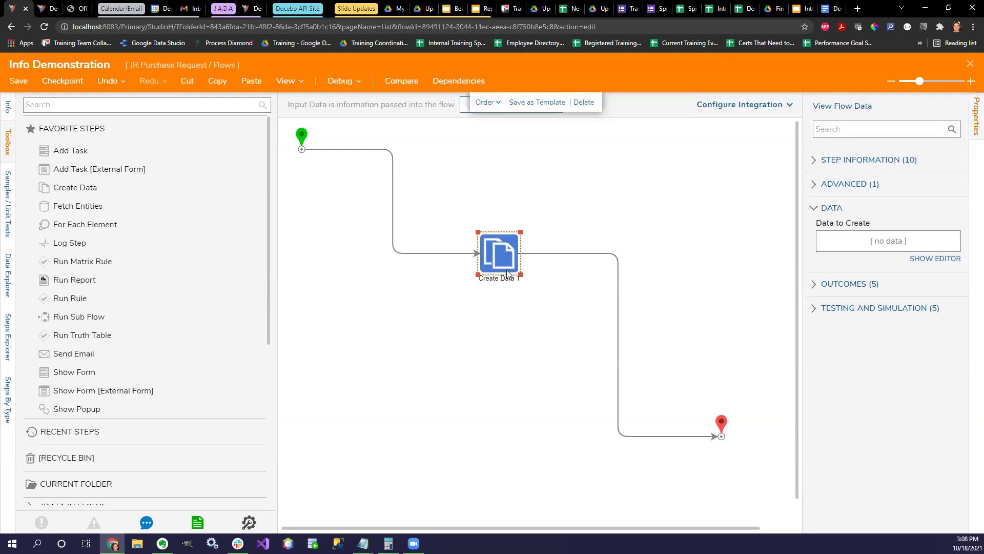
{"action": "double_click", "coordinate": [507, 273]}
{"action": "type", "text": "Create"}
{"action": "type", "text": " Dou"}
{"action": "type", "text": "ghnuts"}
{"action": "key", "text": "Return"}
{"action": "left_click", "coordinate": [548, 364]}
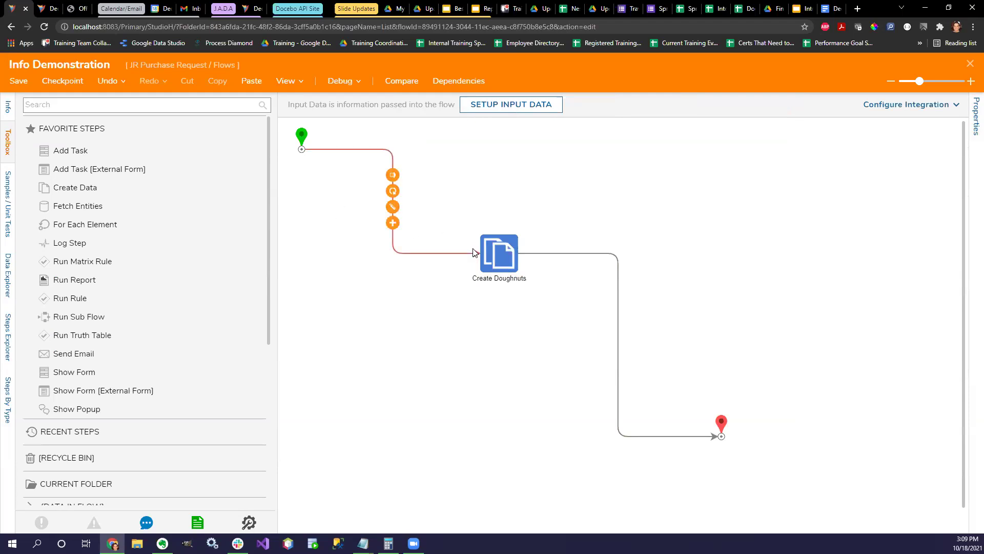
Step: View the options available for the Create Doughnuts step and delete the step from the flow
{"action": "left_click", "coordinate": [506, 272]}
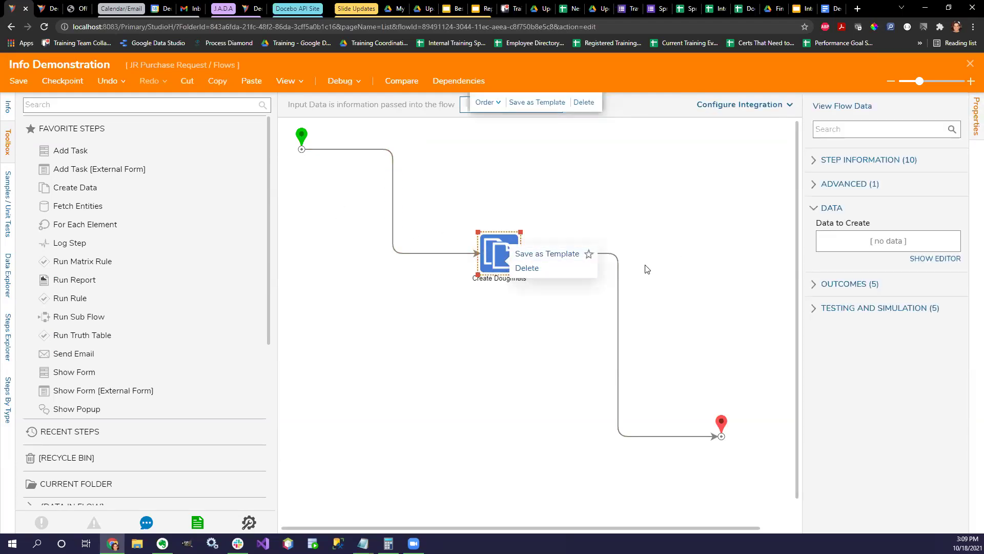
{"action": "mouse_move", "coordinate": [533, 254]}
{"action": "key", "text": "Delete"}
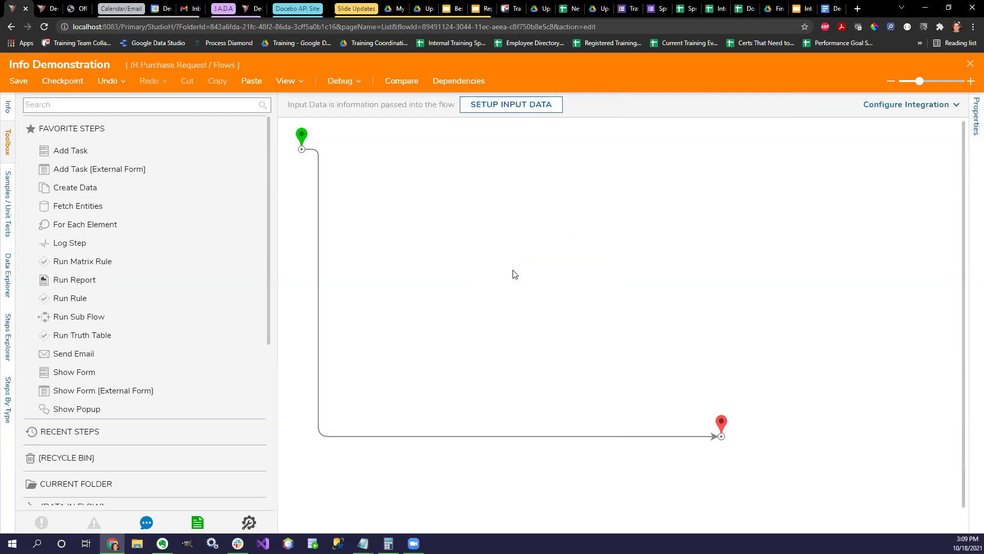
Step: Insert a Show Popup step from the favorite steps into the start-to-end link
{"action": "left_click", "coordinate": [91, 290]}
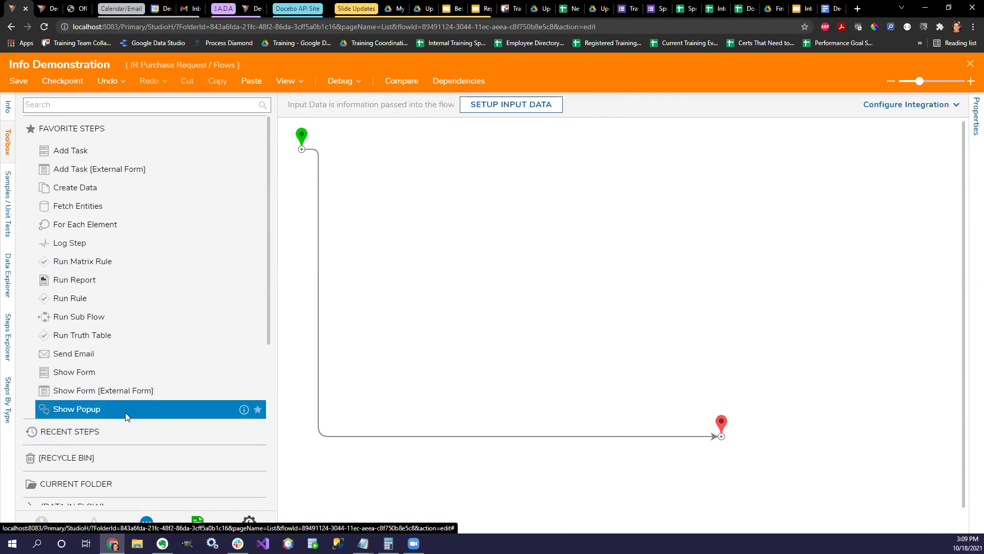
{"action": "left_click_drag", "start_coordinate": [125, 412], "coordinate": [318, 359]}
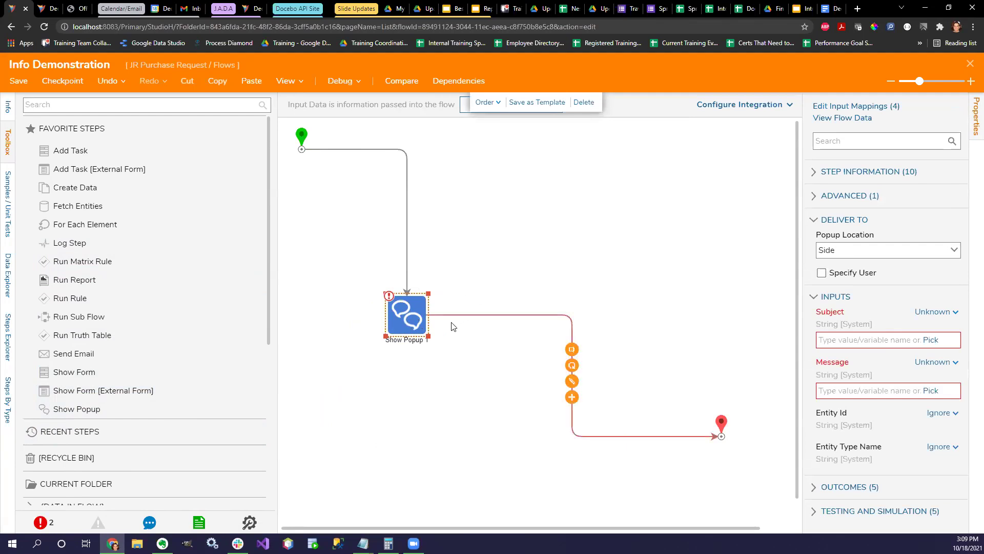
Step: Review the validation errors on the Show Popup step and mark its Subject, Message and Edit Input Mappings controls with circles
{"action": "left_click", "coordinate": [33, 529]}
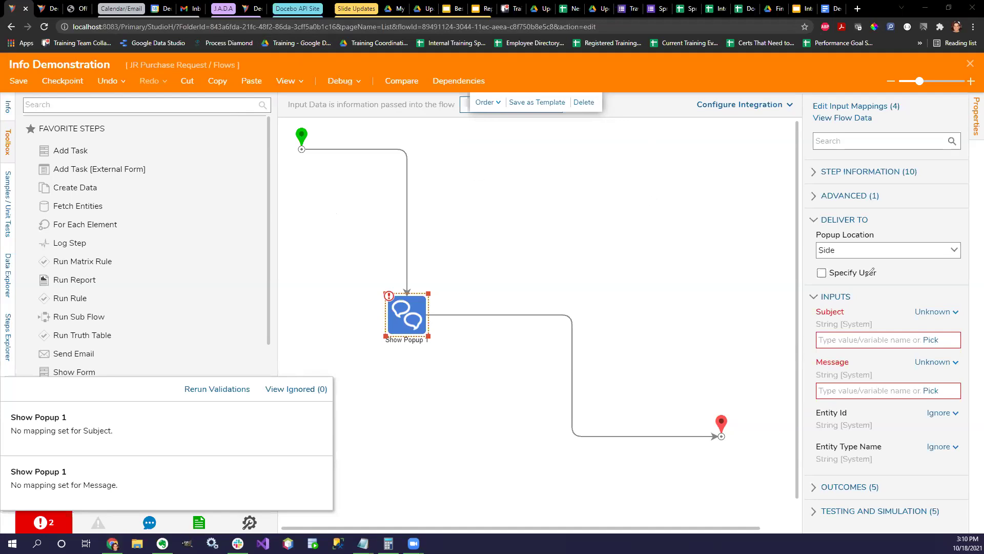
{"action": "mouse_move", "coordinate": [909, 313]}
{"action": "left_mouse_down"}
{"action": "mouse_move", "coordinate": [957, 325]}
{"action": "mouse_move", "coordinate": [921, 298]}
{"action": "mouse_move", "coordinate": [909, 312]}
{"action": "left_mouse_up"}
{"action": "mouse_move", "coordinate": [915, 367]}
{"action": "left_mouse_down"}
{"action": "mouse_move", "coordinate": [968, 363]}
{"action": "mouse_move", "coordinate": [910, 351]}
{"action": "mouse_move", "coordinate": [903, 365]}
{"action": "left_mouse_up"}
{"action": "mouse_move", "coordinate": [810, 107]}
{"action": "left_mouse_down"}
{"action": "mouse_move", "coordinate": [865, 113]}
{"action": "mouse_move", "coordinate": [928, 100]}
{"action": "mouse_move", "coordinate": [805, 94]}
{"action": "mouse_move", "coordinate": [812, 105]}
{"action": "left_mouse_up"}
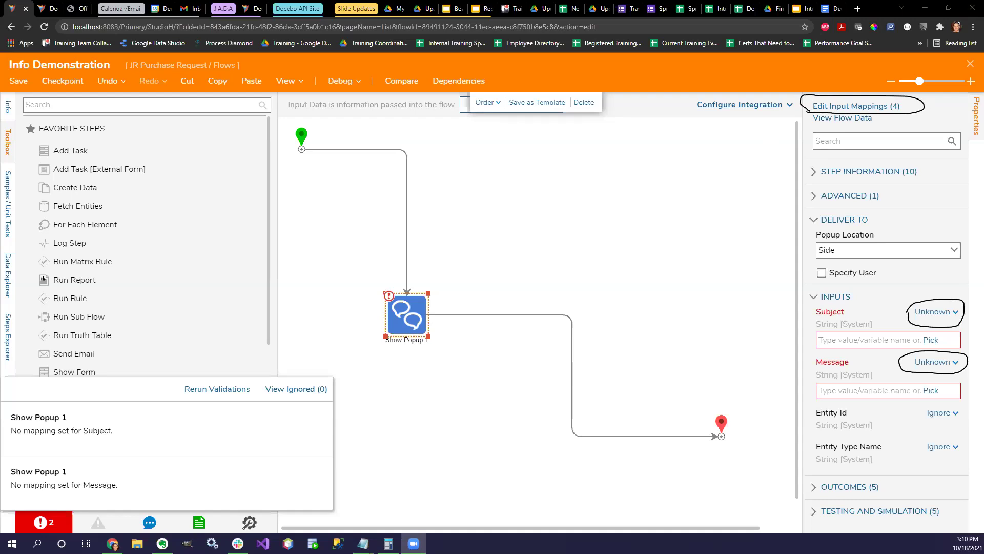
Step: Map the Show Popup step's Subject input to a Constant that says Hello to the training coordinator by first name
{"action": "left_click", "coordinate": [948, 314]}
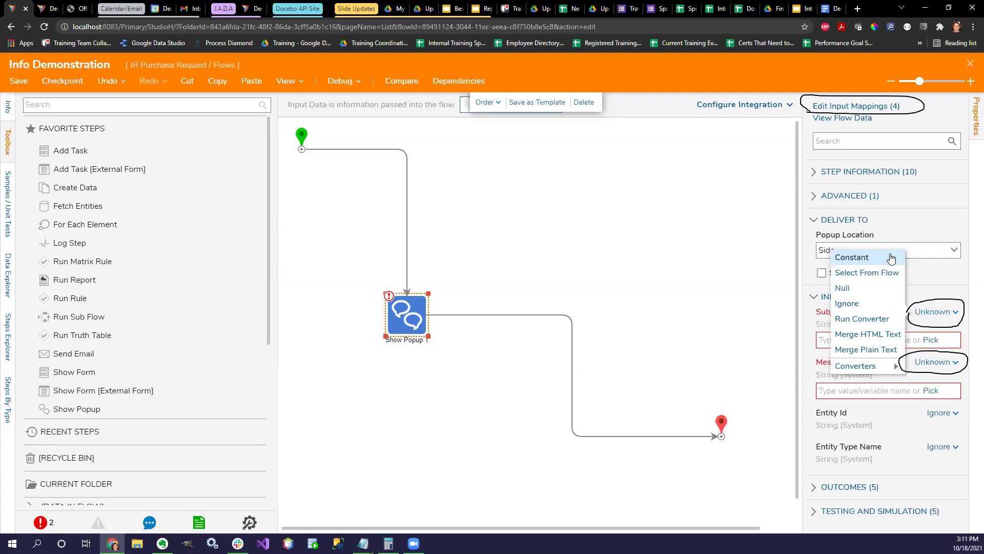
{"action": "left_click", "coordinate": [891, 258]}
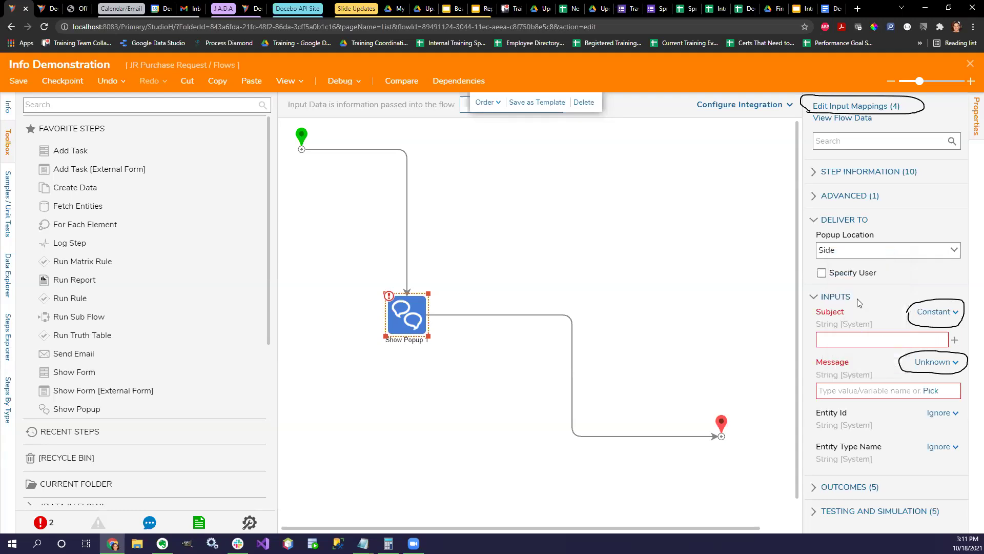
{"action": "left_click", "coordinate": [849, 335]}
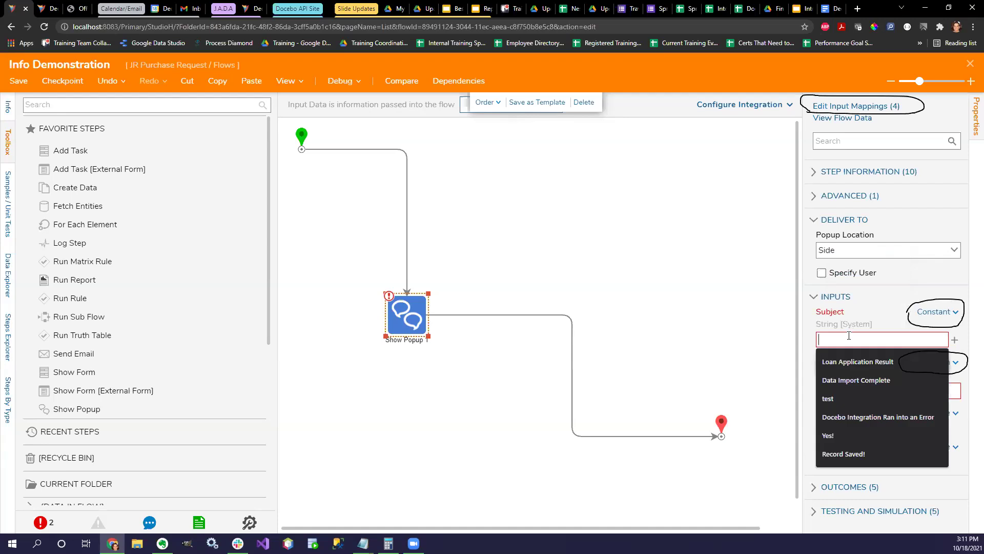
{"action": "type", "text": "Hell"}
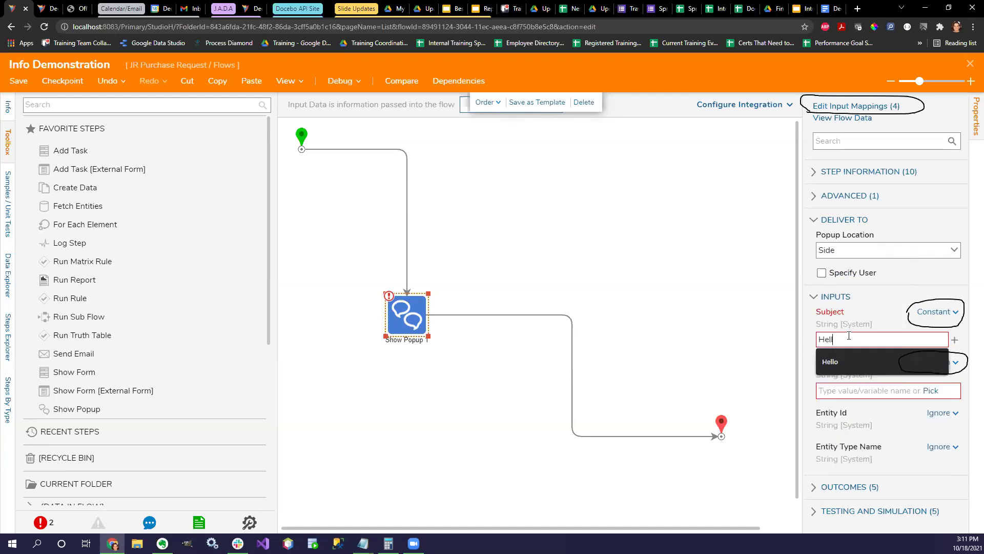
{"action": "type", "text": "o Jada"}
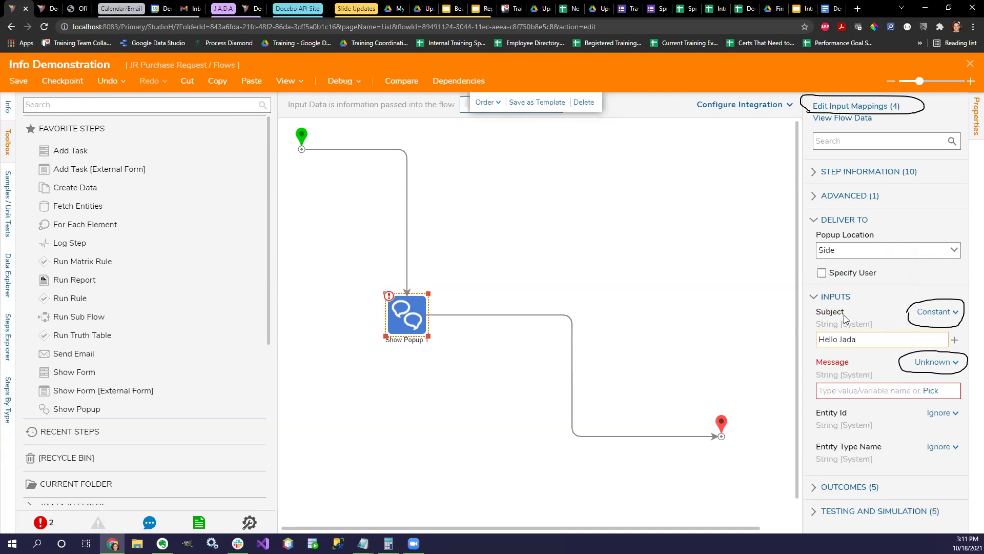
Step: Check the flow data offered for the Message input and try its Merge HTML Text mapping before settling on Merge Plain Text
{"action": "left_click", "coordinate": [930, 392]}
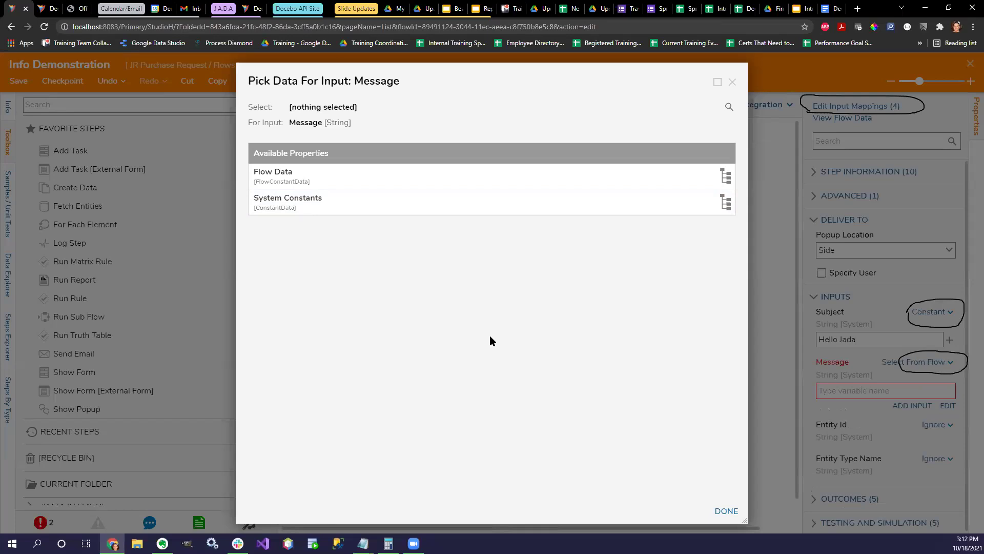
{"action": "left_click", "coordinate": [731, 83]}
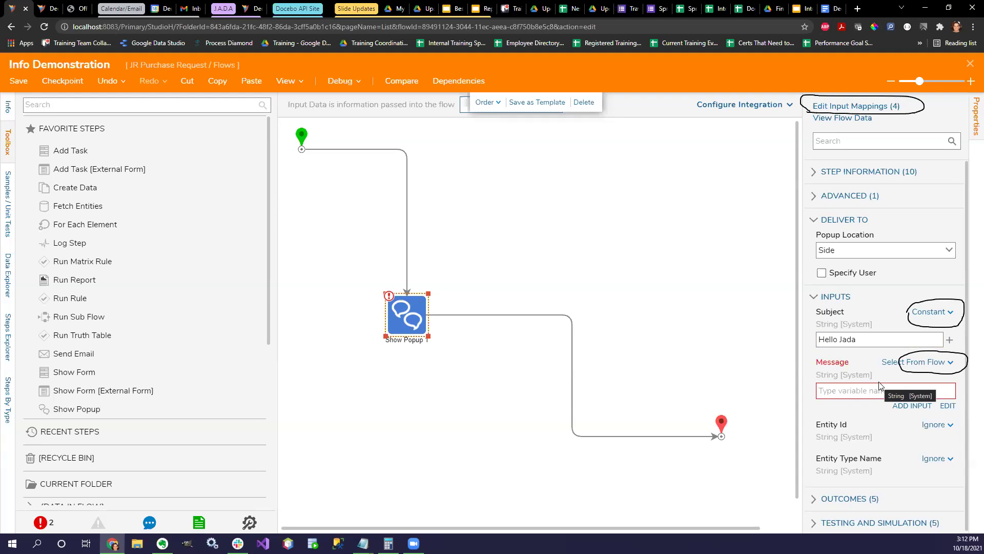
{"action": "left_click", "coordinate": [938, 366]}
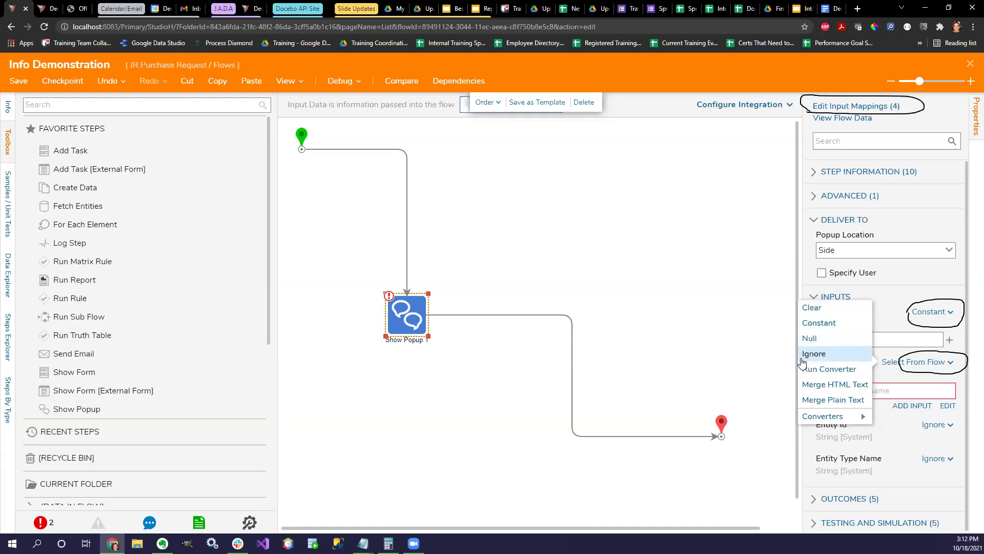
{"action": "left_click", "coordinate": [824, 400]}
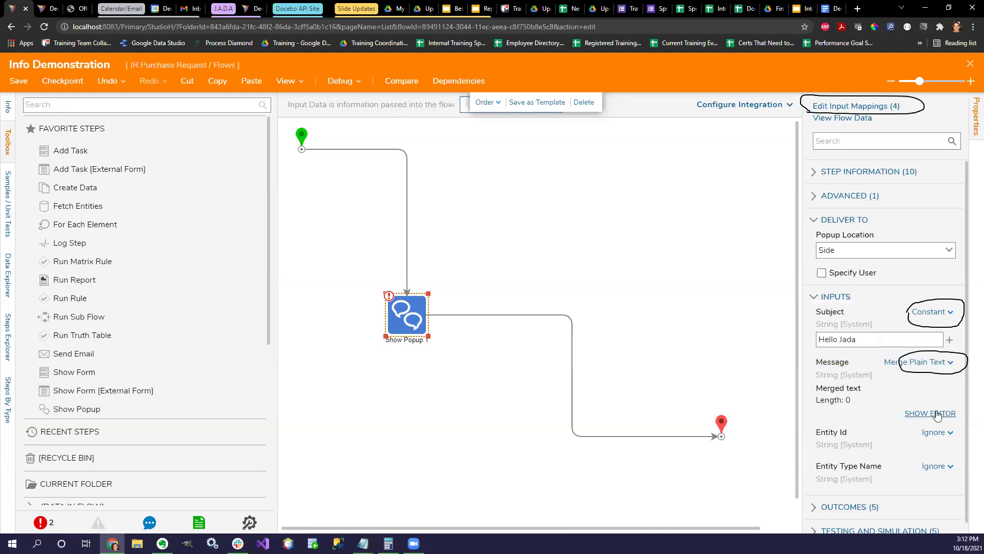
{"action": "left_click", "coordinate": [929, 363]}
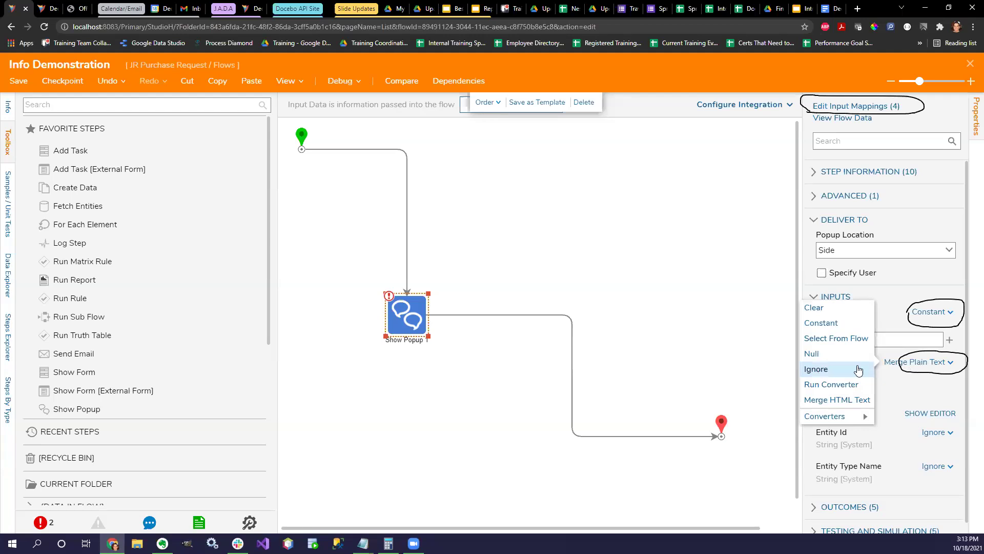
{"action": "left_click", "coordinate": [831, 401]}
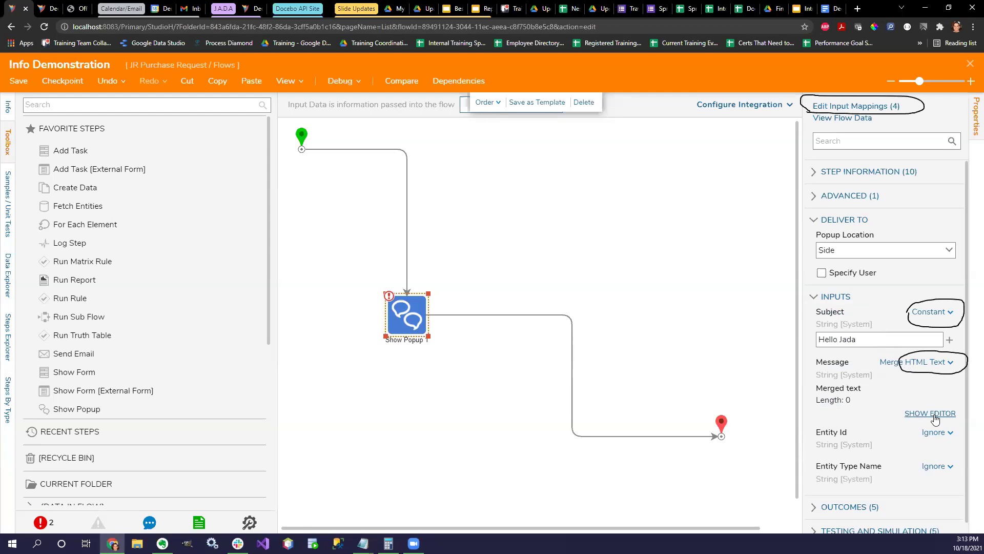
{"action": "left_click", "coordinate": [948, 362]}
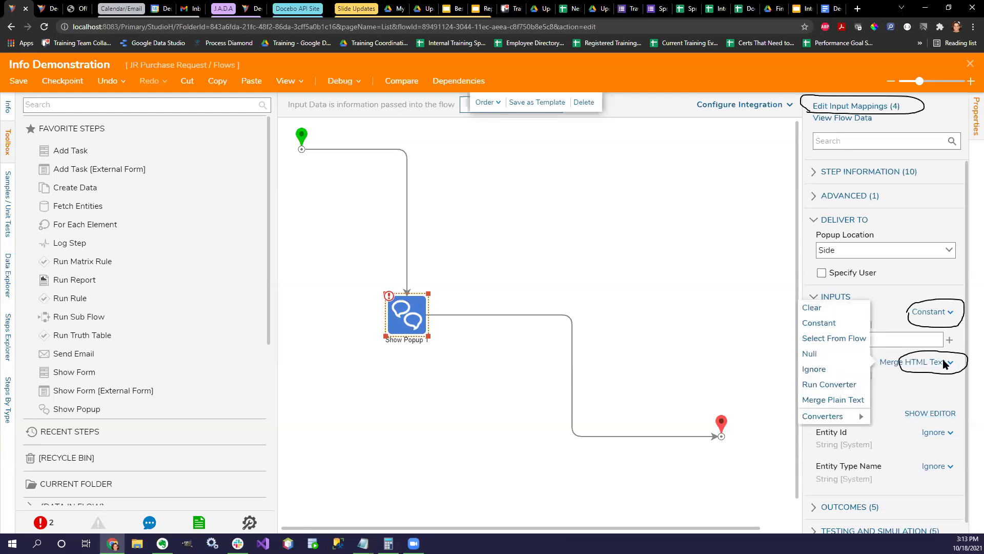
{"action": "left_click", "coordinate": [833, 401]}
Step: Draft four plain-text lines in the Message merge editor calling colleagues awesome, and close the editor without saving
{"action": "left_click", "coordinate": [910, 414]}
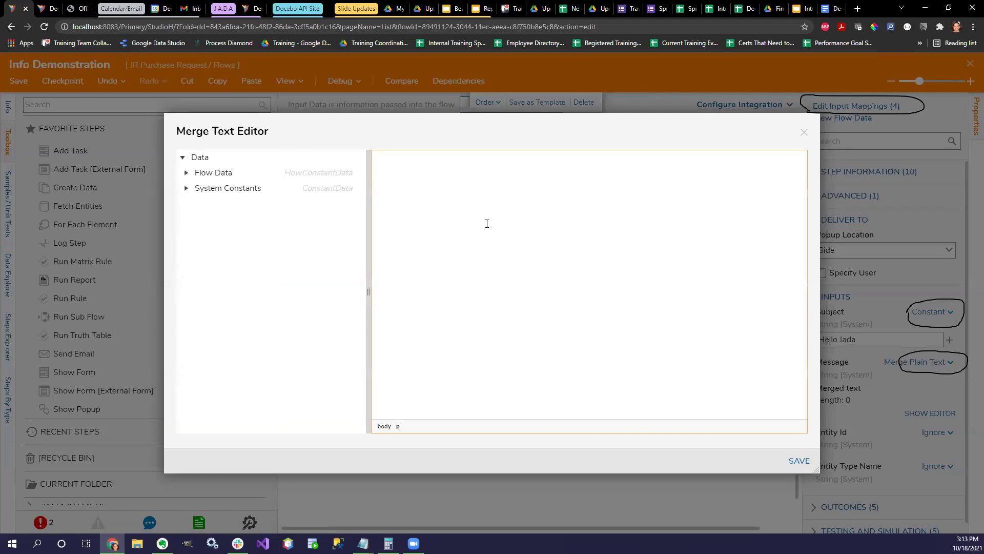
{"action": "type", "text": "Jada is aweome"}
{"action": "key", "text": "BackSpace"}
{"action": "key", "text": "BackSpace"}
{"action": "key", "text": "BackSpace"}
{"action": "type", "text": "some"}
{"action": "key", "text": "Return"}
{"action": "type", "text": "So is Randy"}
{"action": "key", "text": "Return"}
{"action": "type", "text": "Brain is awesome"}
{"action": "key", "text": "Return"}
{"action": "type", "text": "somtimes is...we"}
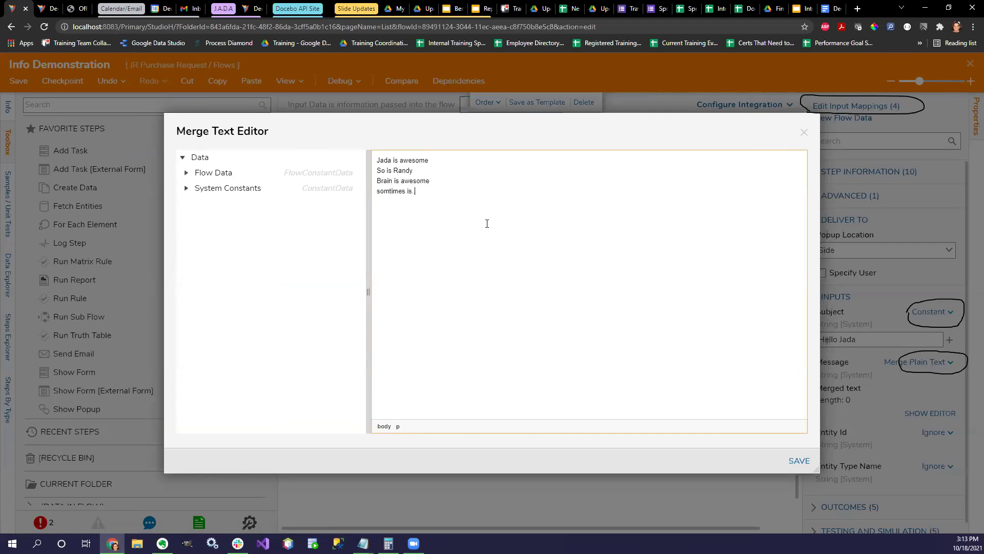
{"action": "type", "text": "ll I guess he is awesome too."}
{"action": "left_click_drag", "start_coordinate": [378, 159], "coordinate": [543, 206]}
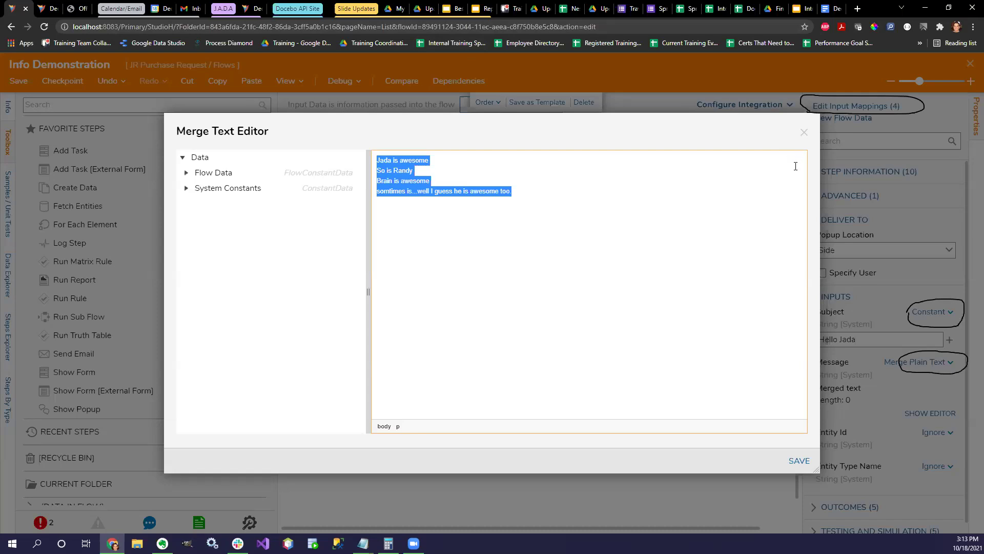
{"action": "left_click", "coordinate": [804, 132]}
Step: Switch the Message mapping to Merge HTML Text and enter two green lines calling two colleagues awesome in its editor
{"action": "left_click", "coordinate": [899, 363]}
{"action": "left_click", "coordinate": [838, 400]}
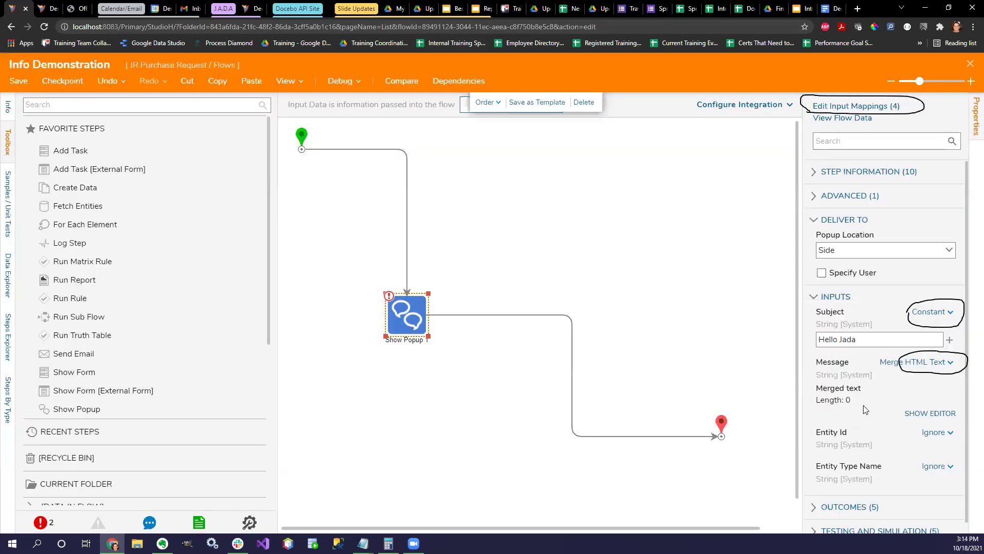
{"action": "left_click", "coordinate": [913, 414]}
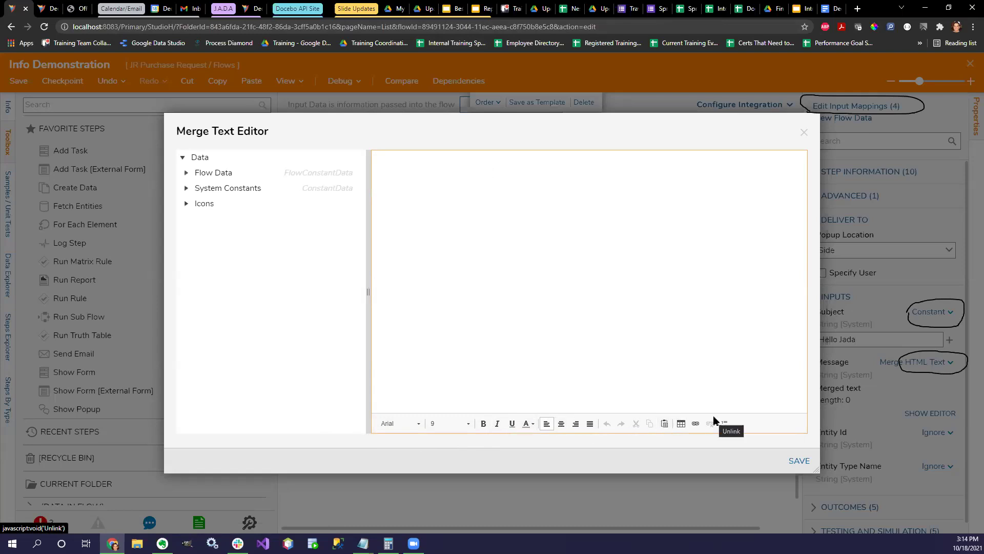
{"action": "type", "text": "Jada is Aweomse"}
{"action": "left_click_drag", "start_coordinate": [438, 163], "coordinate": [375, 161]}
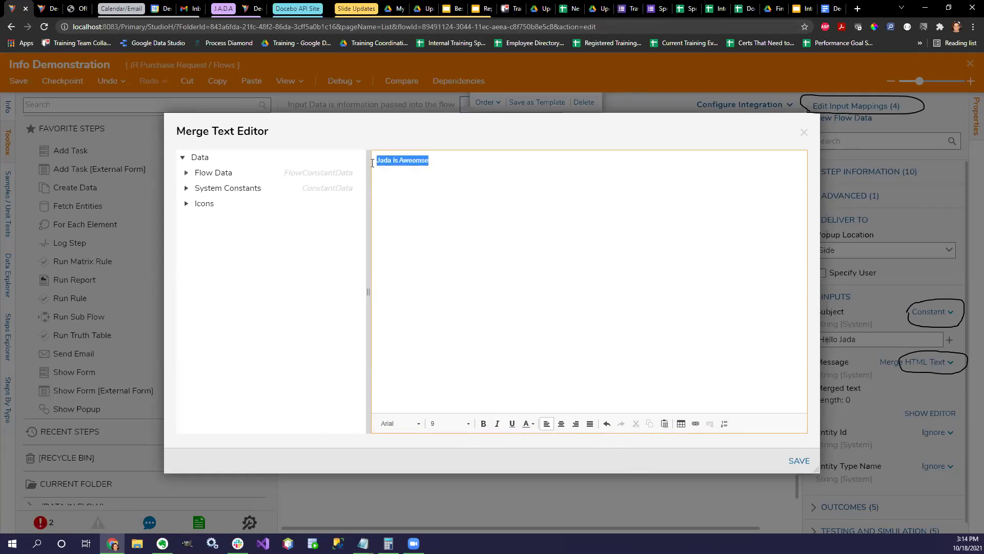
{"action": "left_click", "coordinate": [528, 423]}
{"action": "left_click", "coordinate": [533, 468]}
{"action": "left_click", "coordinate": [471, 171]}
{"action": "key", "text": "Return"}
{"action": "type", "text": "Randy is aweomse"}
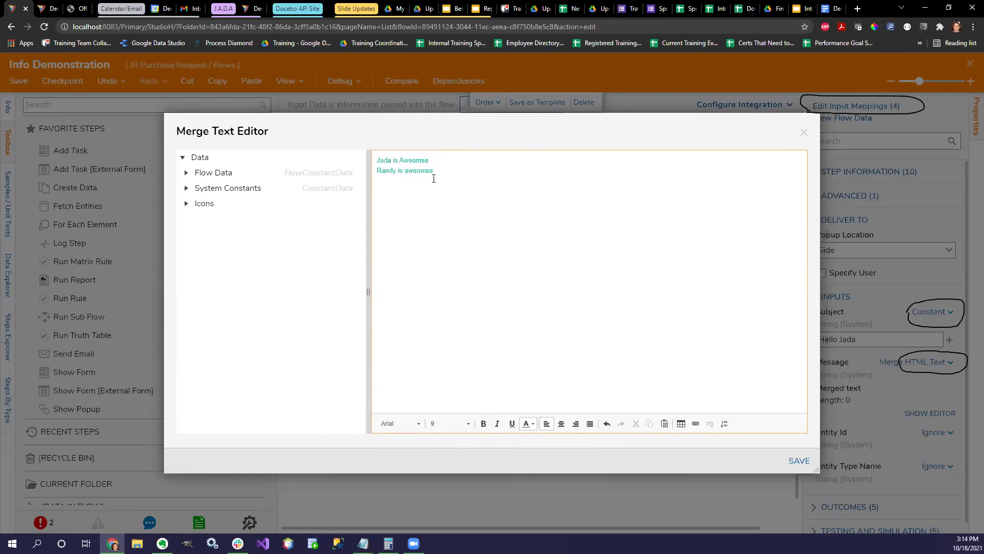
Step: Color the second message line blue and add a third line saying another colleague is Great too
{"action": "left_click_drag", "start_coordinate": [377, 170], "coordinate": [498, 274]}
{"action": "left_click", "coordinate": [533, 424]}
{"action": "left_click", "coordinate": [544, 351]}
{"action": "left_click", "coordinate": [465, 176]}
{"action": "key", "text": "Return"}
{"action": "type", "text": "Brian is Great too"}
{"action": "left_click", "coordinate": [414, 378]}
Step: Set the font size of all three message lines to 16, and discard the HTML text by closing the editor unsaved
{"action": "left_click_drag", "start_coordinate": [429, 181], "coordinate": [377, 160]}
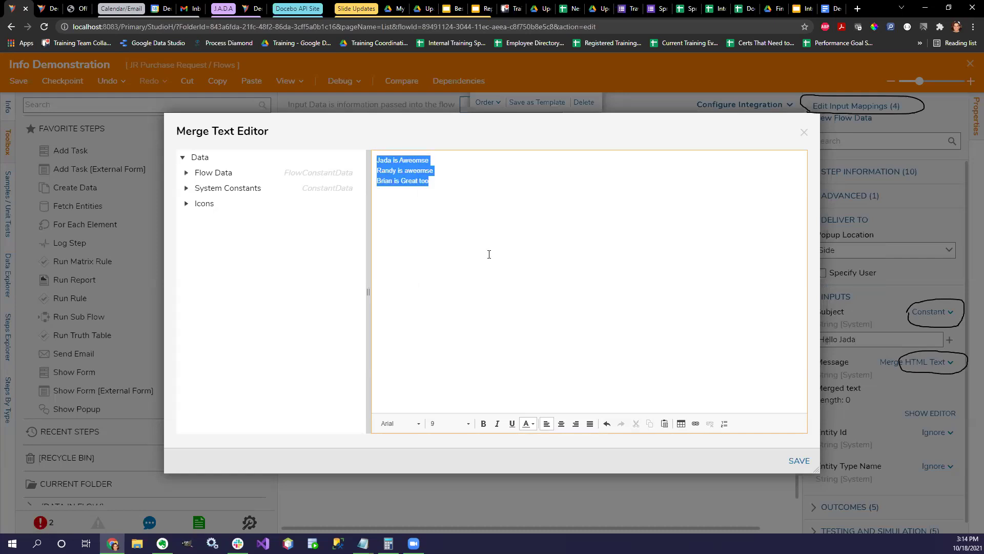
{"action": "left_click", "coordinate": [467, 428]}
{"action": "scroll", "coordinate": [466, 492], "scroll_direction": "down", "scroll_amount": 2}
{"action": "left_click", "coordinate": [466, 491]}
{"action": "left_click", "coordinate": [460, 424]}
{"action": "left_click", "coordinate": [444, 481]}
{"action": "left_click", "coordinate": [504, 332]}
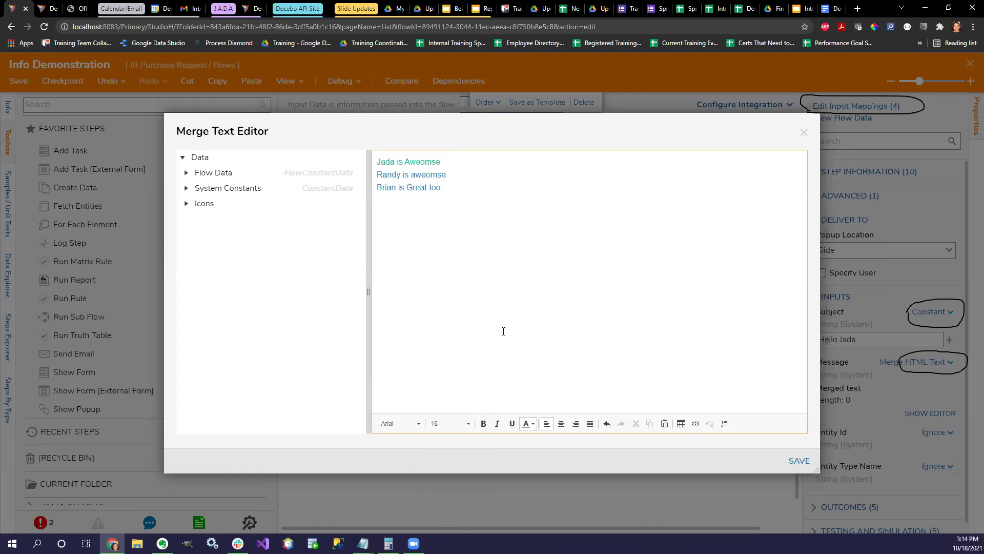
{"action": "left_click", "coordinate": [804, 133]}
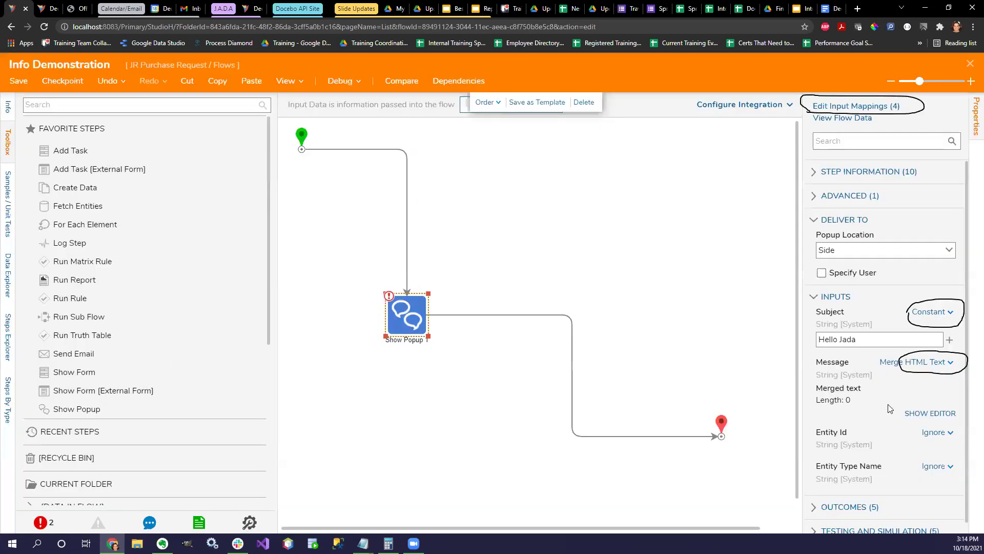
{"action": "left_click", "coordinate": [930, 413]}
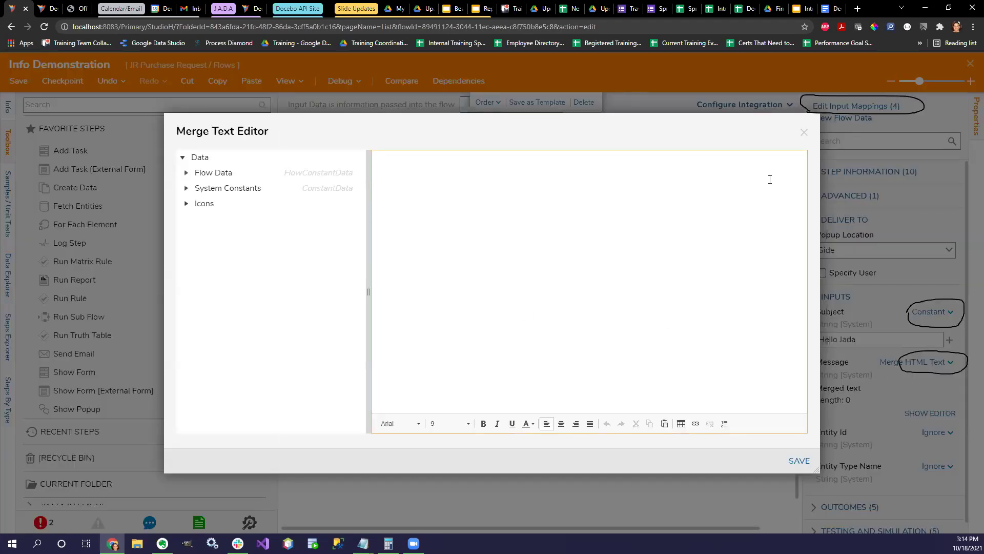
{"action": "left_click", "coordinate": [804, 133]}
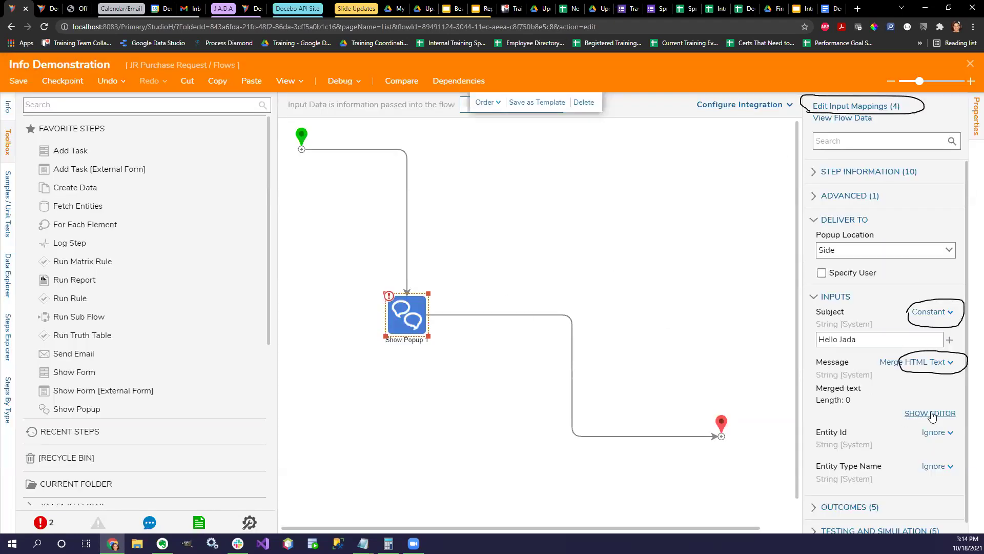
Step: Map the Message input to Merge Plain Text, enter "Welcome to Training" in its editor, and save the text
{"action": "left_click", "coordinate": [923, 363]}
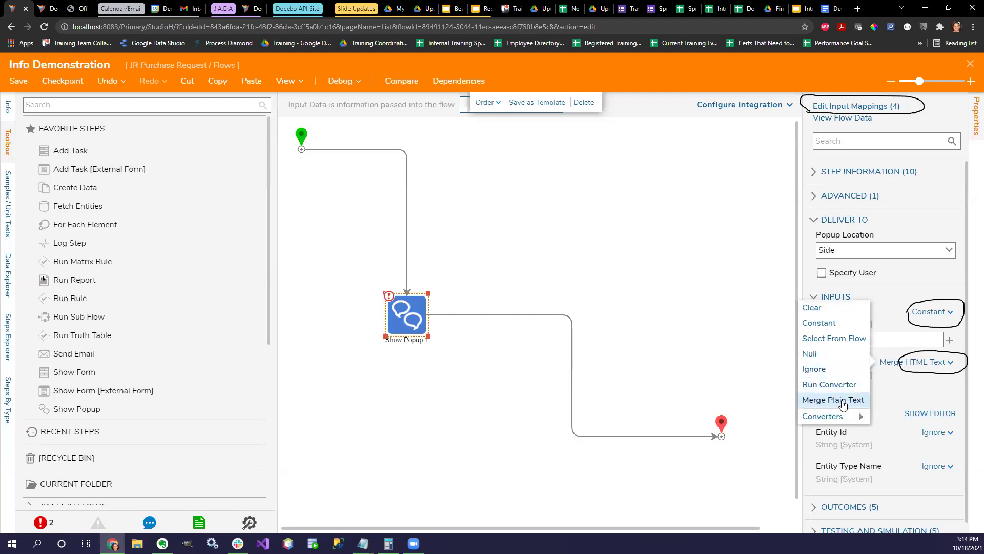
{"action": "left_click", "coordinate": [844, 405]}
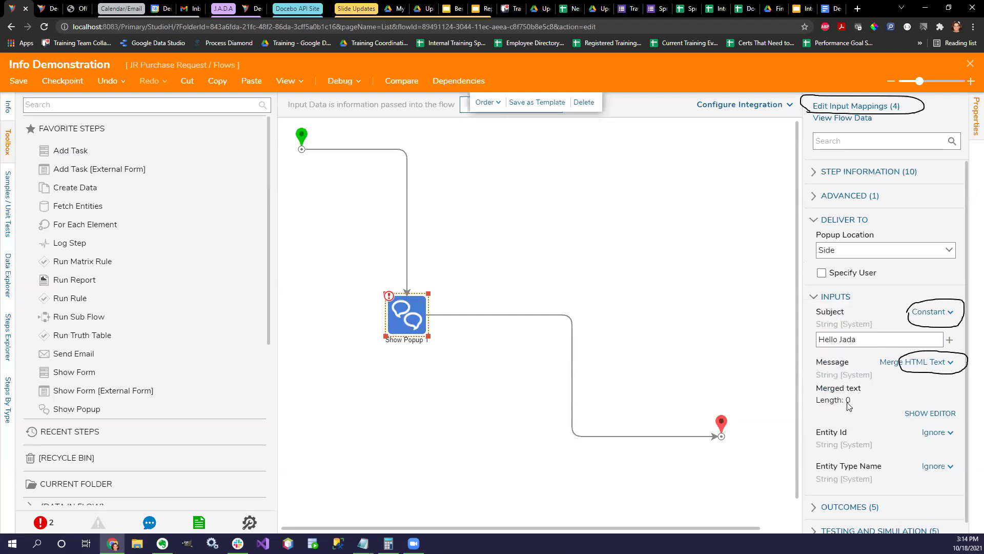
{"action": "left_click", "coordinate": [928, 414]}
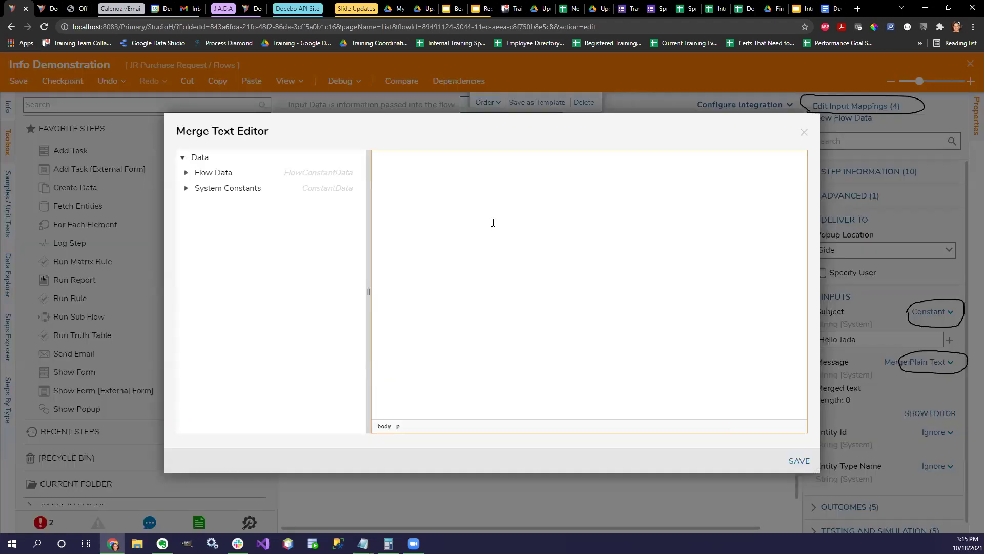
{"action": "type", "text": "Welco"}
{"action": "key", "text": "BackSpace"}
{"action": "key", "text": "BackSpace"}
{"action": "key", "text": "BackSpace"}
{"action": "key", "text": "BackSpace"}
{"action": "type", "text": "elcm"}
{"action": "key", "text": "BackSpace"}
{"action": "type", "text": "omce"}
{"action": "key", "text": "BackSpace"}
{"action": "key", "text": "BackSpace"}
{"action": "key", "text": "BackSpace"}
{"action": "key", "text": "BackSpace"}
{"action": "type", "text": "ome to Trainigng"}
{"action": "key", "text": "BackSpace"}
{"action": "type", "text": "ng"}
{"action": "left_click", "coordinate": [798, 460]}
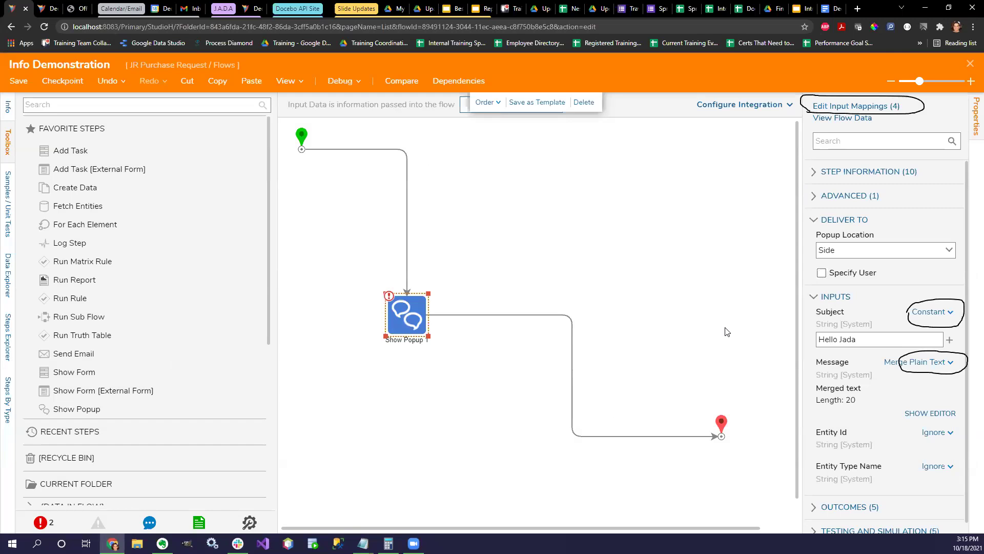
{"action": "left_click", "coordinate": [557, 265]}
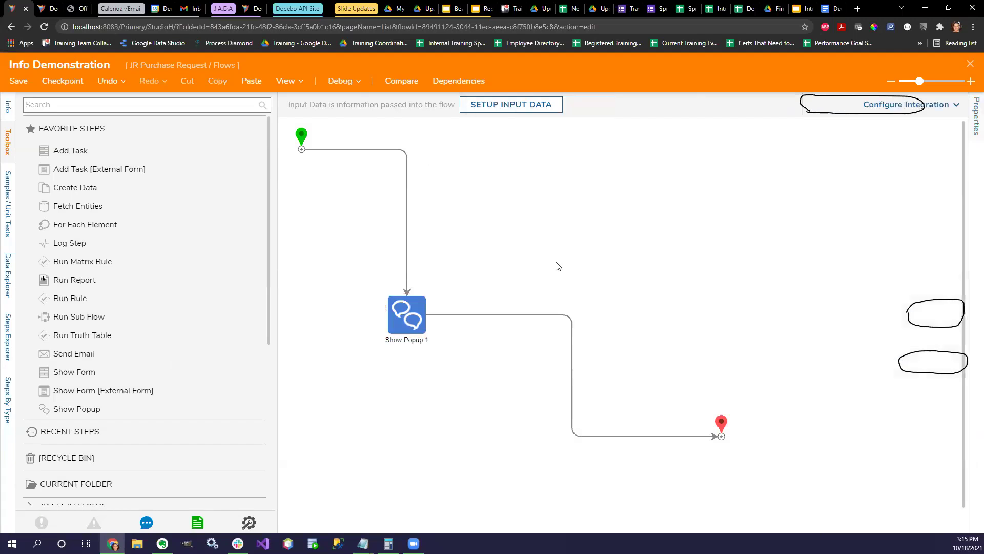
Step: Clear the Subject and Message input mappings of the Show Popup step
{"action": "left_click", "coordinate": [398, 310]}
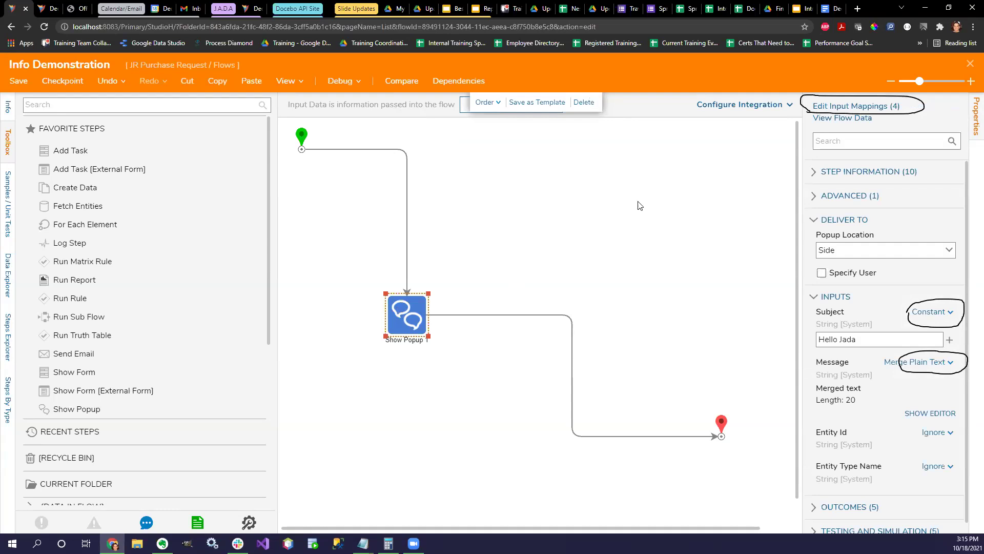
{"action": "left_click", "coordinate": [948, 311]}
{"action": "left_click", "coordinate": [929, 362]}
{"action": "left_click", "coordinate": [830, 309]}
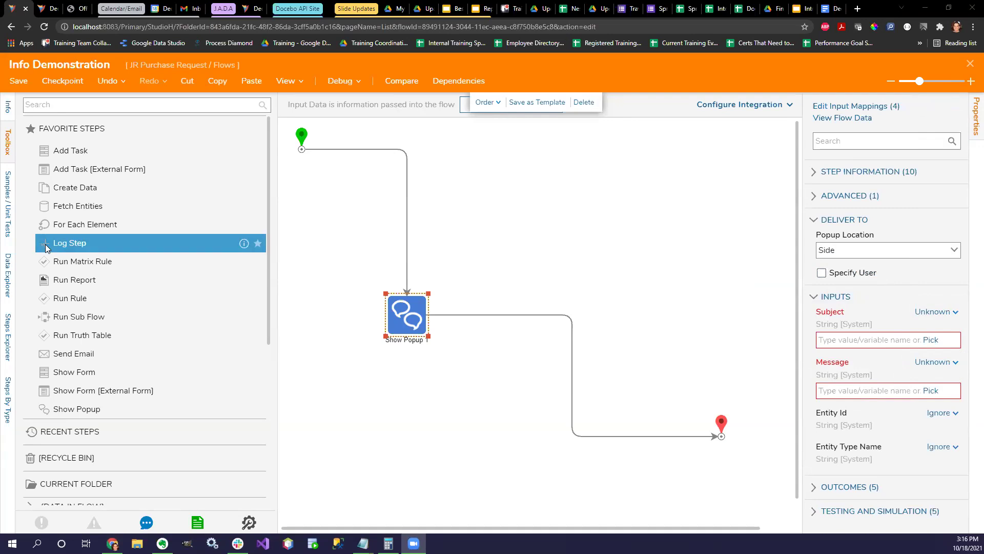
Step: Reselect the Show Popup step and open its full Edit Input Mappings view
{"action": "left_click", "coordinate": [488, 245]}
{"action": "left_click", "coordinate": [391, 314]}
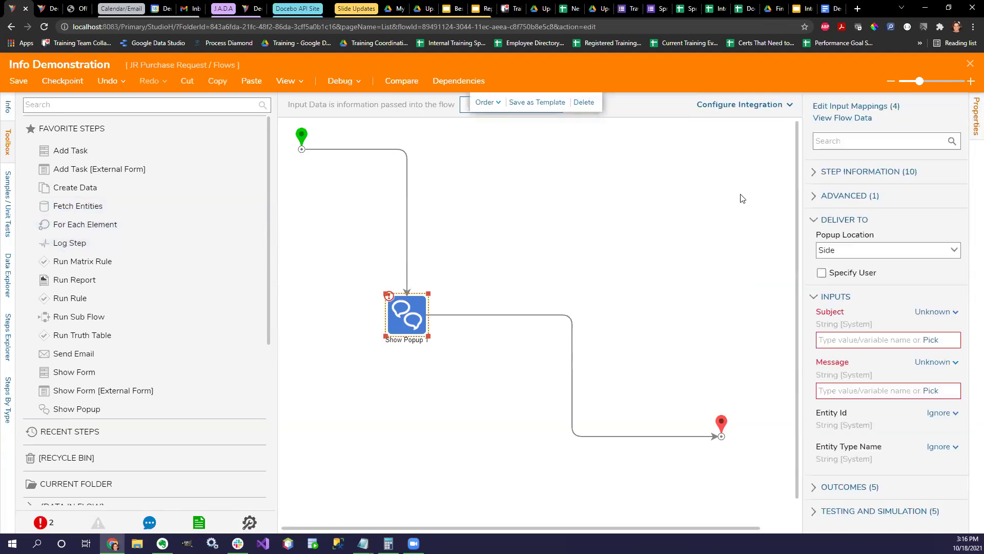
{"action": "left_click", "coordinate": [876, 107]}
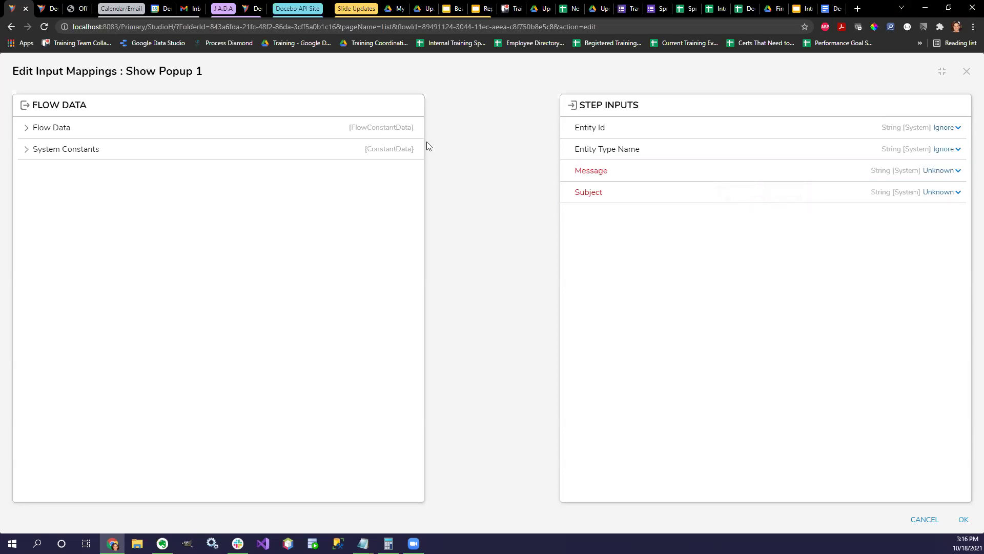
Step: Expand Flow Data and map the Subject input of the Show Popup step to CurrentUserEmail
{"action": "left_click", "coordinate": [934, 172]}
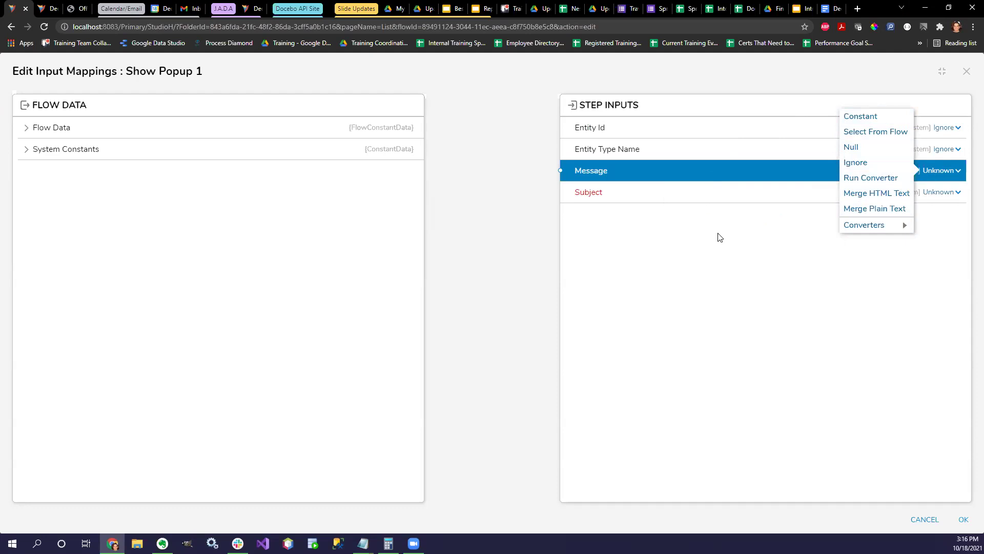
{"action": "left_click", "coordinate": [747, 281]}
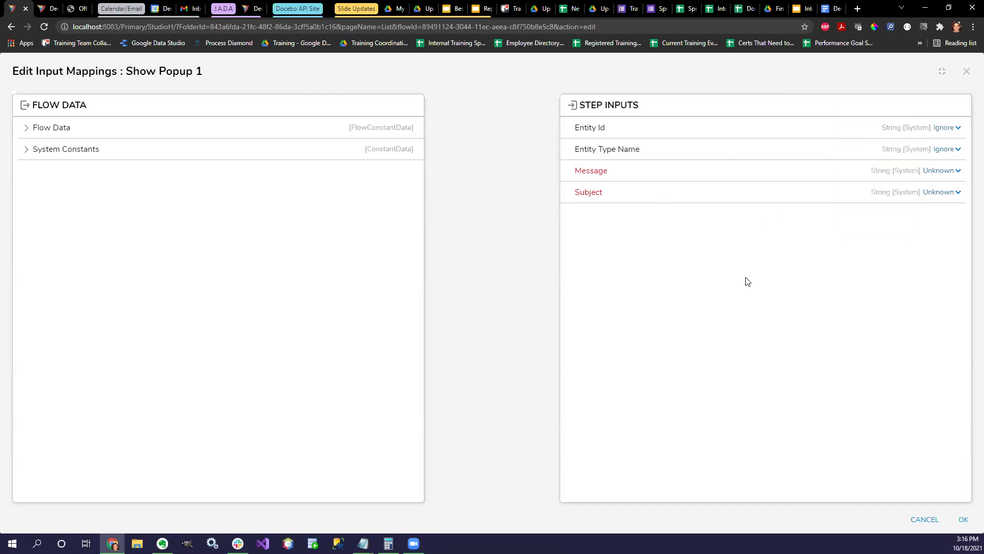
{"action": "left_click", "coordinate": [25, 127]}
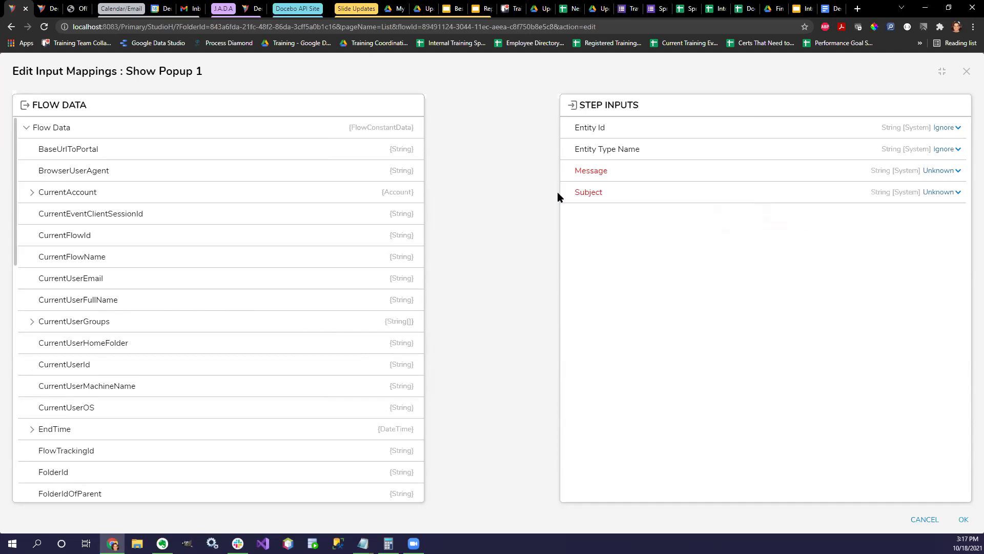
{"action": "left_click", "coordinate": [399, 278]}
{"action": "left_click_drag", "start_coordinate": [399, 279], "coordinate": [443, 264]}
{"action": "left_click_drag", "start_coordinate": [468, 262], "coordinate": [561, 196]}
{"action": "left_click_drag", "start_coordinate": [562, 199], "coordinate": [563, 198]}
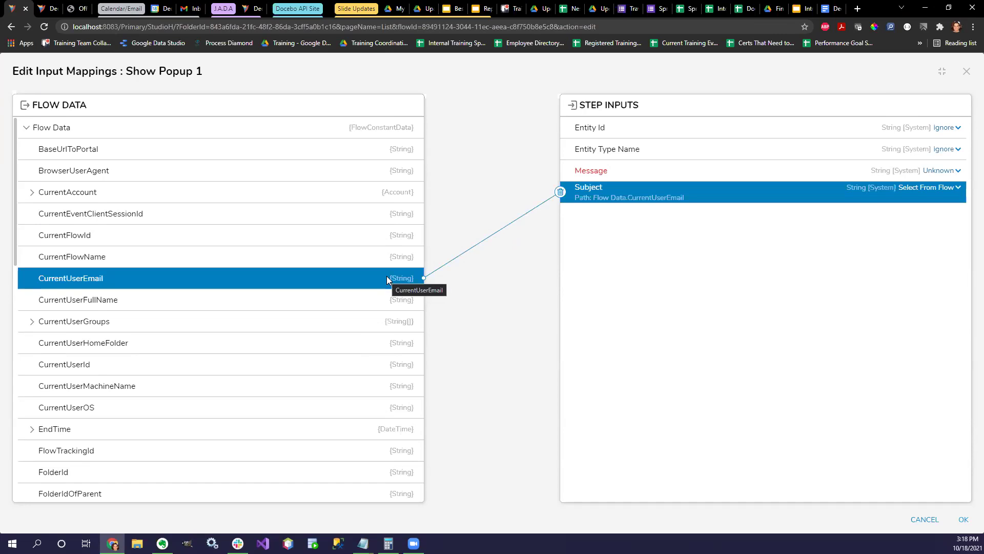
Step: Map the Message input to CurrentFlowName and accept the input mappings
{"action": "left_click", "coordinate": [385, 255]}
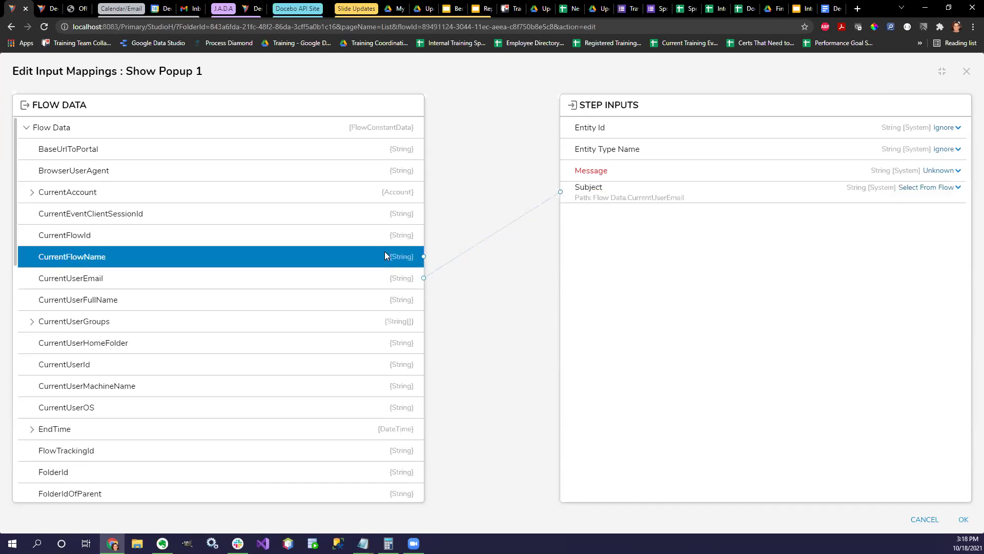
{"action": "left_click", "coordinate": [387, 276]}
{"action": "left_click_drag", "start_coordinate": [396, 256], "coordinate": [560, 171]}
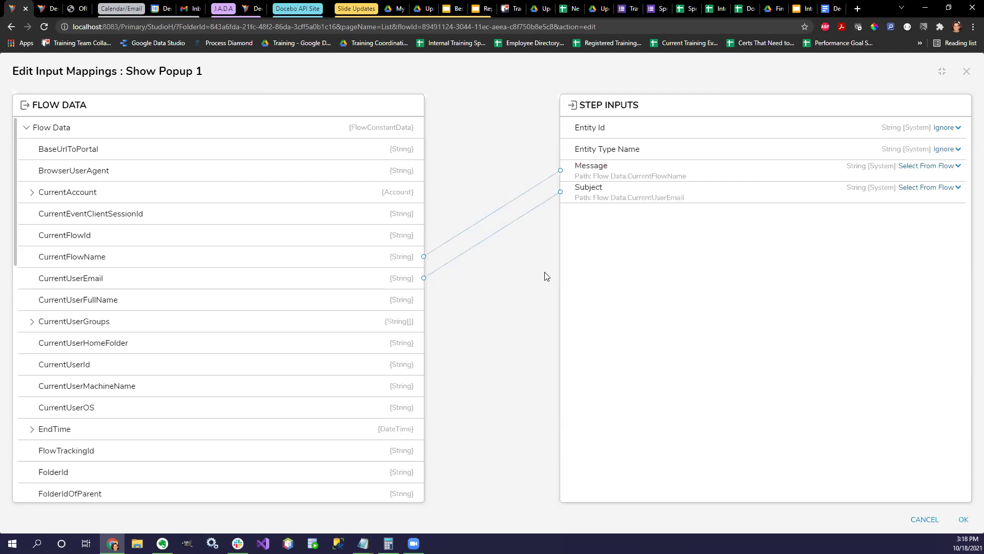
{"action": "left_click", "coordinate": [964, 519]}
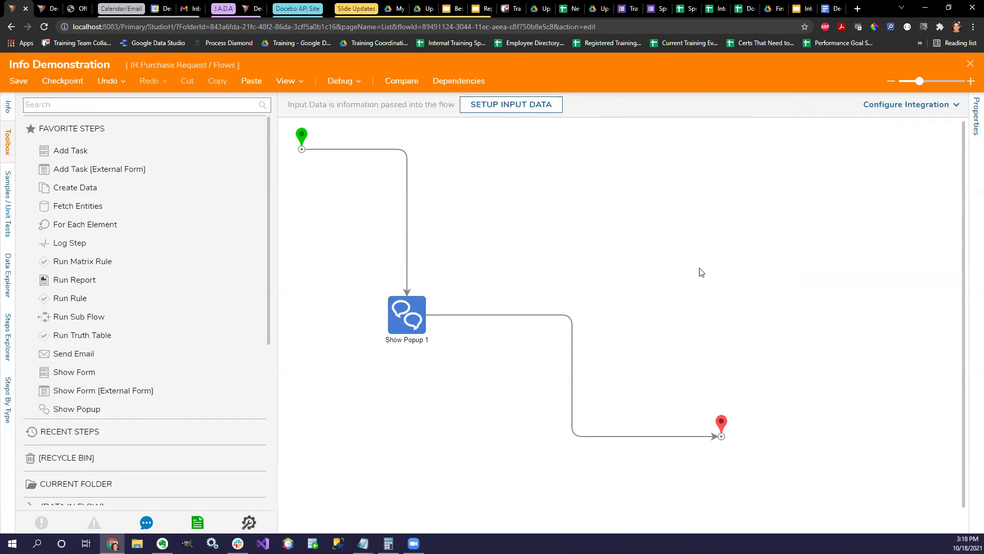
Step: Test the flow in the debugger, close the popup notification and the debugger, and select the Show Popup step
{"action": "left_click", "coordinate": [339, 82]}
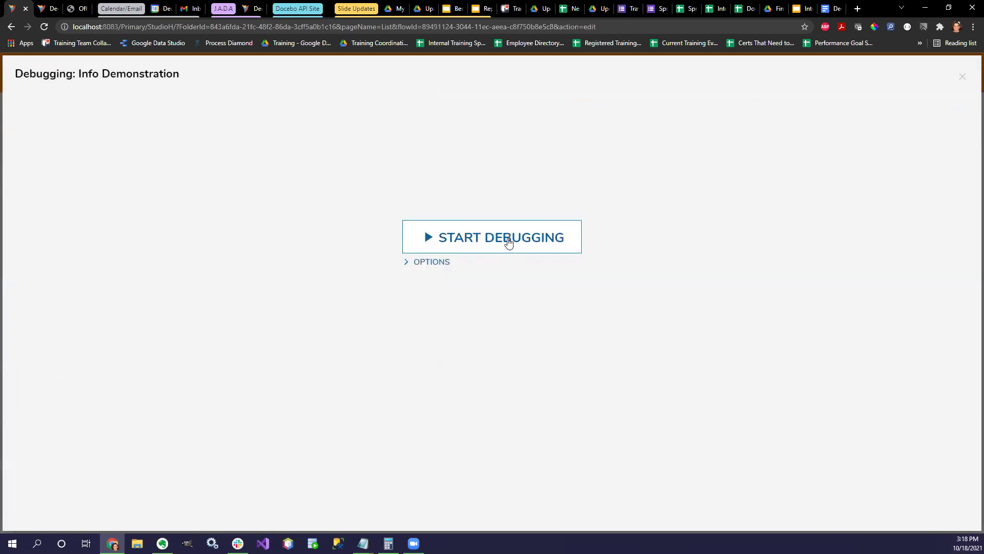
{"action": "left_click", "coordinate": [509, 243]}
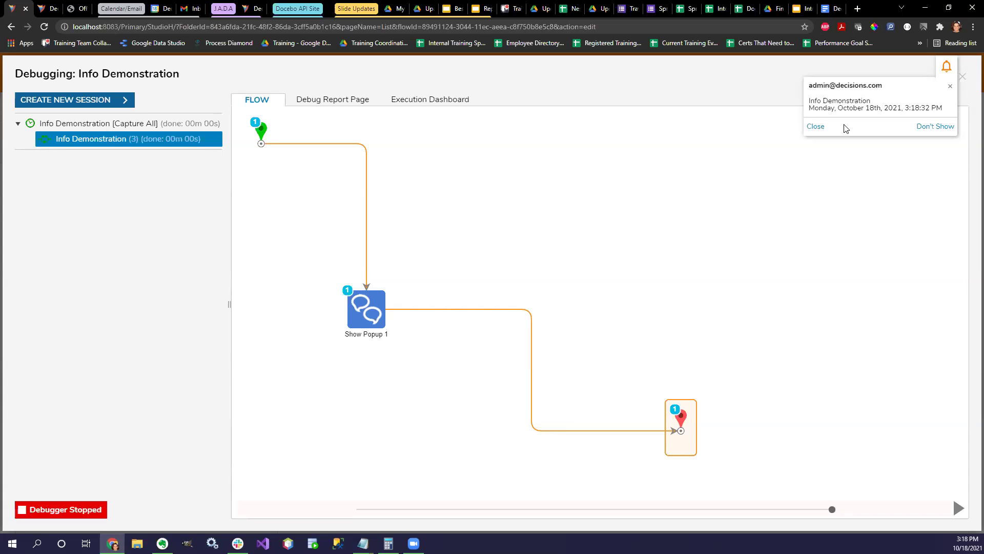
{"action": "left_click", "coordinate": [951, 85]}
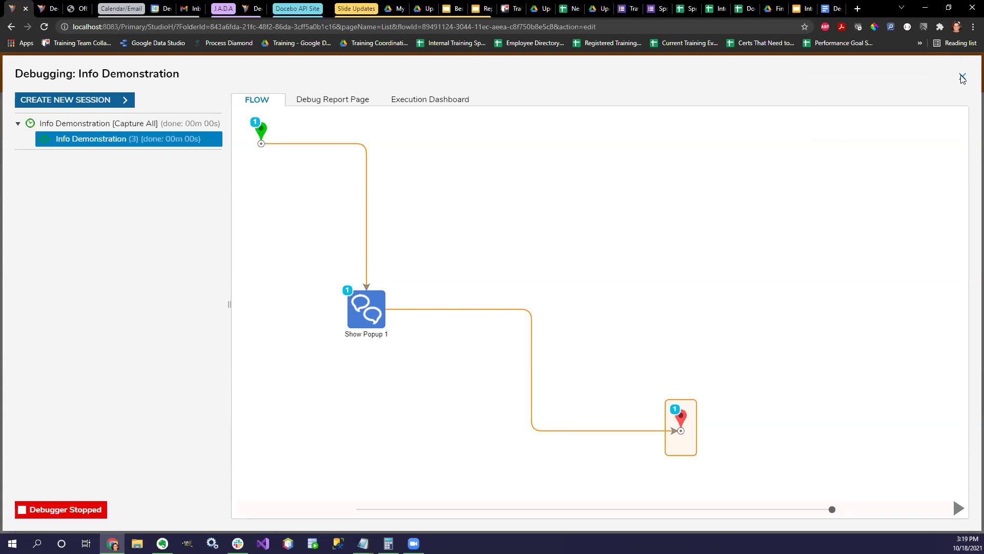
{"action": "left_click", "coordinate": [962, 78]}
{"action": "left_click", "coordinate": [420, 307]}
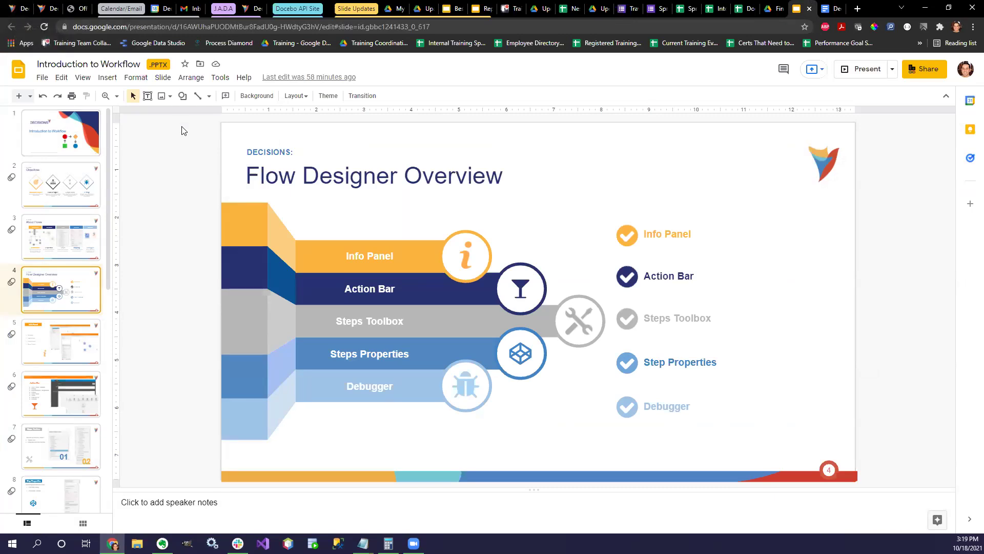
Step: Present the Introduction to Workflow slides in Google Slides from Flow Designer Overview through Action Bar, and end the slideshow
{"action": "left_click", "coordinate": [877, 72]}
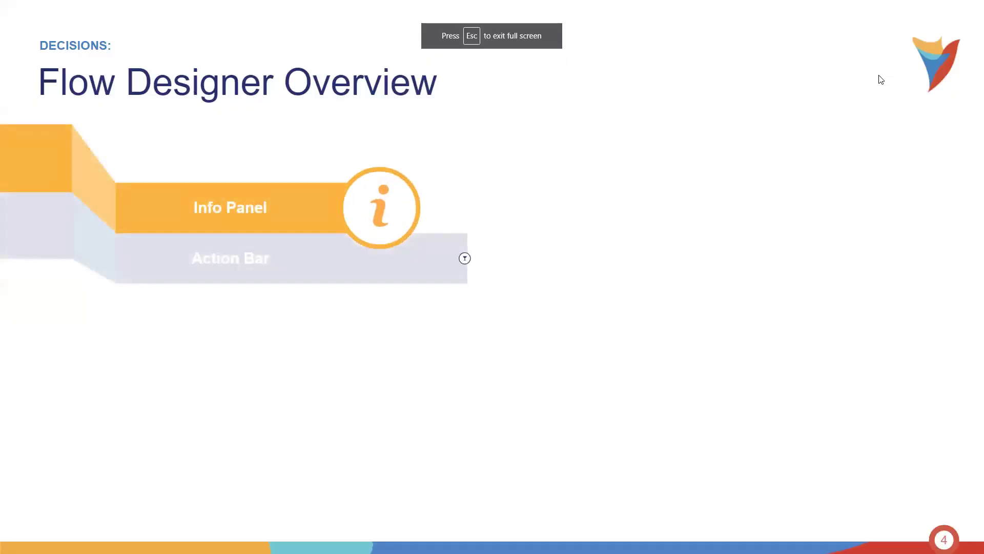
{"action": "key", "text": "Right"}
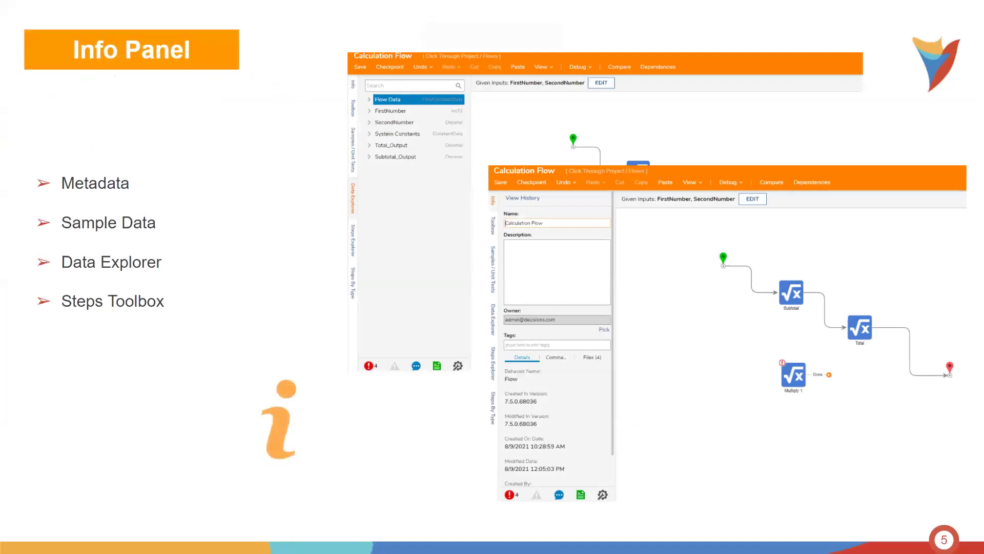
{"action": "key", "text": "Right"}
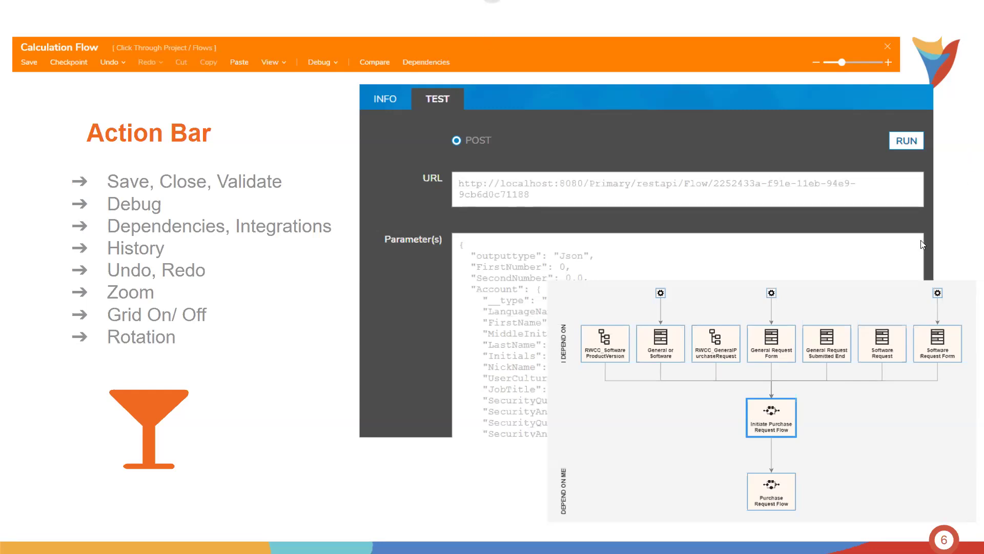
{"action": "key", "text": "Escape"}
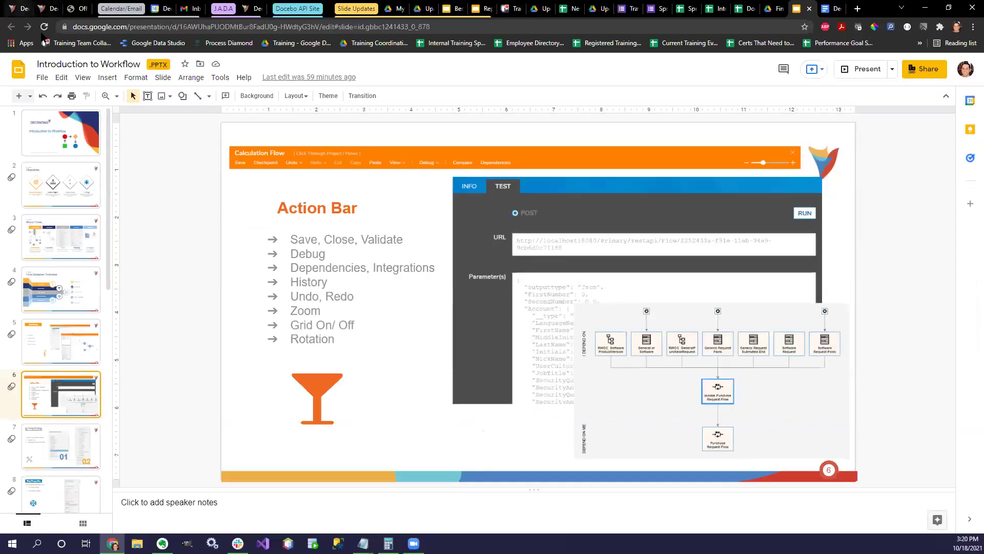
Step: Switch back to the Decisions Flow Designer and set the Show Popup step's Popup Location to Center
{"action": "left_click", "coordinate": [25, 8]}
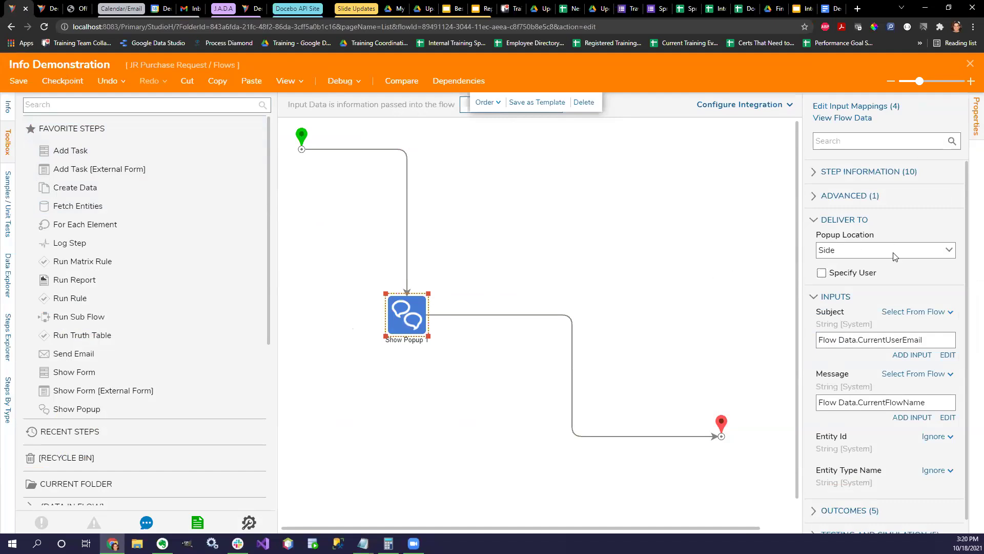
{"action": "left_click", "coordinate": [948, 250]}
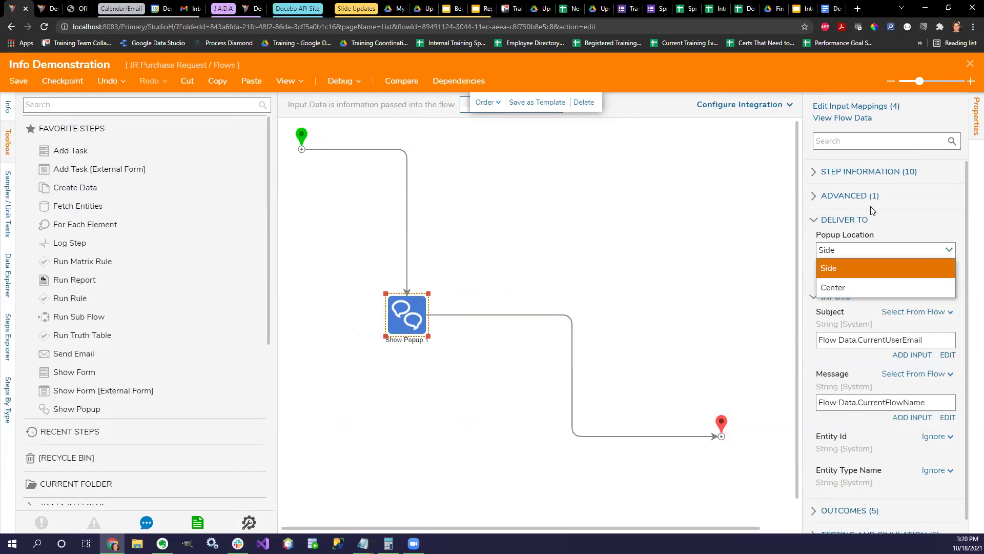
{"action": "left_click", "coordinate": [856, 287]}
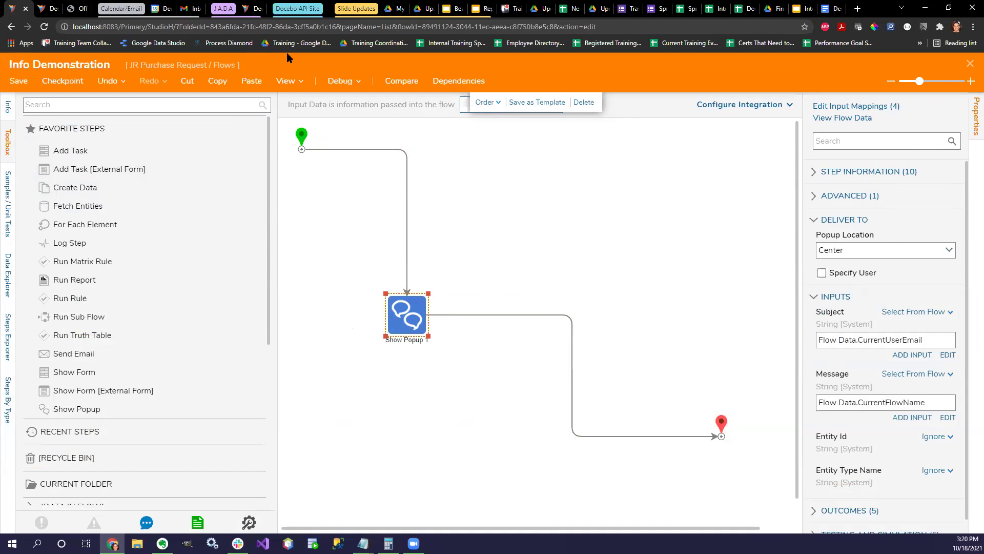
Step: Debug the flow again to check the centered popup, dismiss it, and close the debugger
{"action": "left_click", "coordinate": [334, 79]}
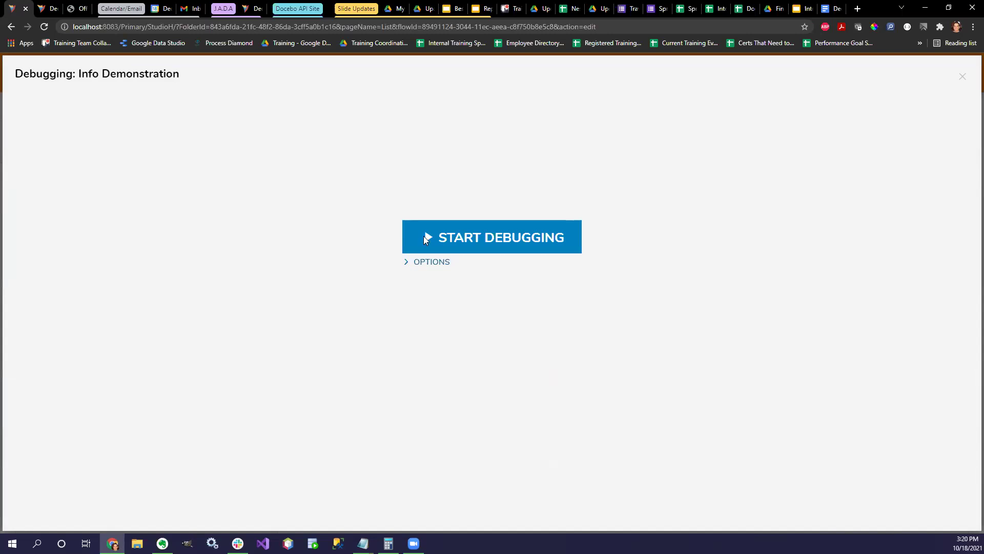
{"action": "left_click", "coordinate": [464, 242]}
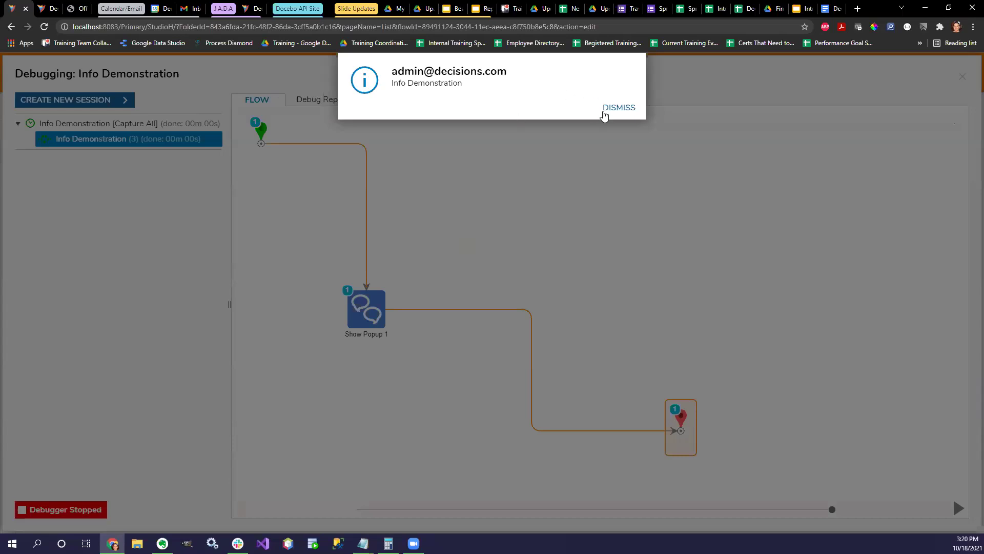
{"action": "left_click", "coordinate": [605, 109]}
{"action": "left_click", "coordinate": [965, 77]}
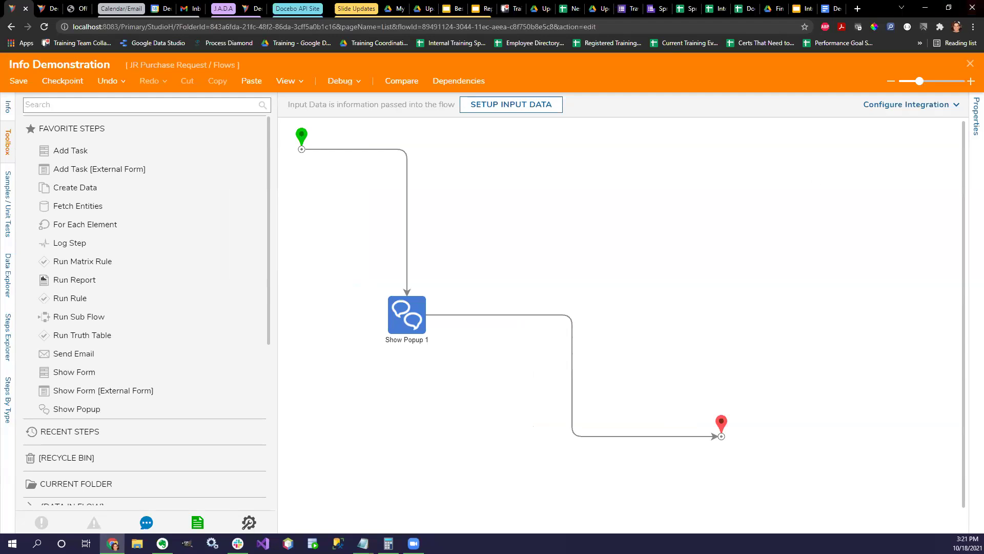
Step: Switch to the Introduction to Workflow presentation, go through to the Mapping Types slide, and start the slideshow there
{"action": "left_click", "coordinate": [800, 10]}
{"action": "left_click", "coordinate": [73, 441]}
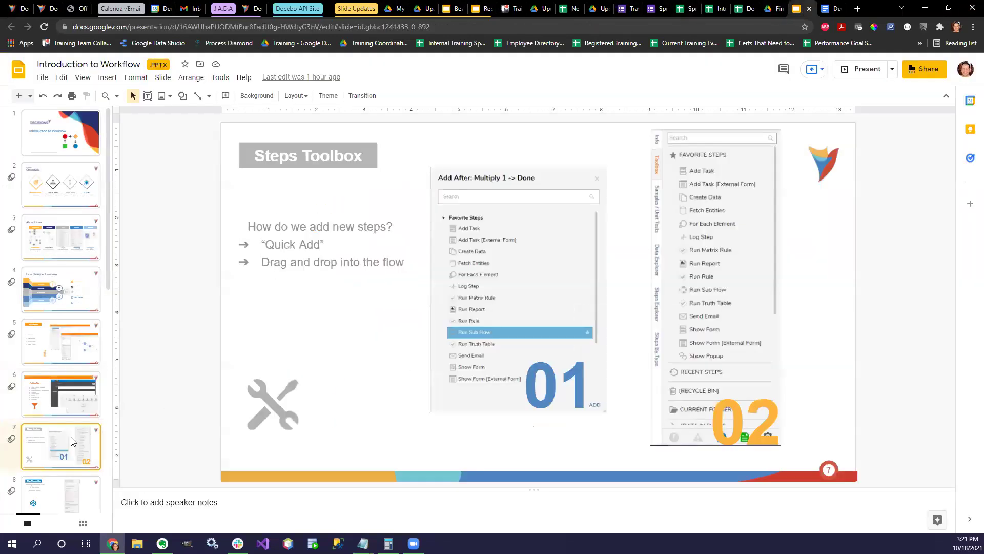
{"action": "scroll", "coordinate": [70, 431], "scroll_direction": "down", "scroll_amount": 2}
{"action": "left_click", "coordinate": [57, 400]}
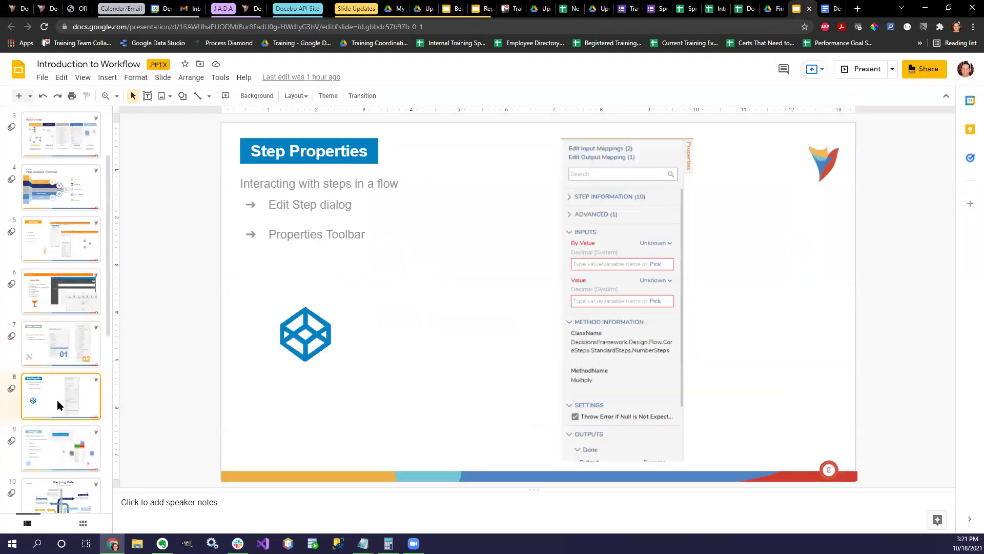
{"action": "scroll", "coordinate": [60, 393], "scroll_direction": "down", "scroll_amount": 2}
{"action": "left_click", "coordinate": [65, 380]}
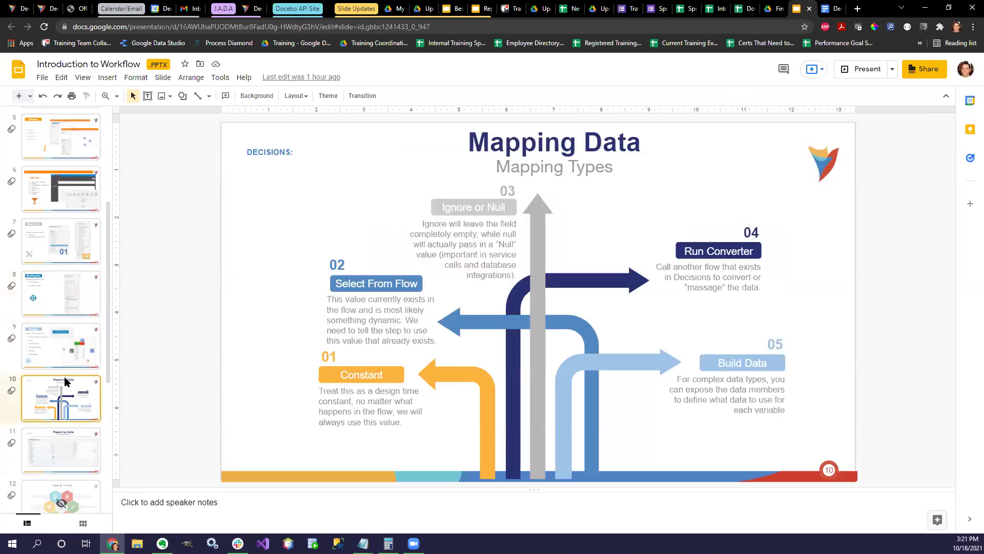
{"action": "left_click", "coordinate": [858, 71]}
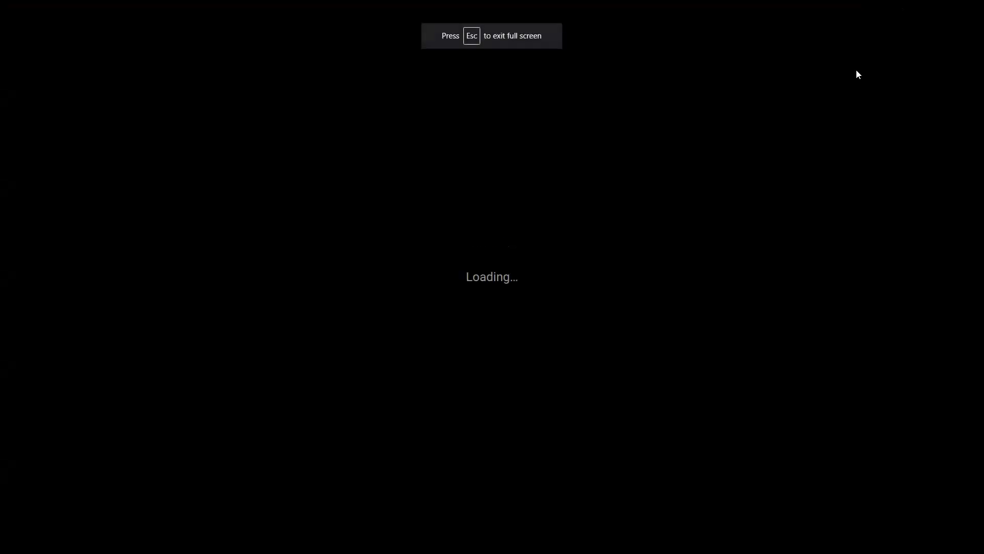